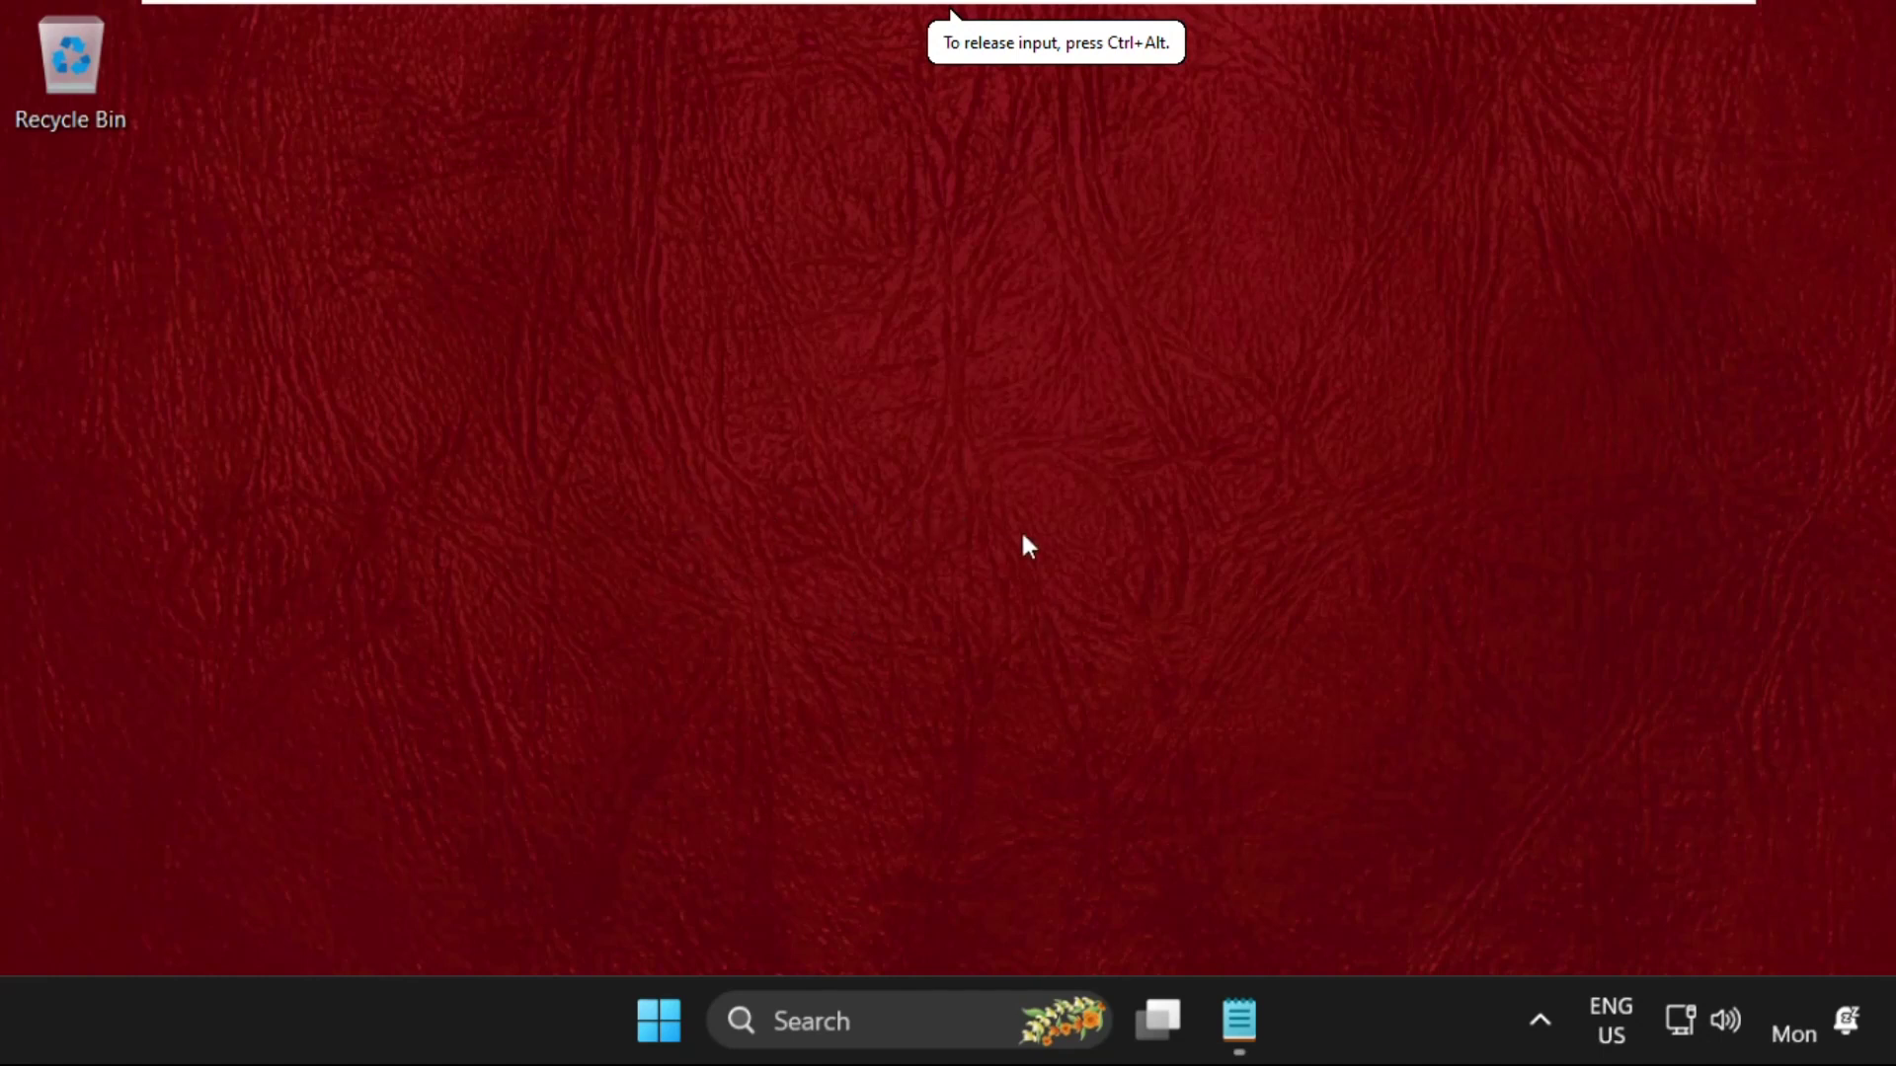
Step: Search 'windows fi' and open the Windows Defender Firewall control panel page
{"action": "left_click", "coordinate": [825, 1021]}
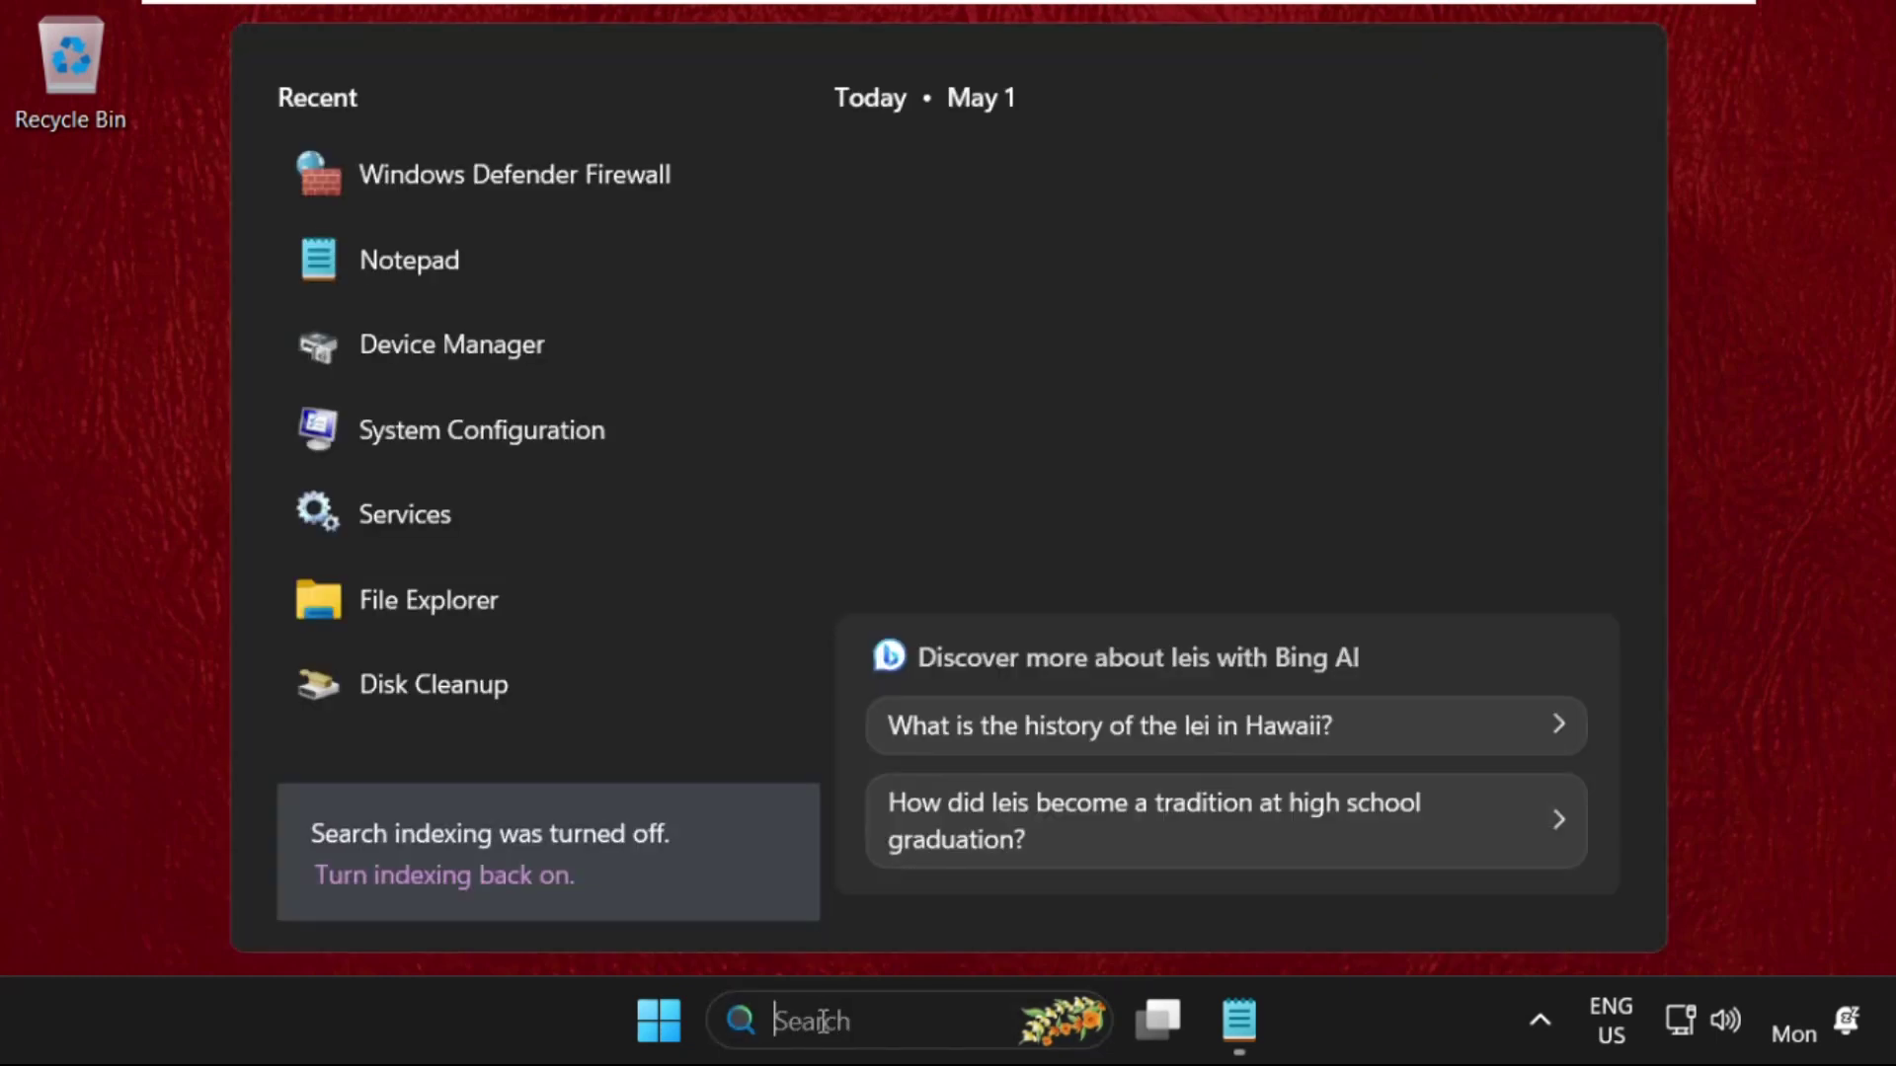
{"action": "type", "text": "windo"}
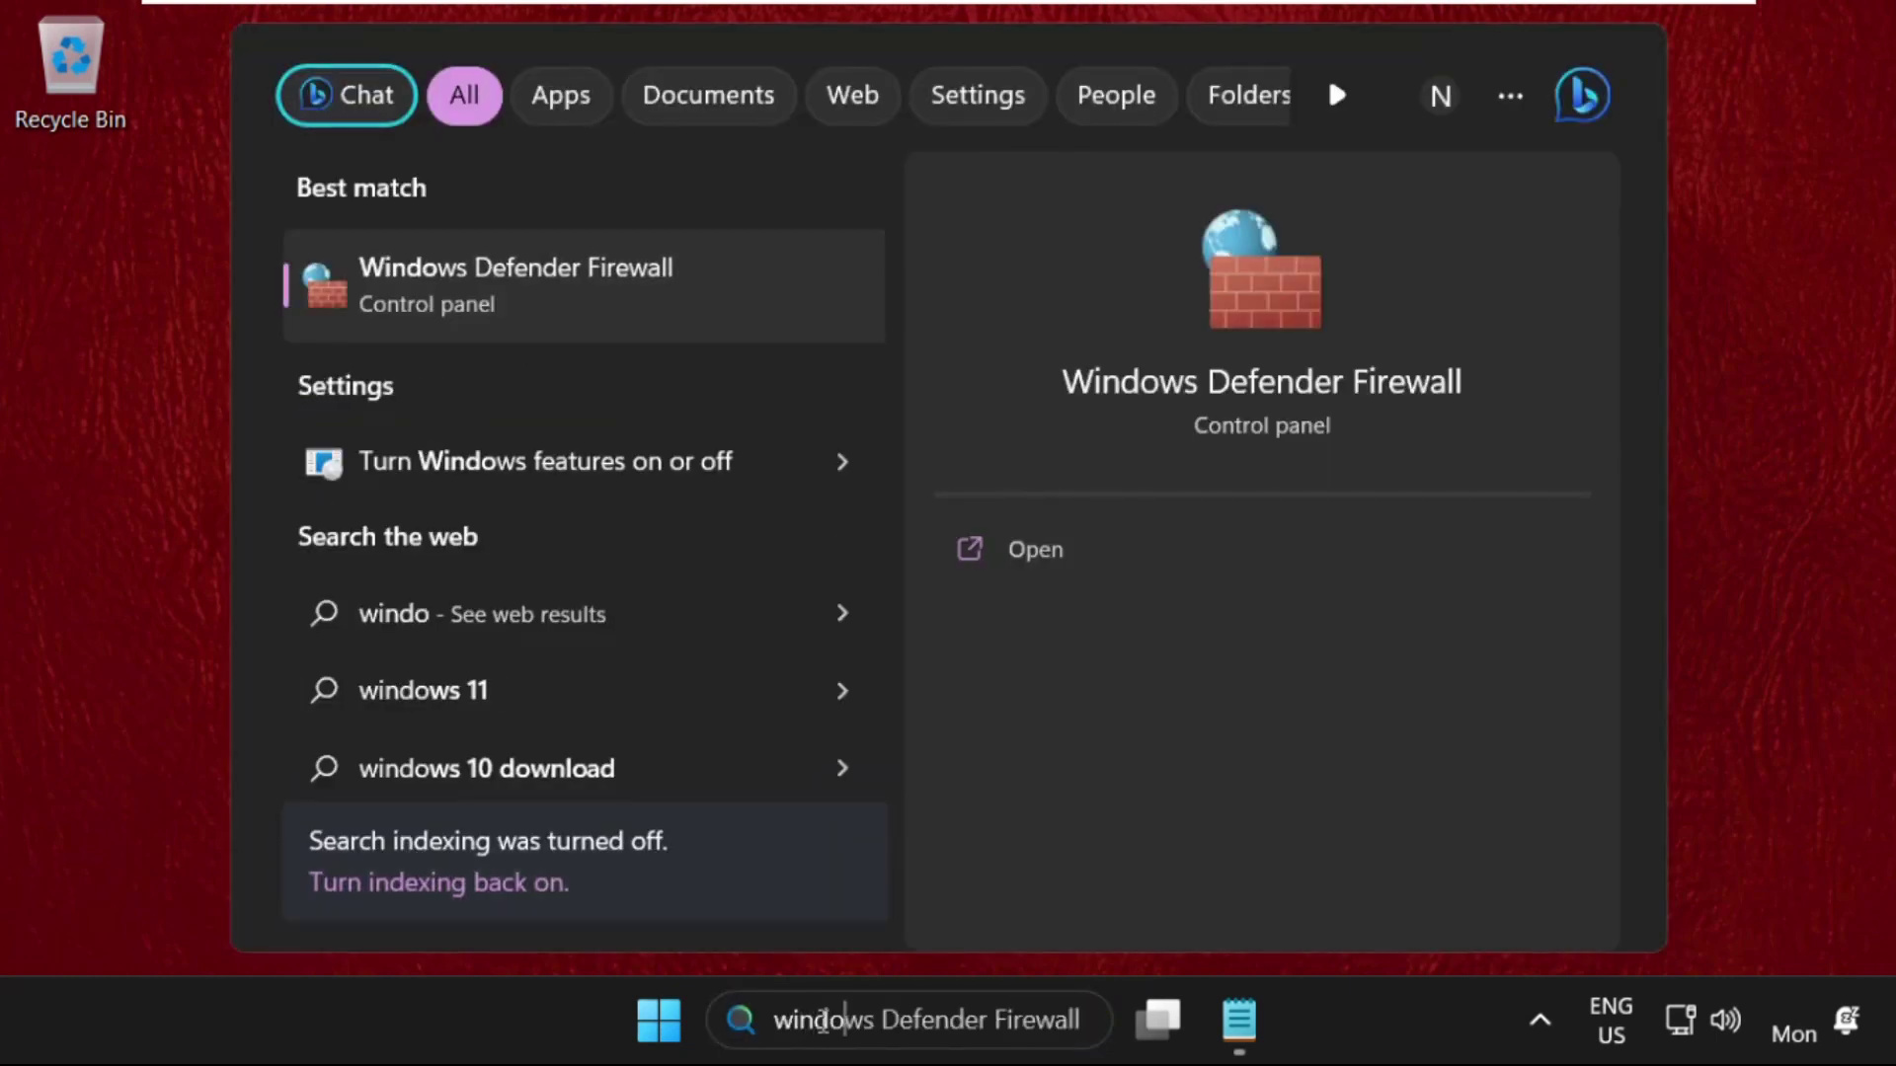
{"action": "type", "text": "ws fi"}
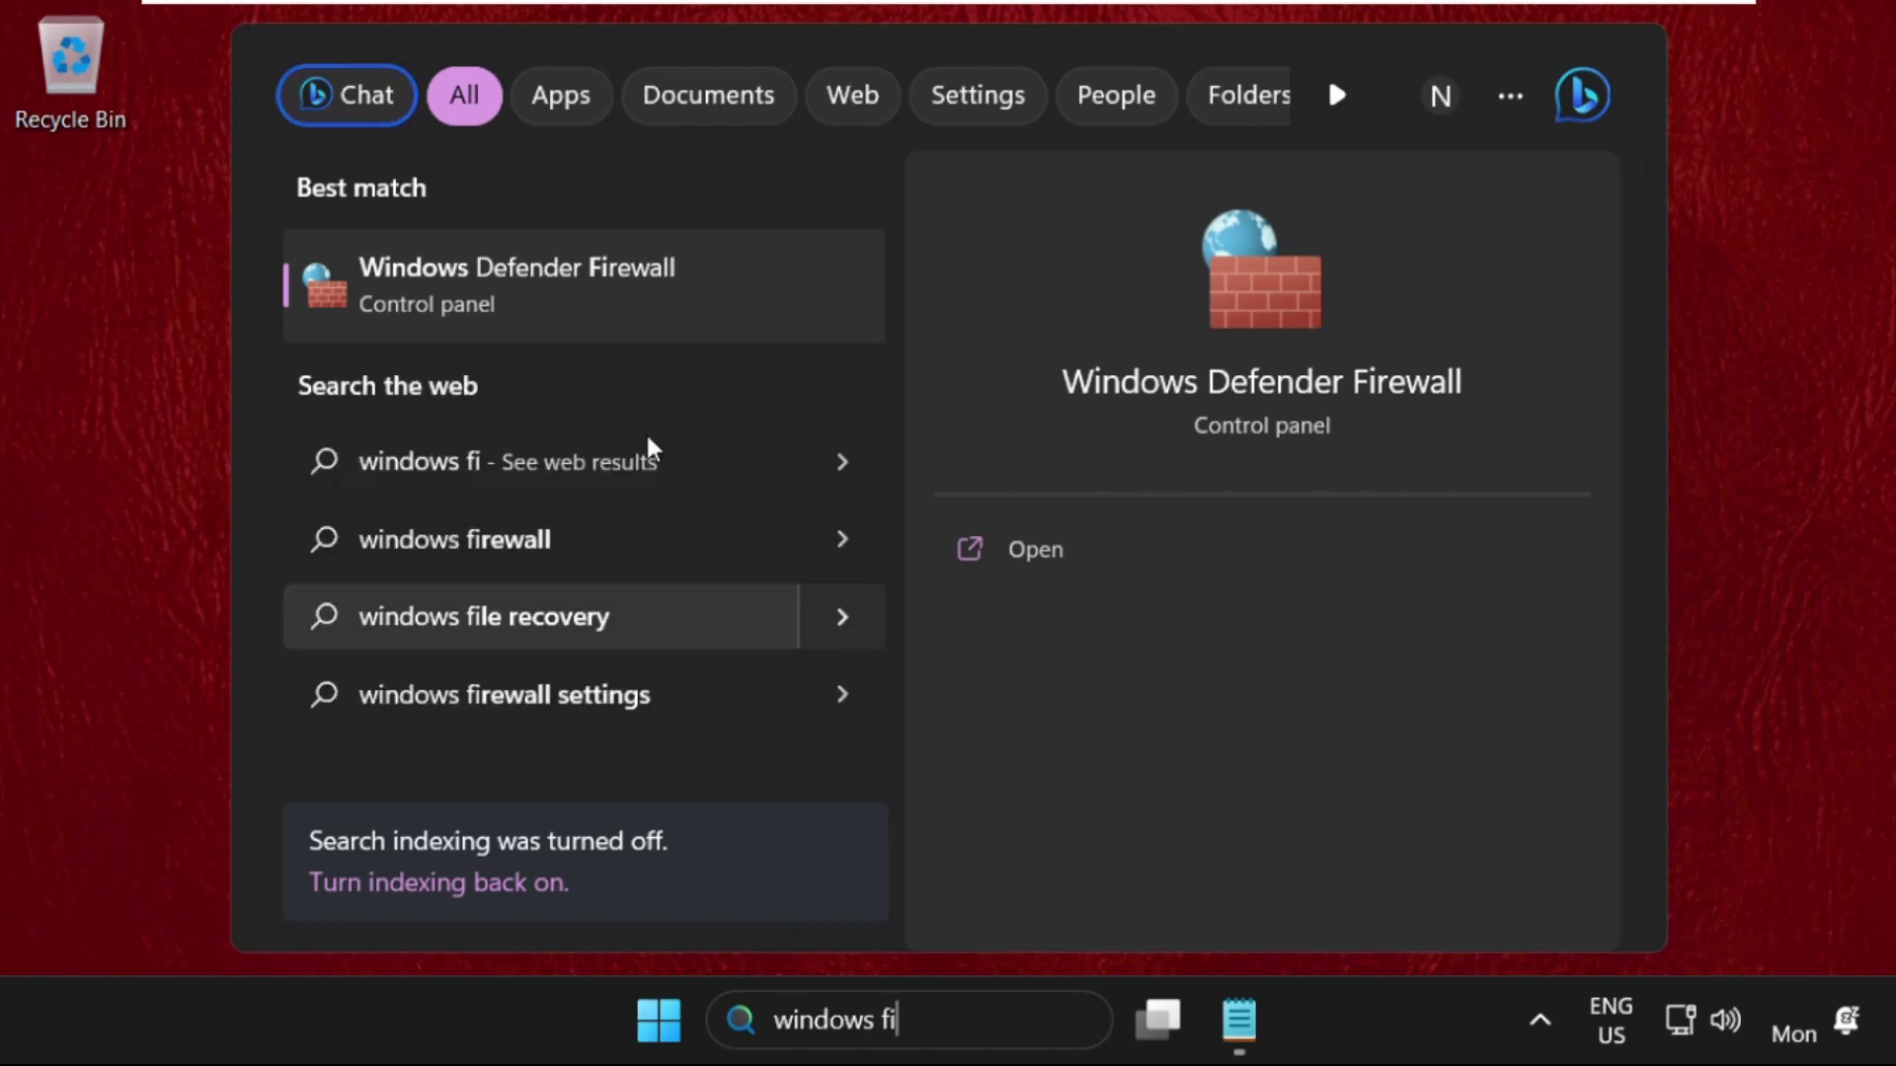
{"action": "left_click", "coordinate": [548, 277]}
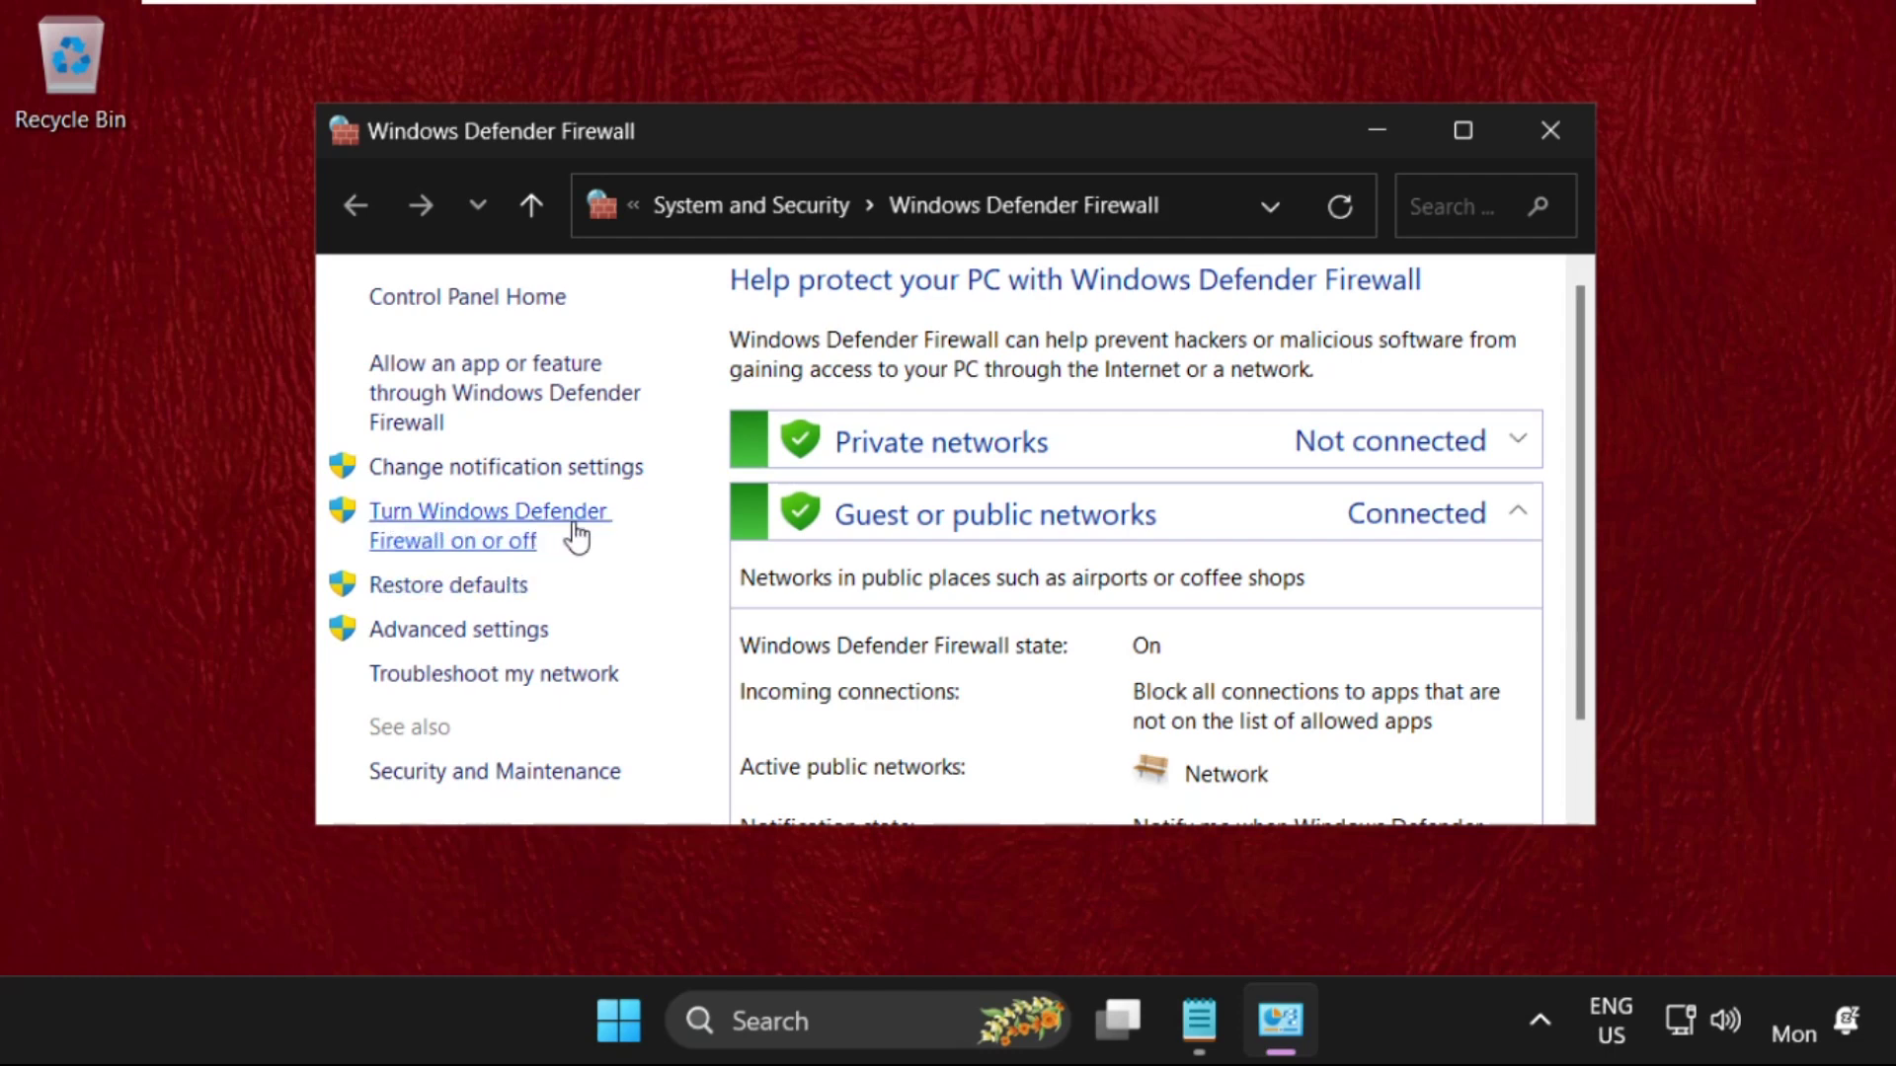
Step: Turn off the firewall for private and public networks, confirm, and close its window
{"action": "left_click", "coordinate": [466, 541]}
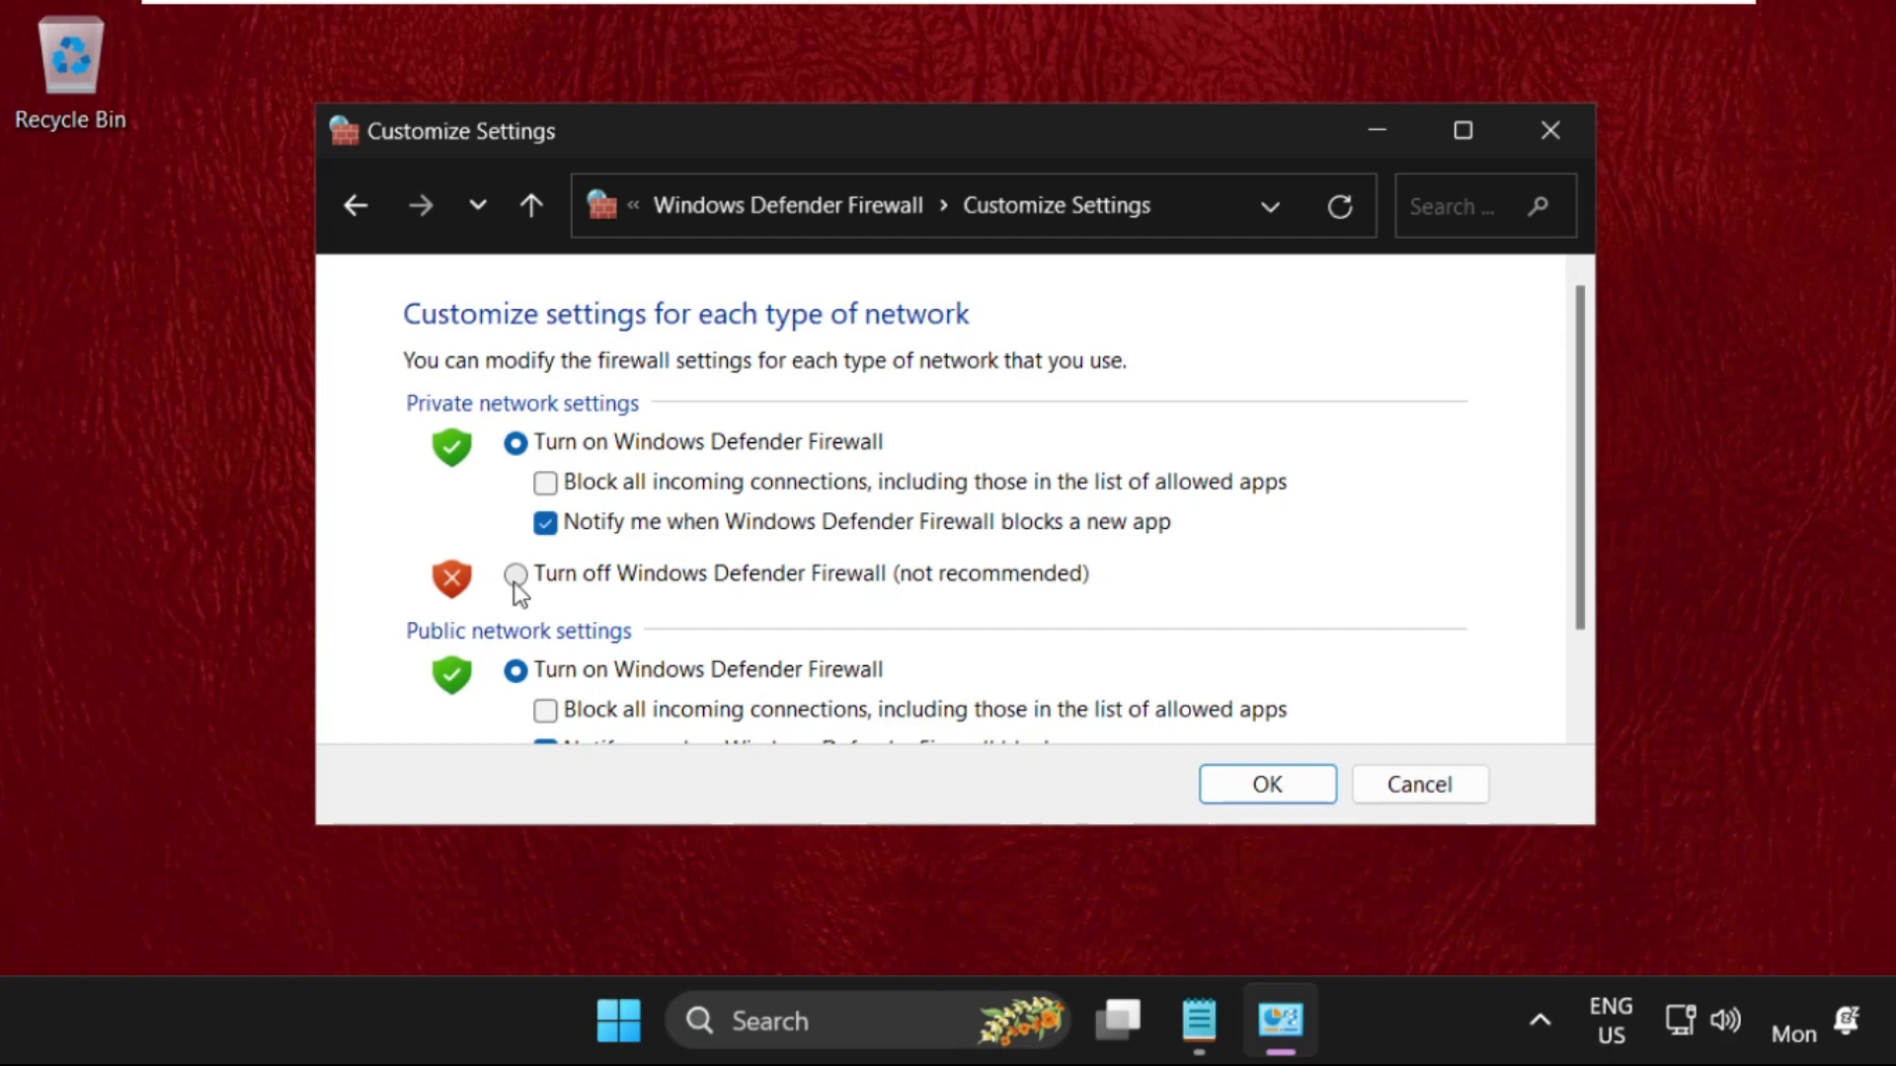
{"action": "left_click", "coordinate": [517, 588]}
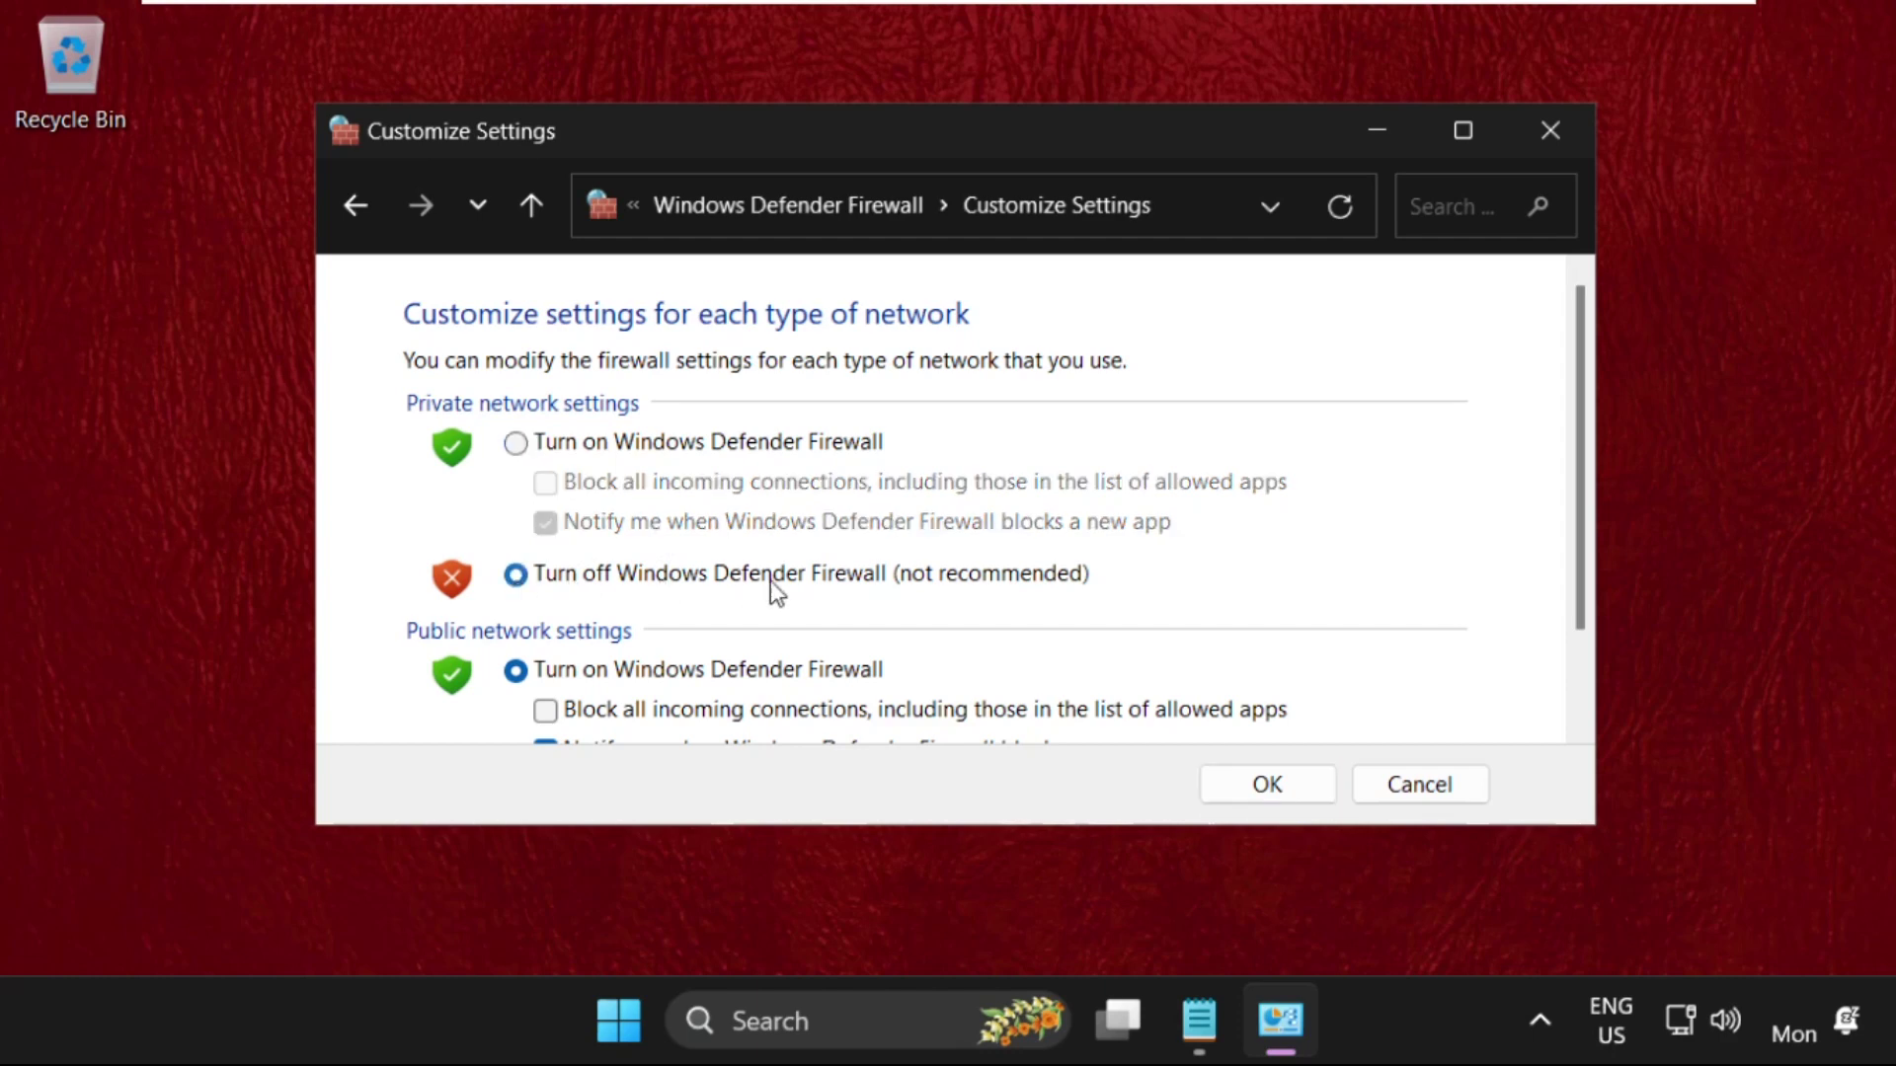
{"action": "scroll", "coordinate": [940, 597], "scroll_direction": "down", "scroll_amount": 2}
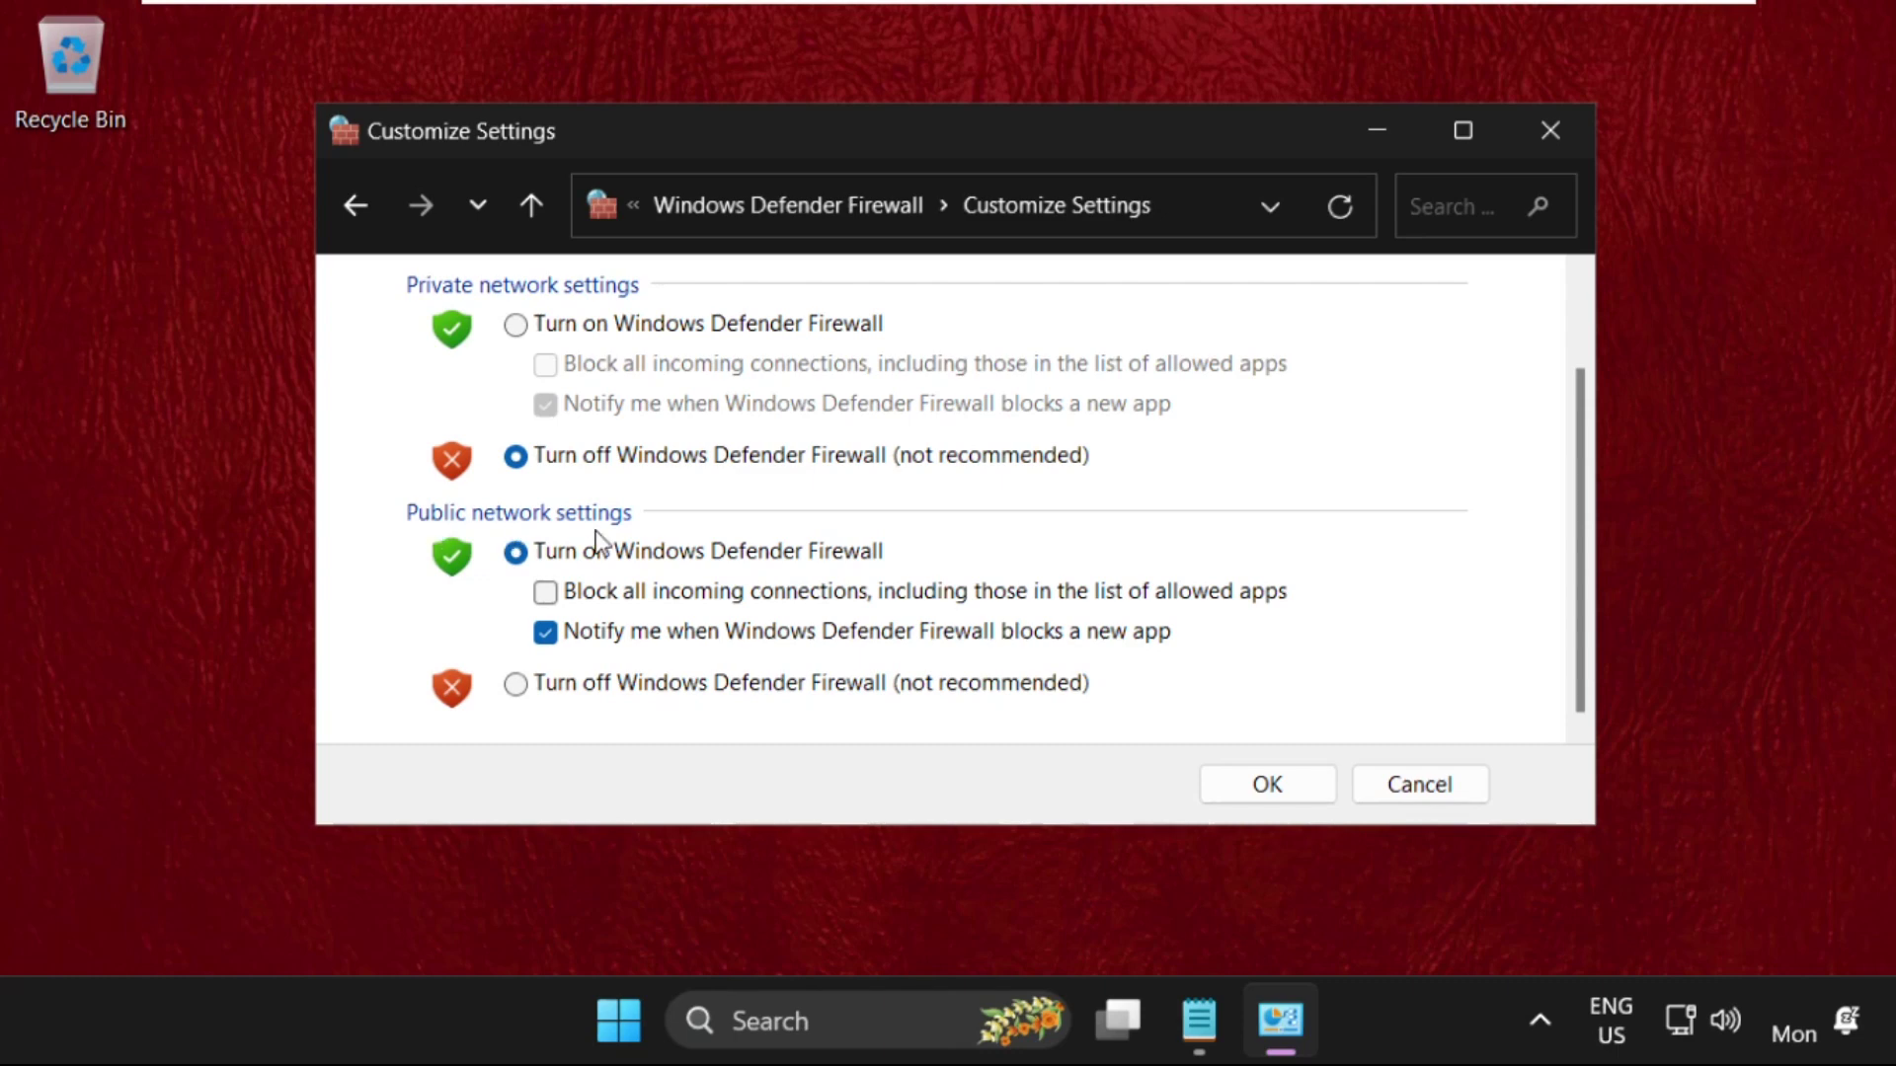
{"action": "left_click", "coordinate": [516, 683]}
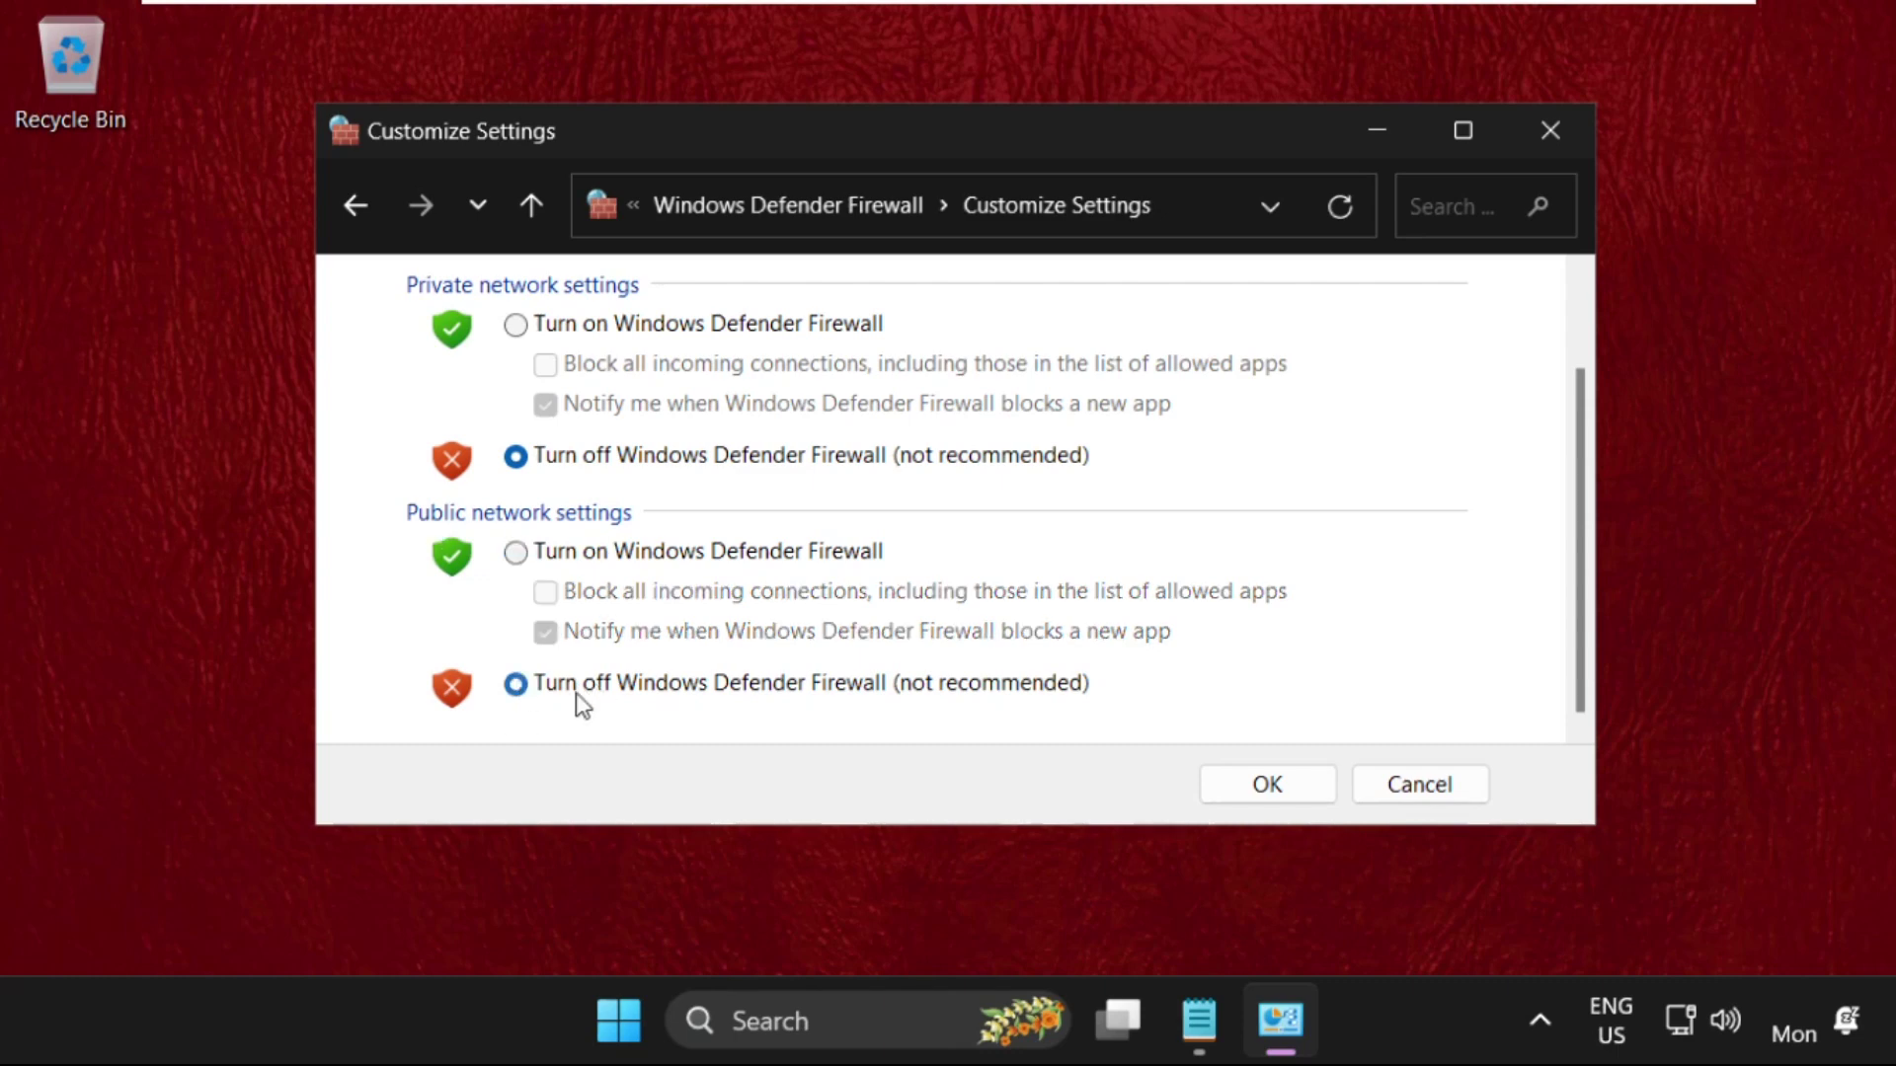
{"action": "left_click", "coordinate": [1252, 780]}
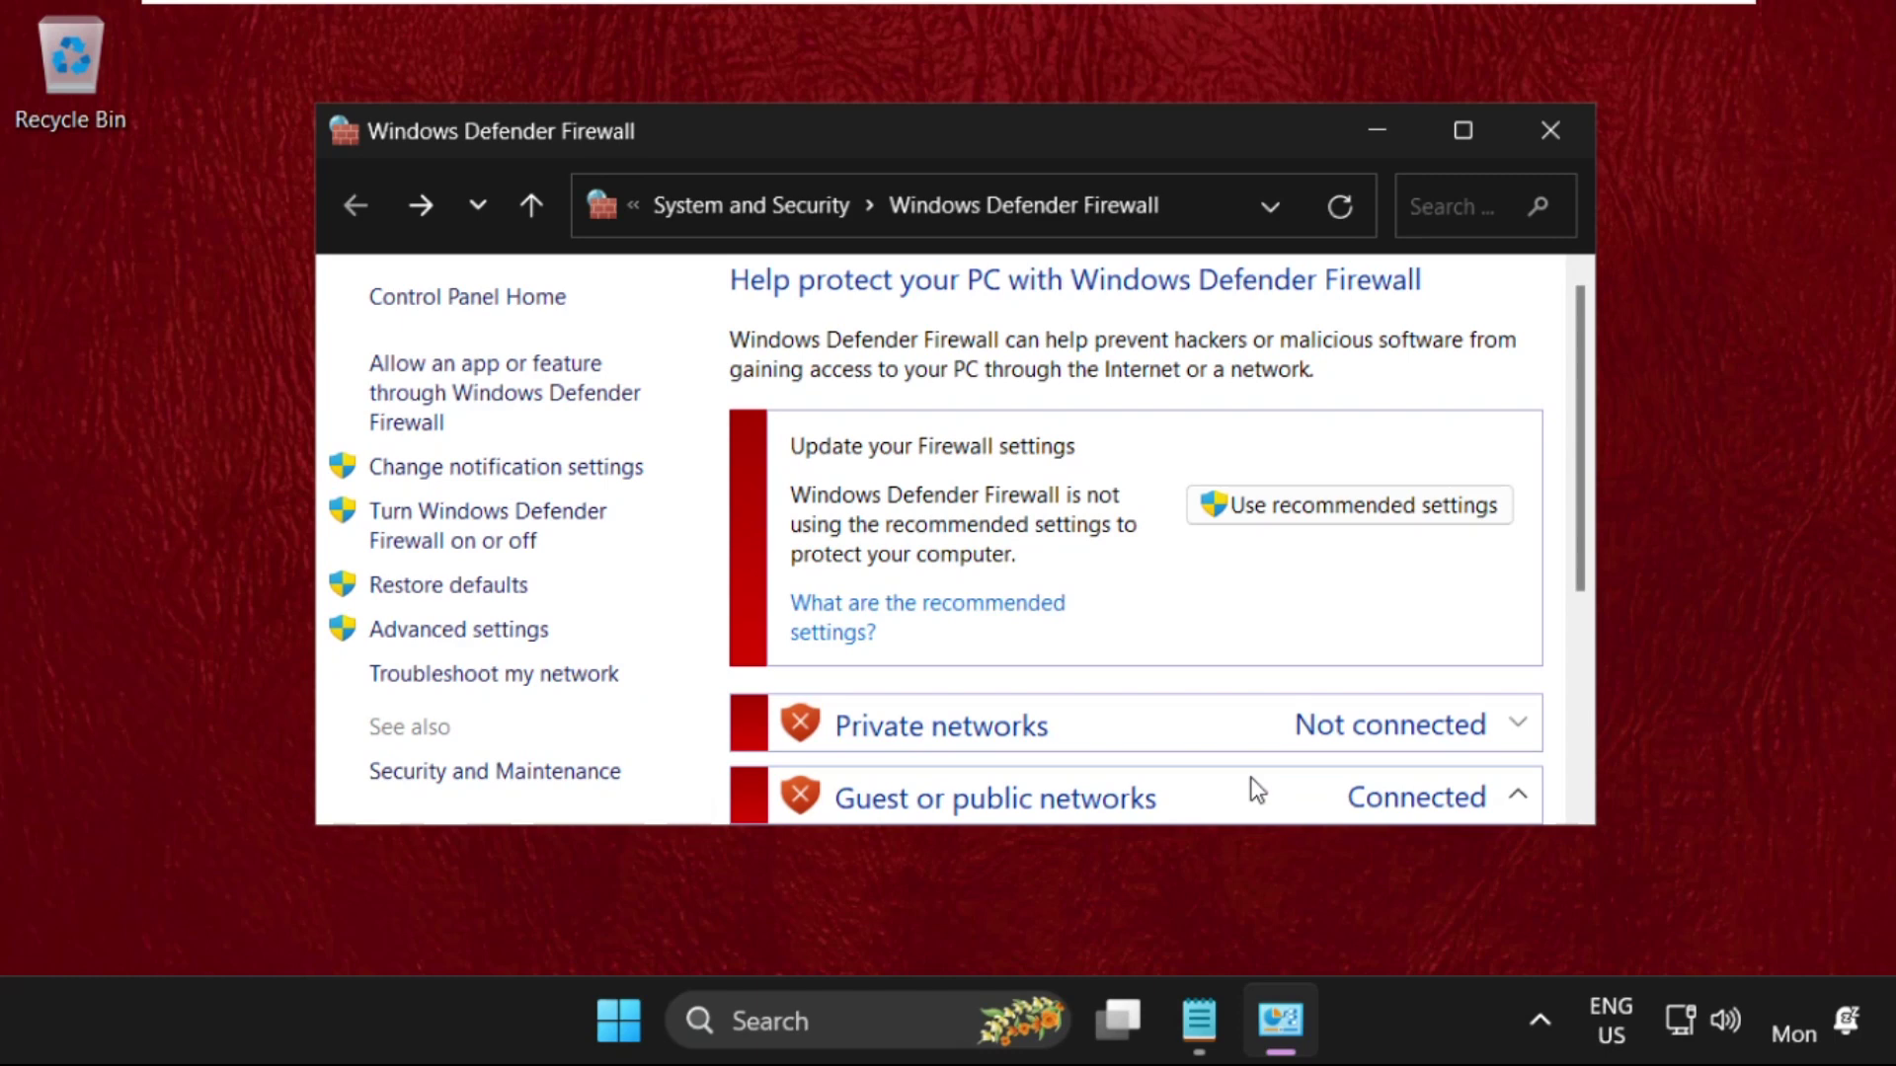
{"action": "scroll", "coordinate": [1225, 543], "scroll_direction": "down", "scroll_amount": 2}
{"action": "scroll", "coordinate": [1402, 296], "scroll_direction": "up", "scroll_amount": 2}
{"action": "left_click", "coordinate": [1547, 138]}
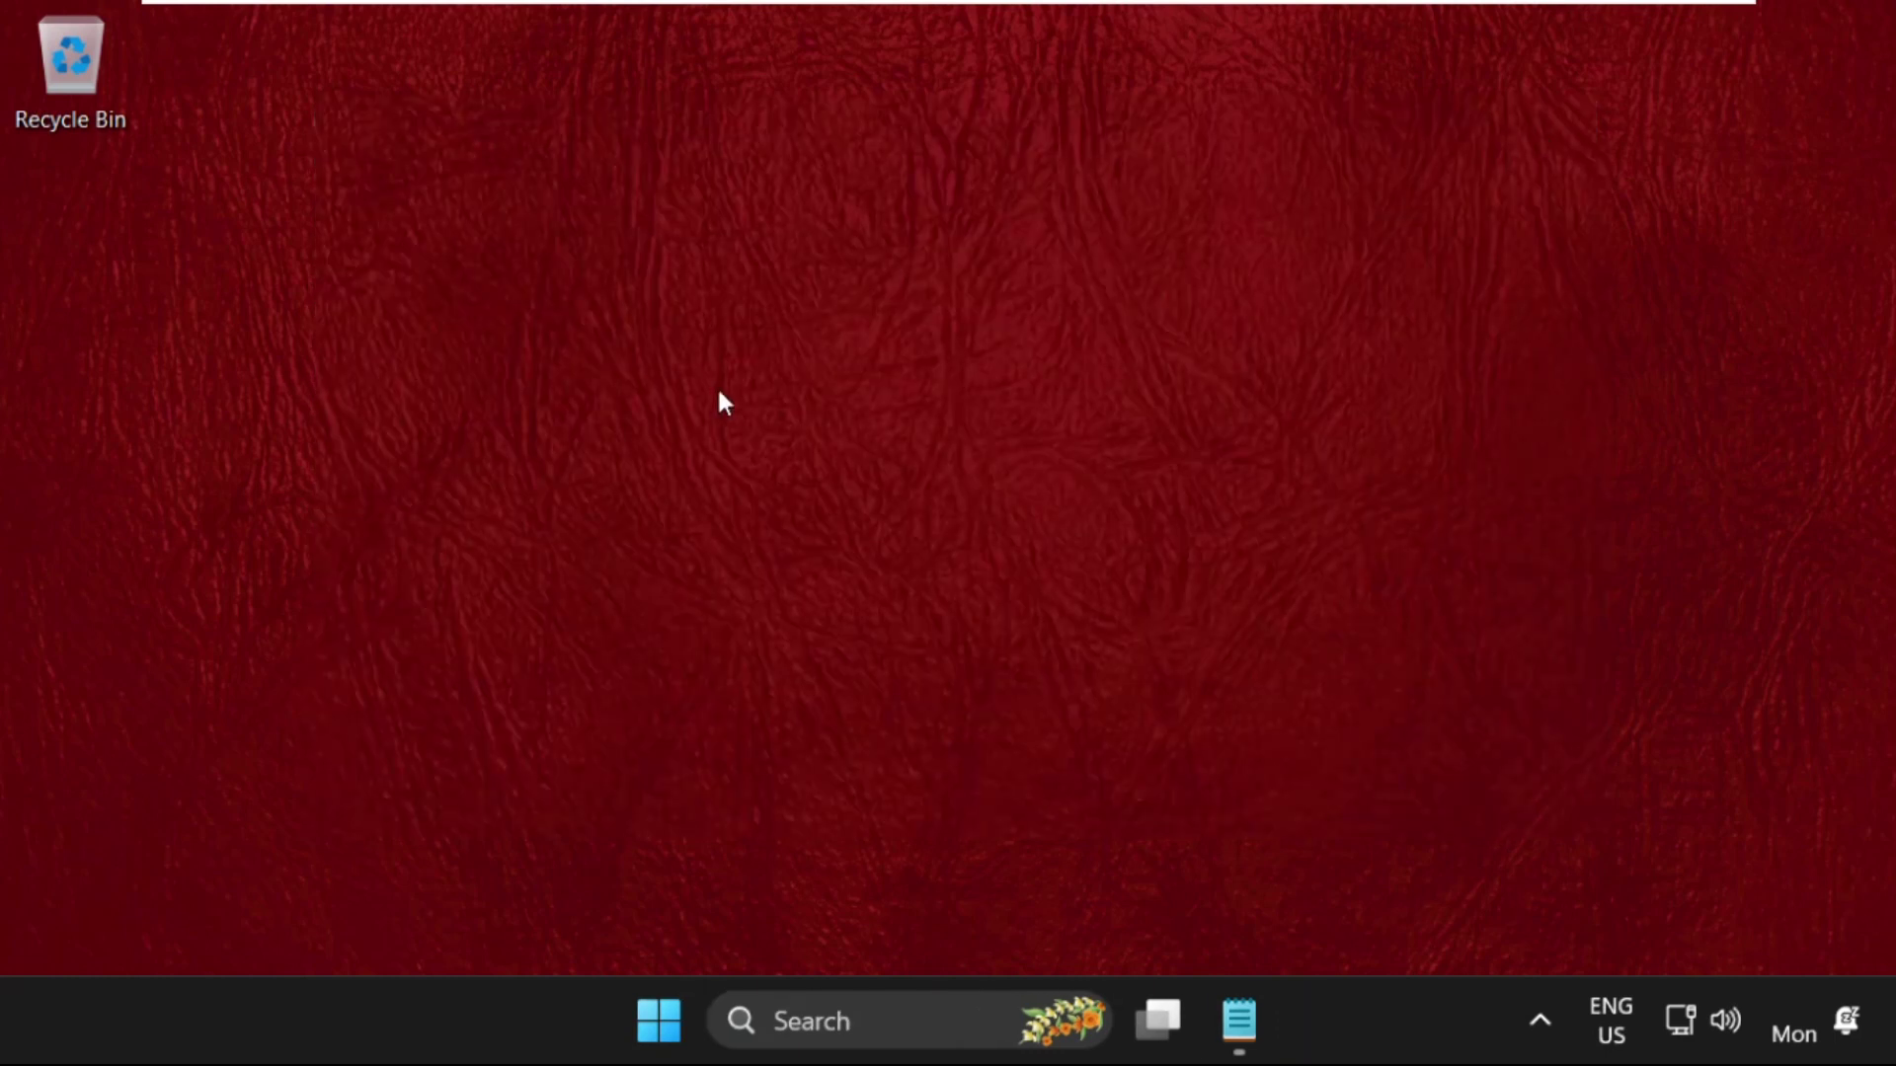
Step: Run 'regedit' from the Run box and approve the administrator permission prompt
{"action": "right_click", "coordinate": [652, 1019]}
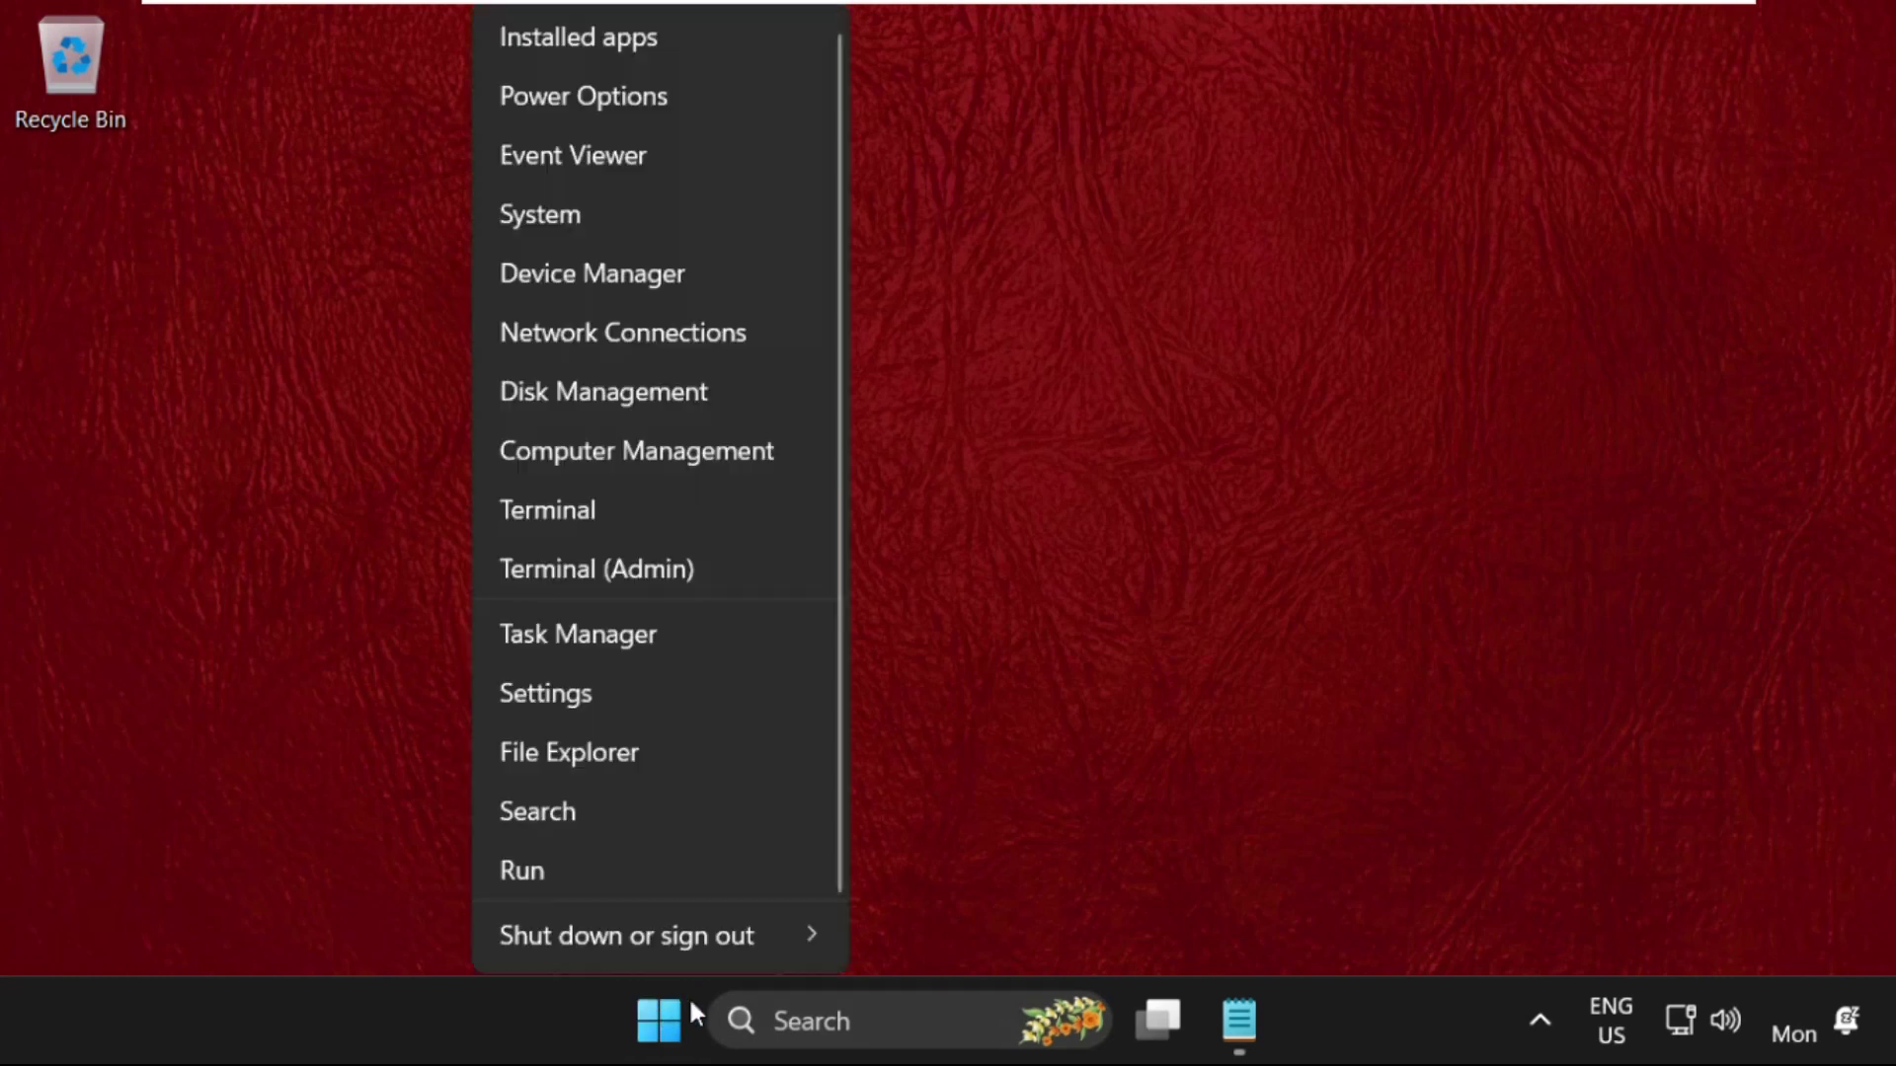
{"action": "left_click", "coordinate": [577, 859]}
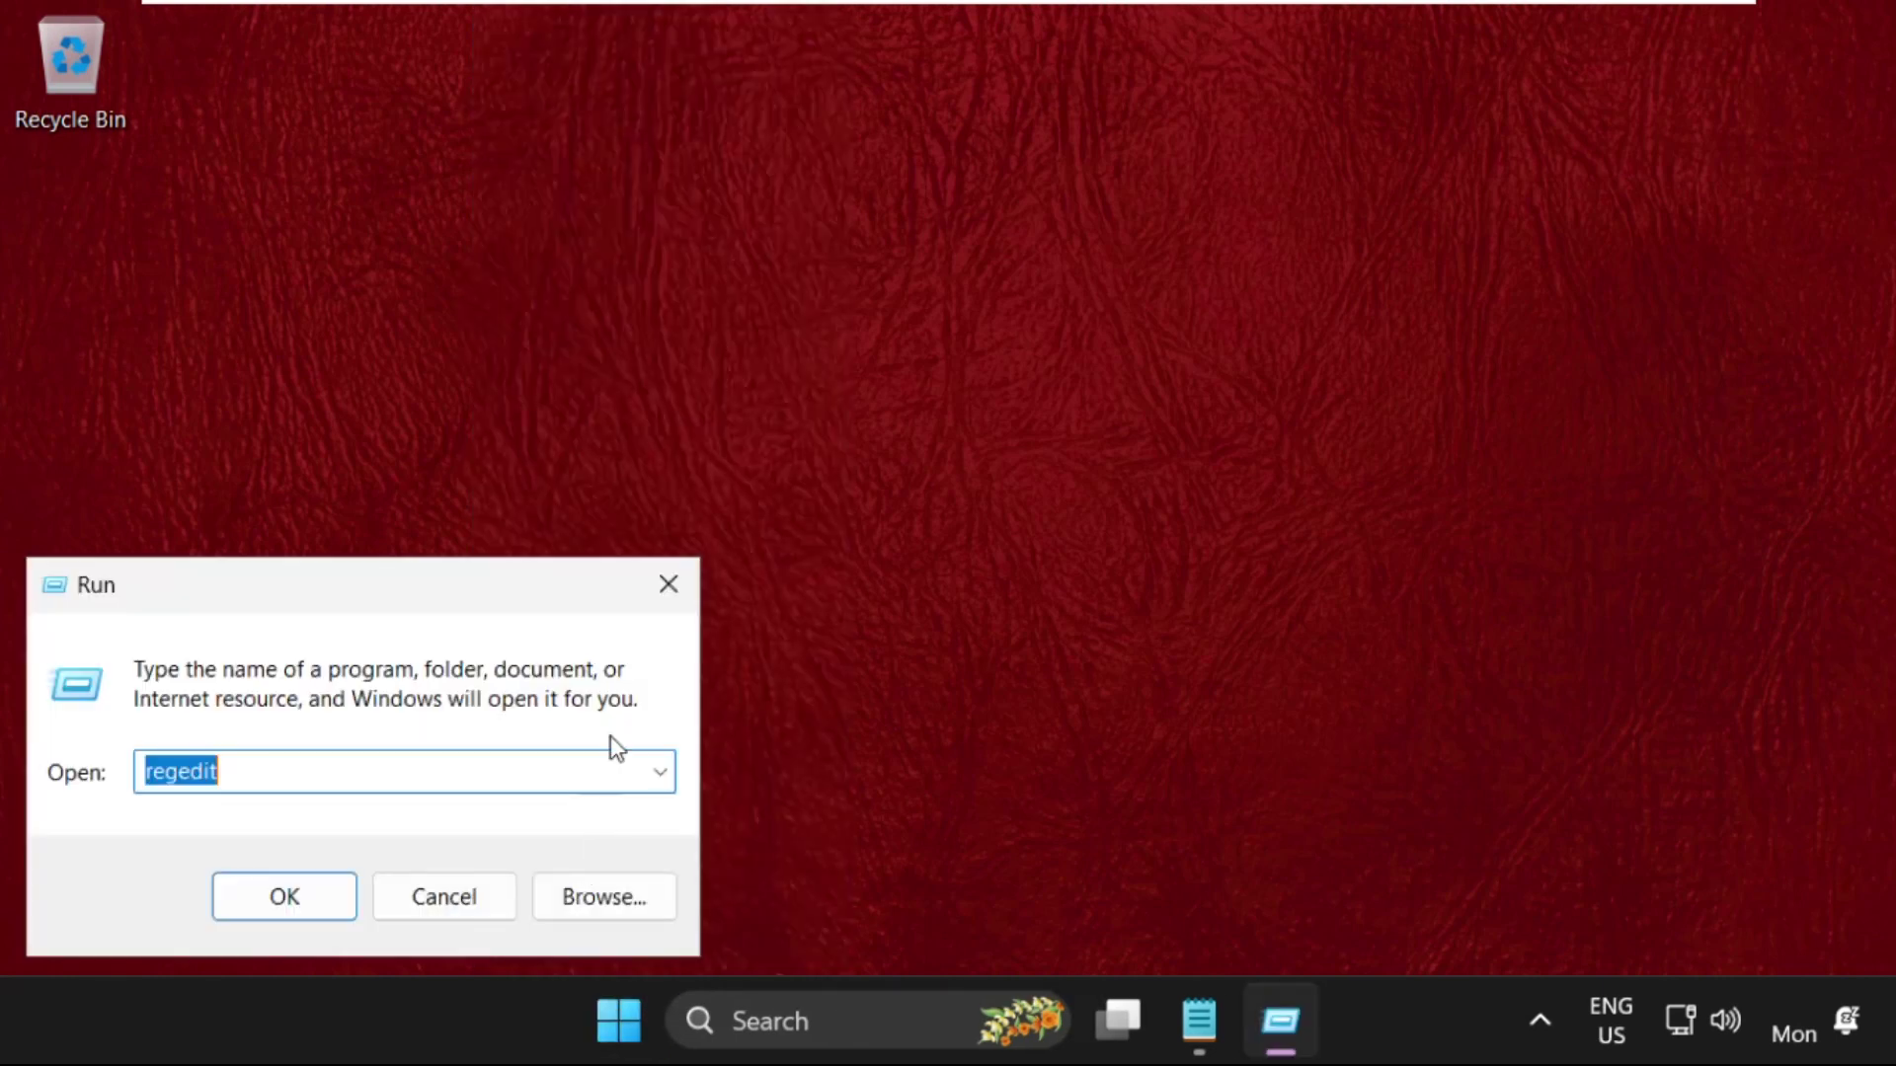
{"action": "left_click_drag", "start_coordinate": [459, 608], "coordinate": [1069, 303]}
{"action": "left_click", "coordinate": [859, 465]}
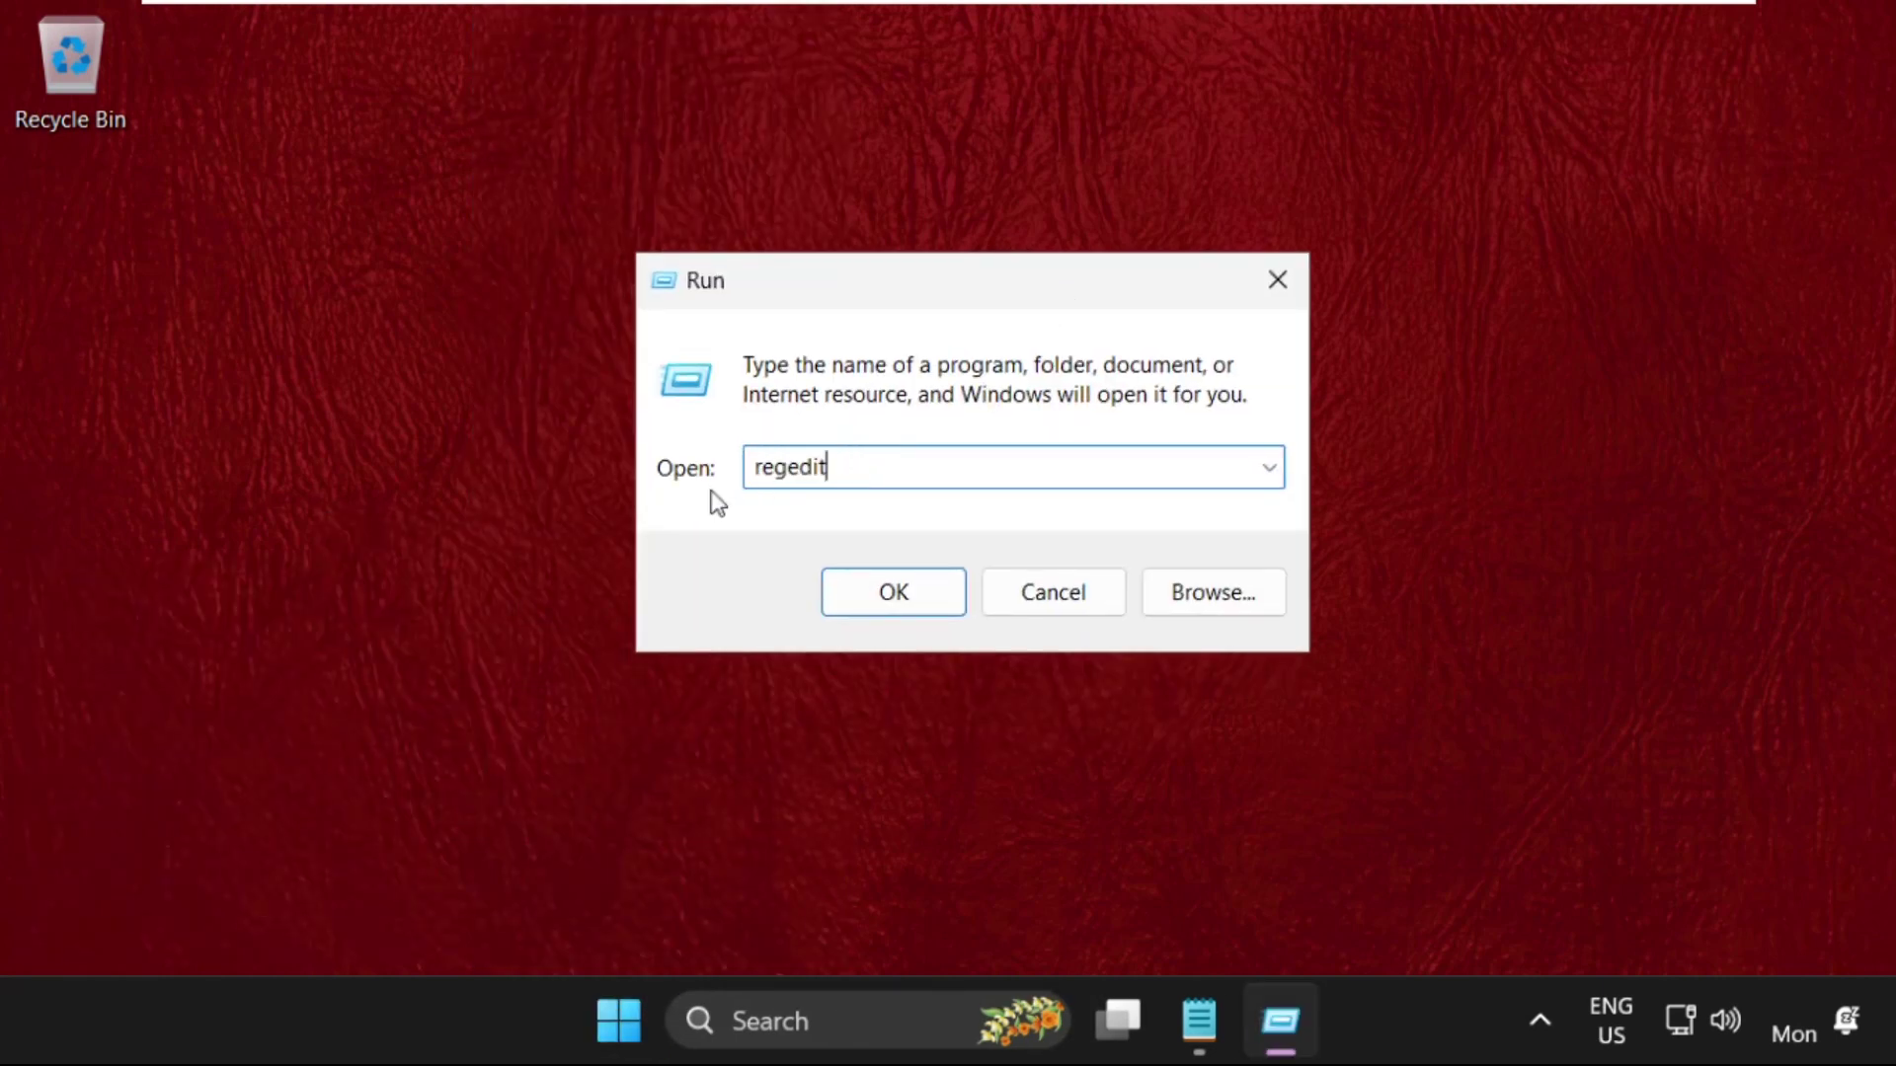
{"action": "left_click", "coordinate": [877, 592]}
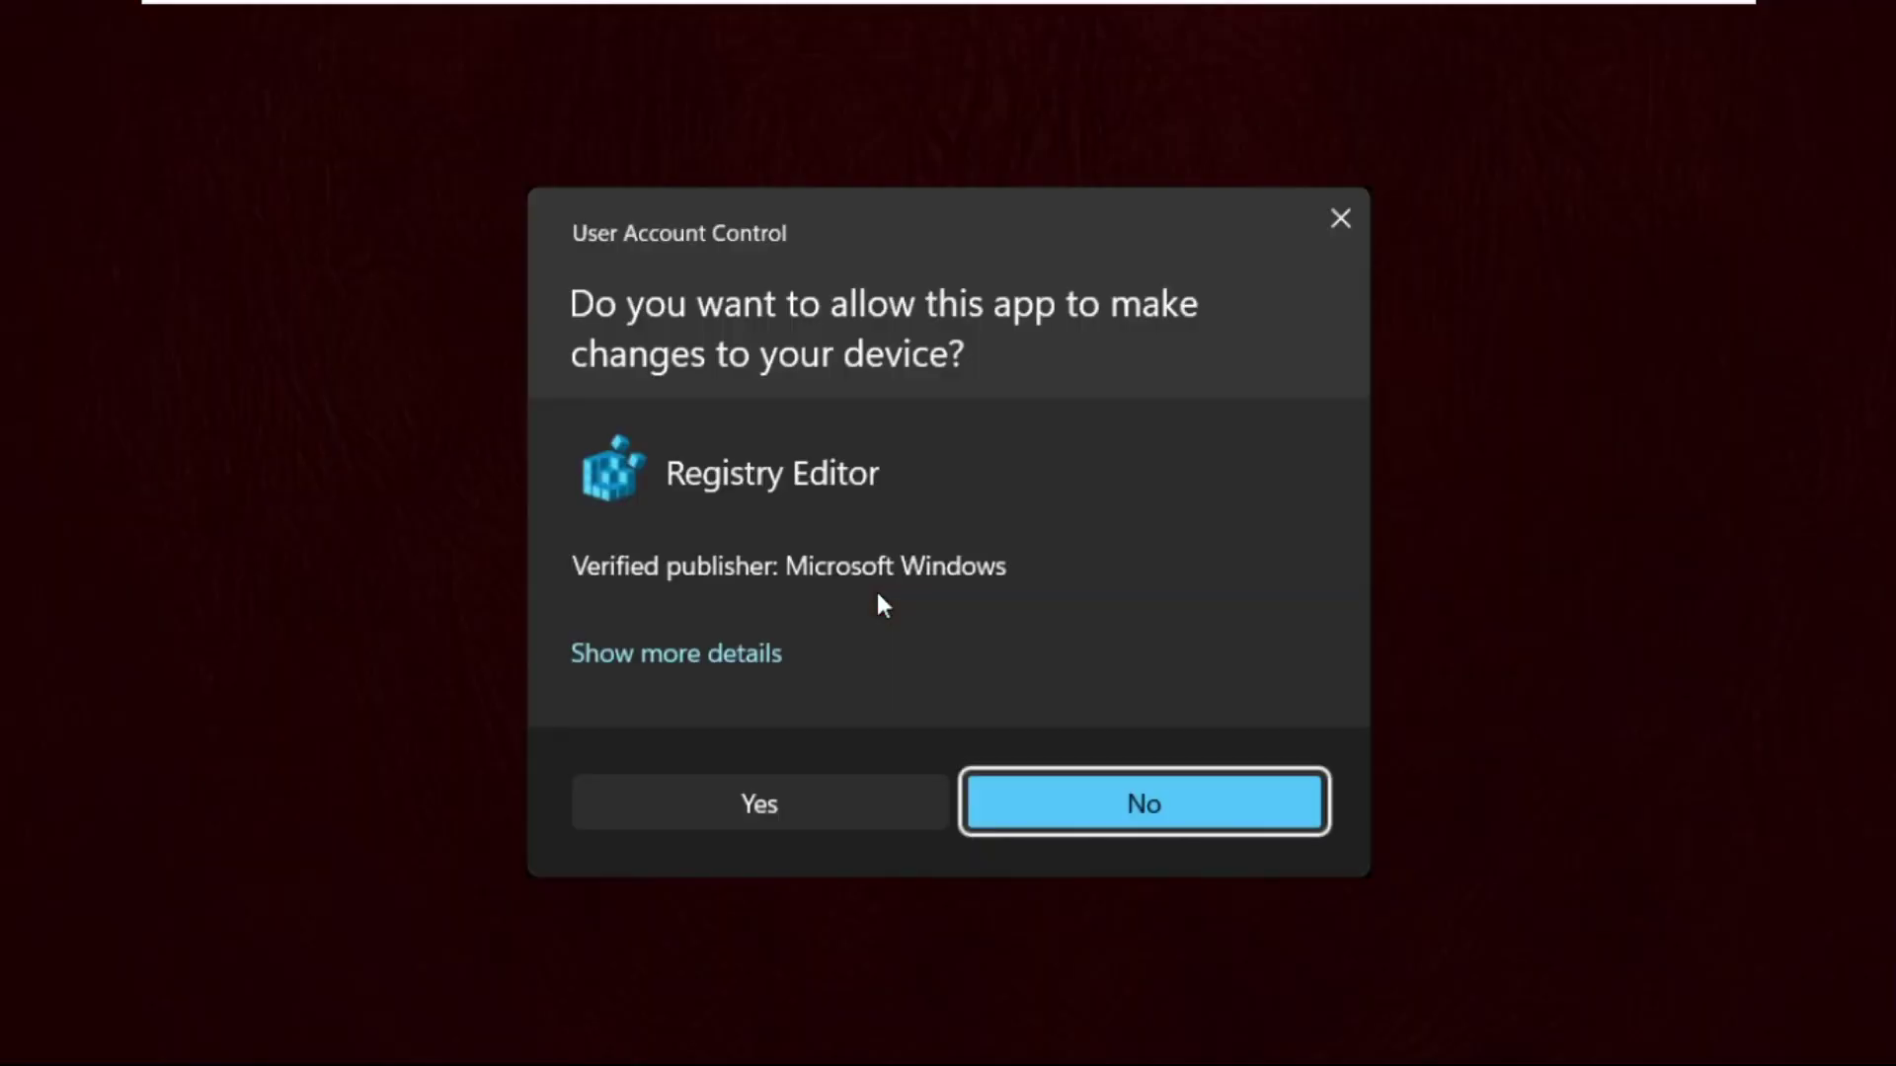
{"action": "left_click", "coordinate": [798, 790]}
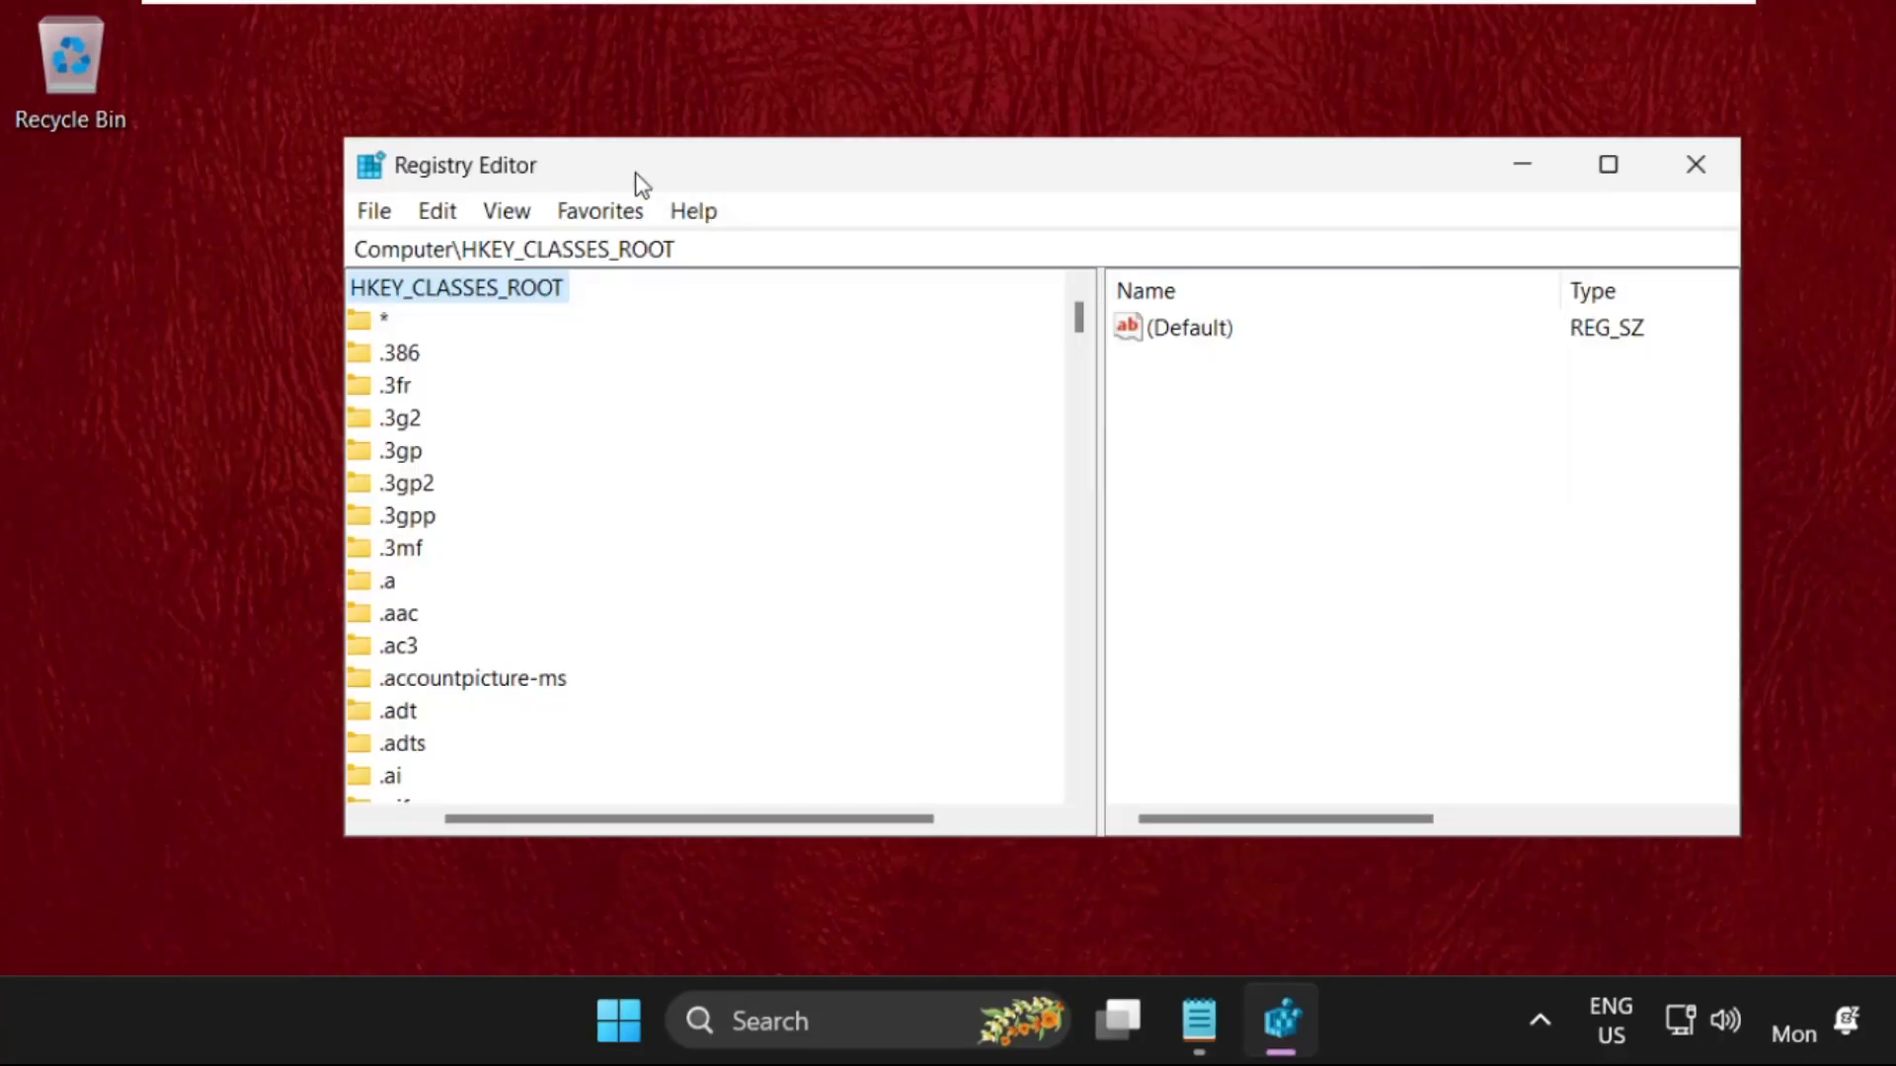
Step: Expand HKEY_CLASSES_ROOT and select the .exe key
{"action": "left_click_drag", "start_coordinate": [643, 819], "coordinate": [490, 802]}
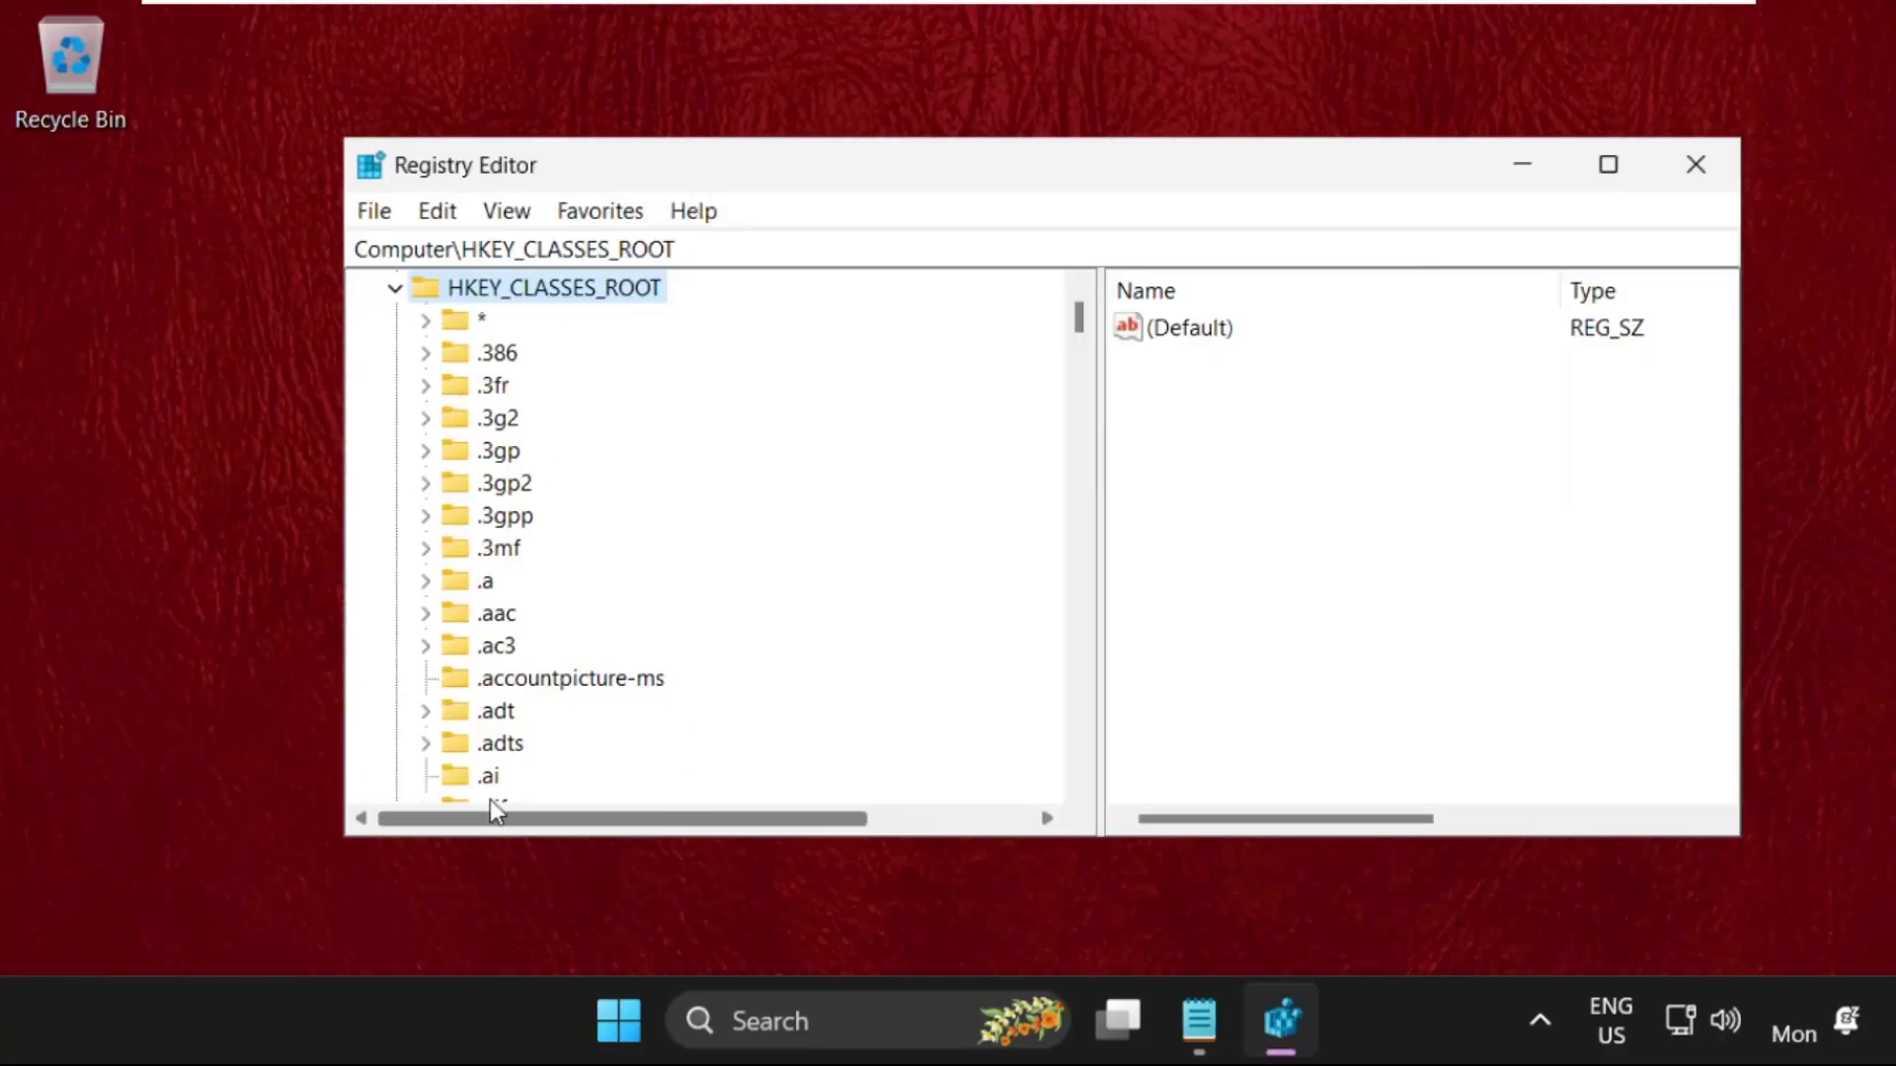
{"action": "left_click", "coordinate": [396, 298]}
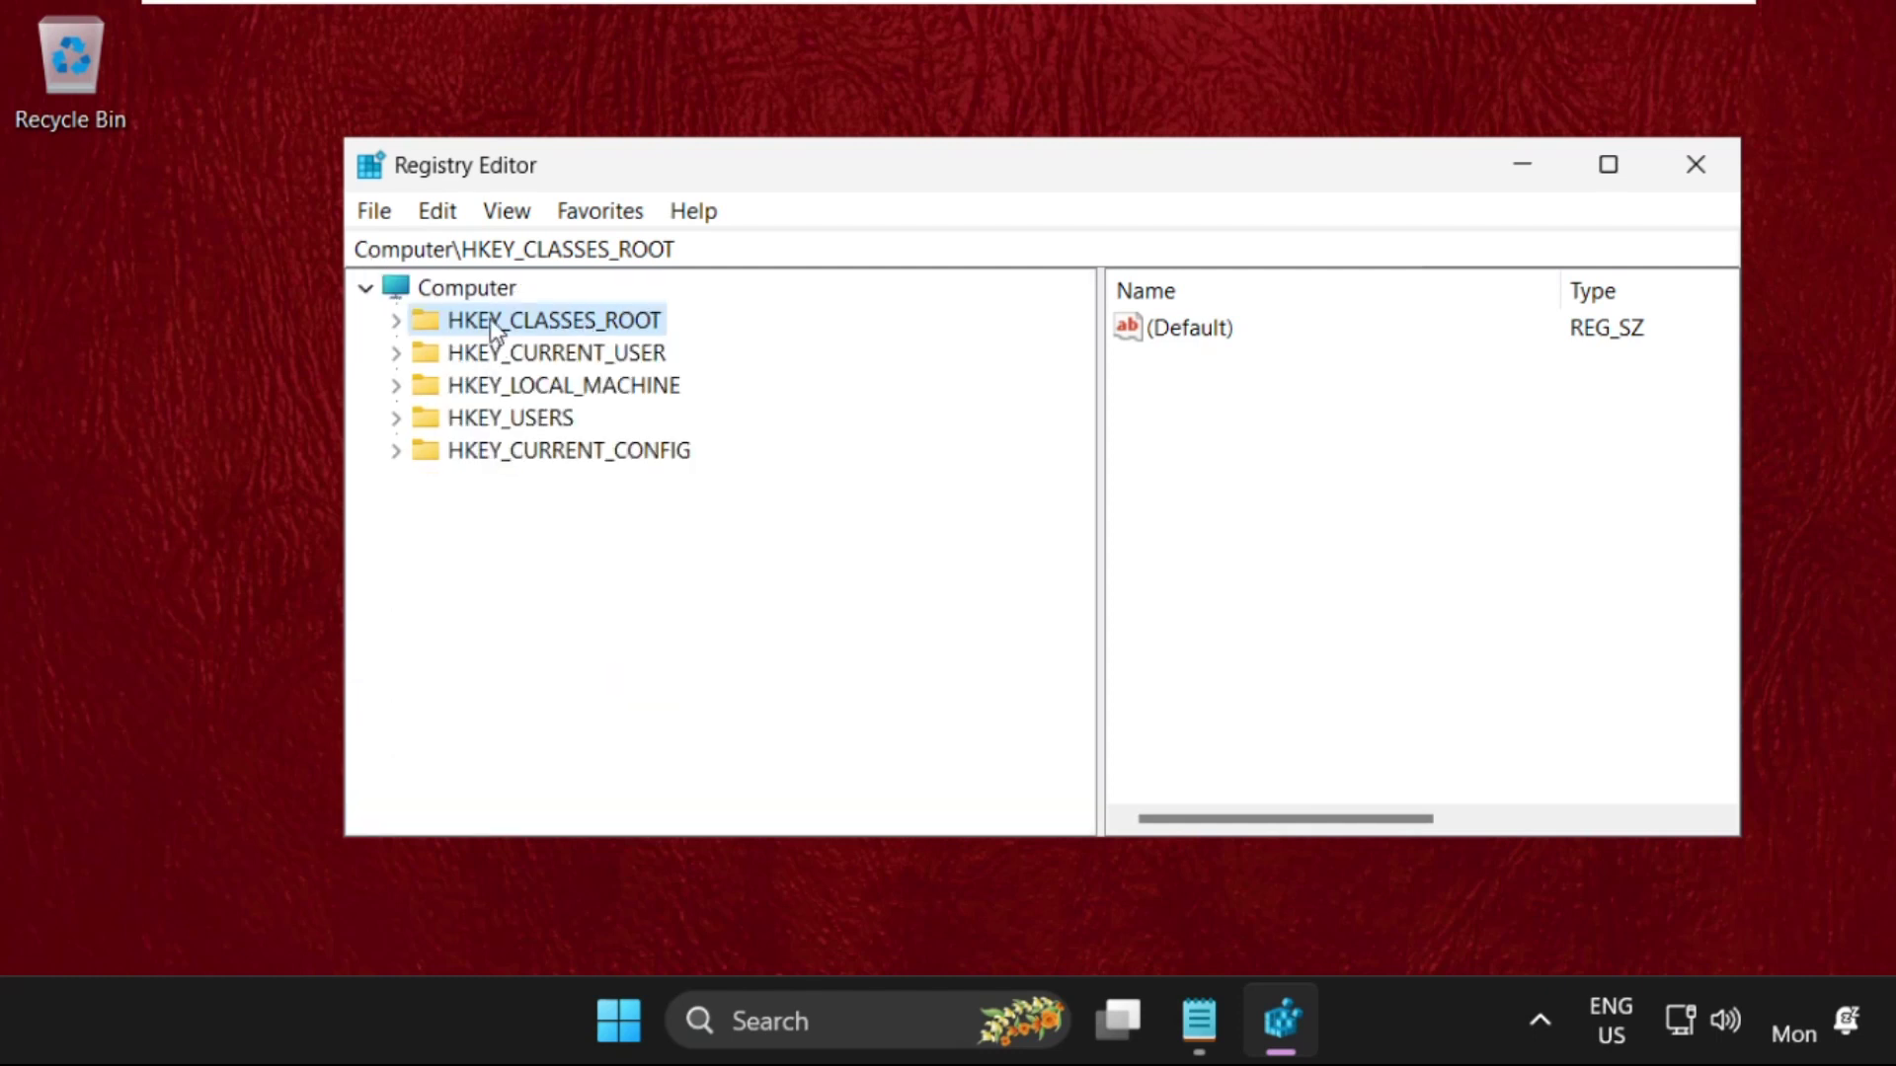
{"action": "left_click", "coordinate": [396, 321]}
{"action": "scroll", "coordinate": [631, 542], "scroll_direction": "down", "scroll_amount": 20}
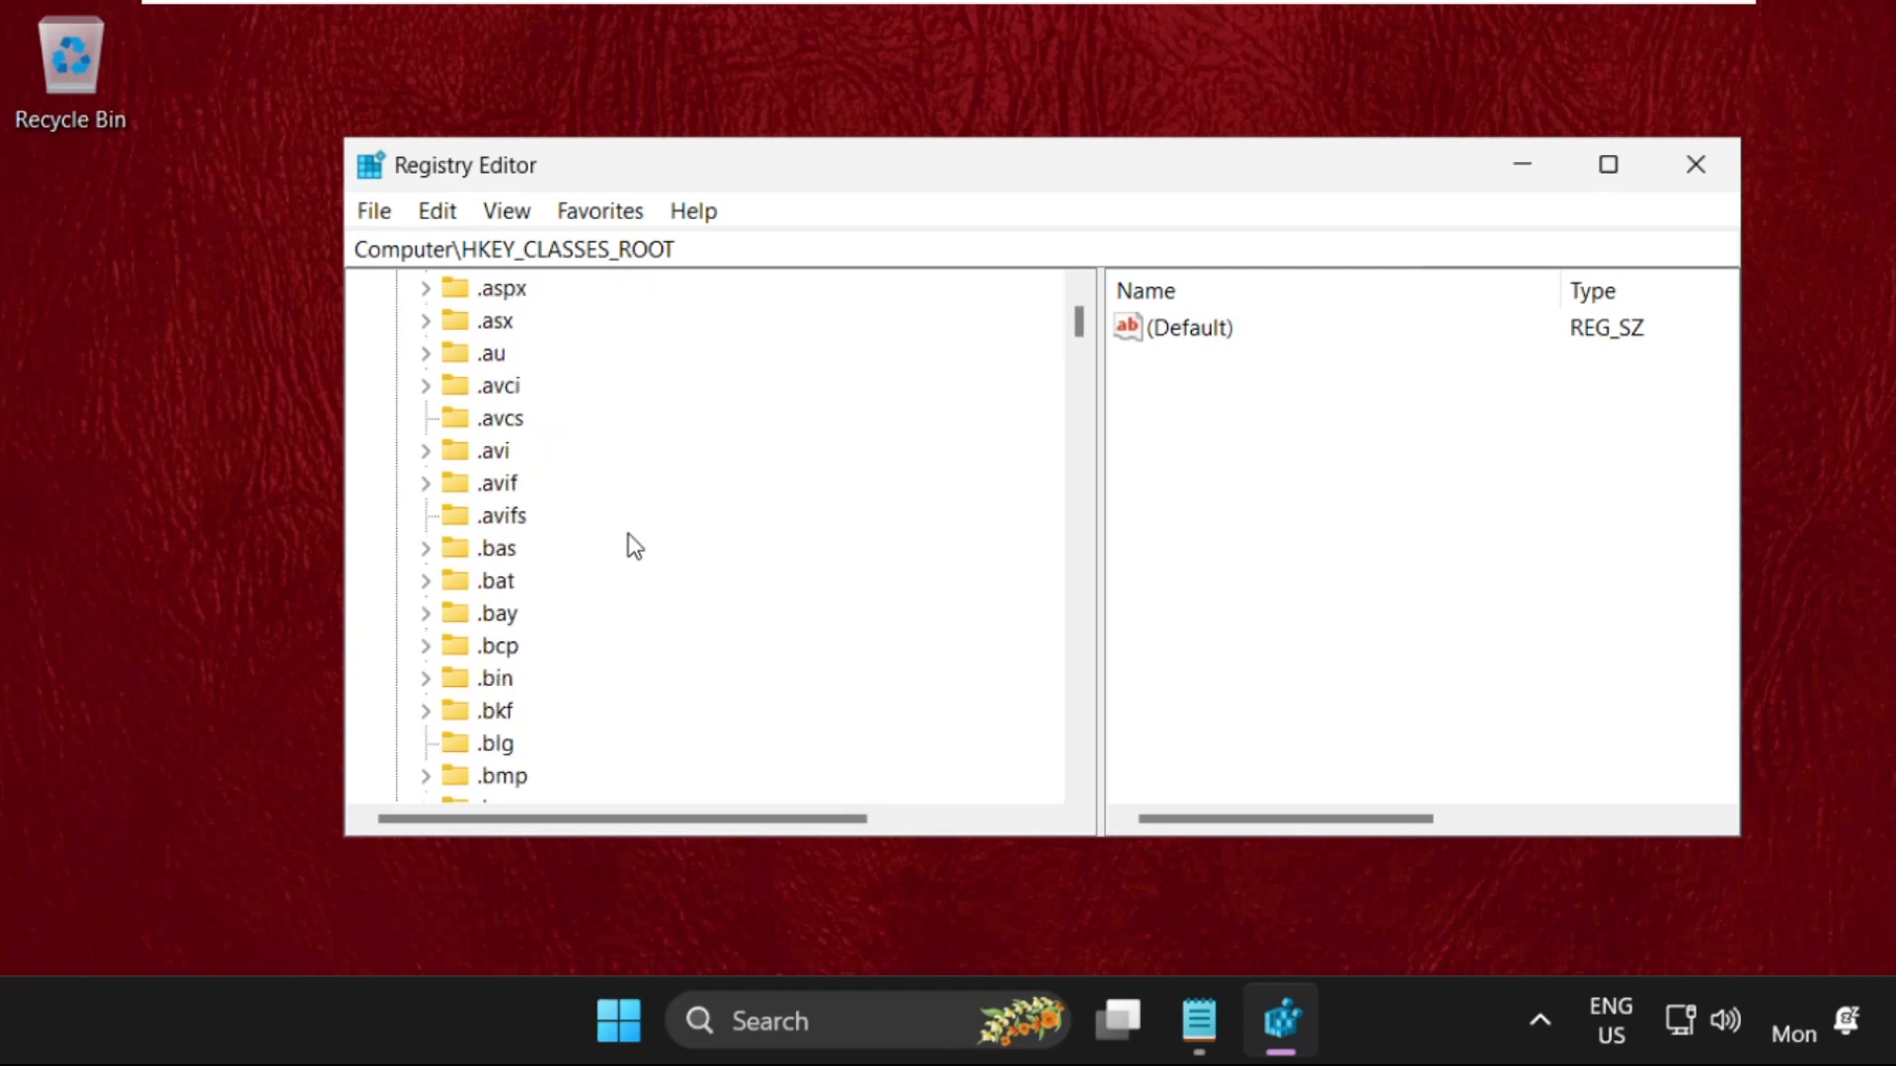
{"action": "scroll", "coordinate": [632, 547], "scroll_direction": "down", "scroll_amount": 20}
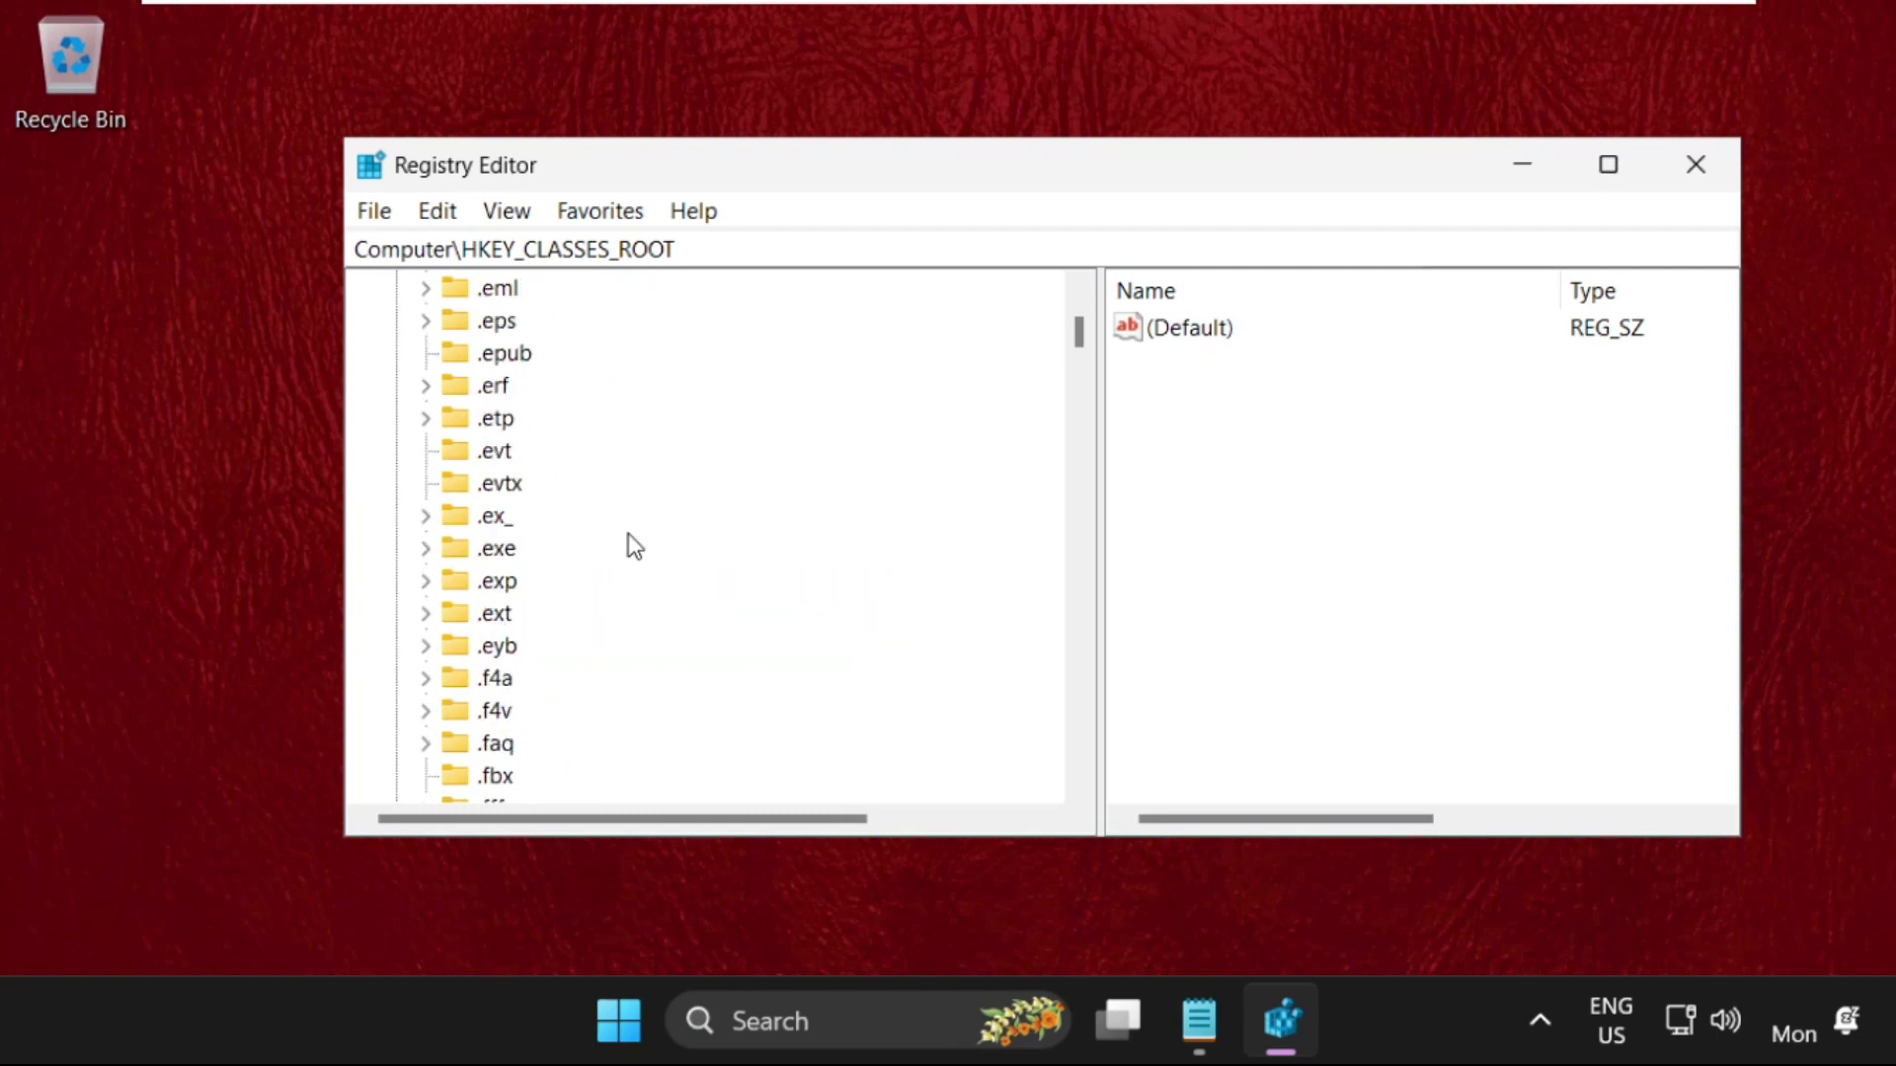
{"action": "left_click", "coordinate": [499, 553]}
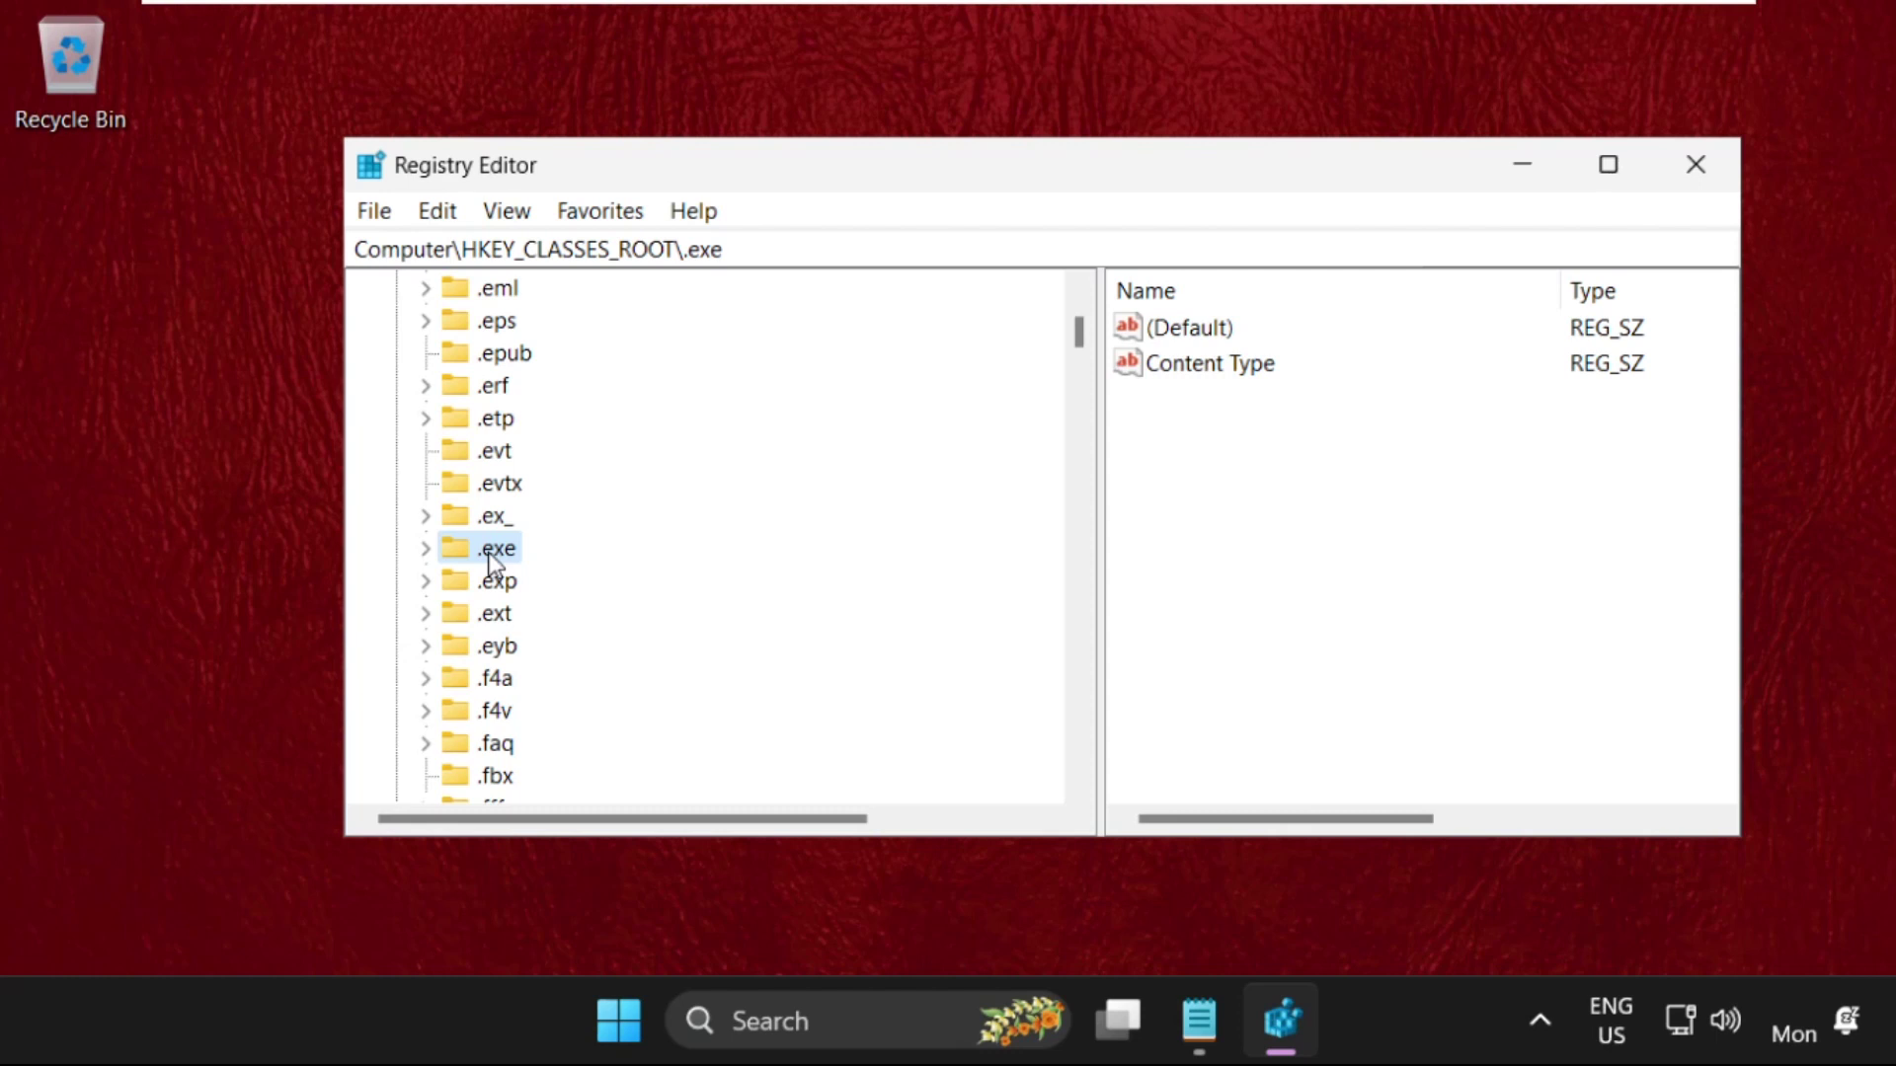
Step: Open the .exe (Default) value, verify it reads exefile, and close it with OK
{"action": "left_click", "coordinate": [1203, 331]}
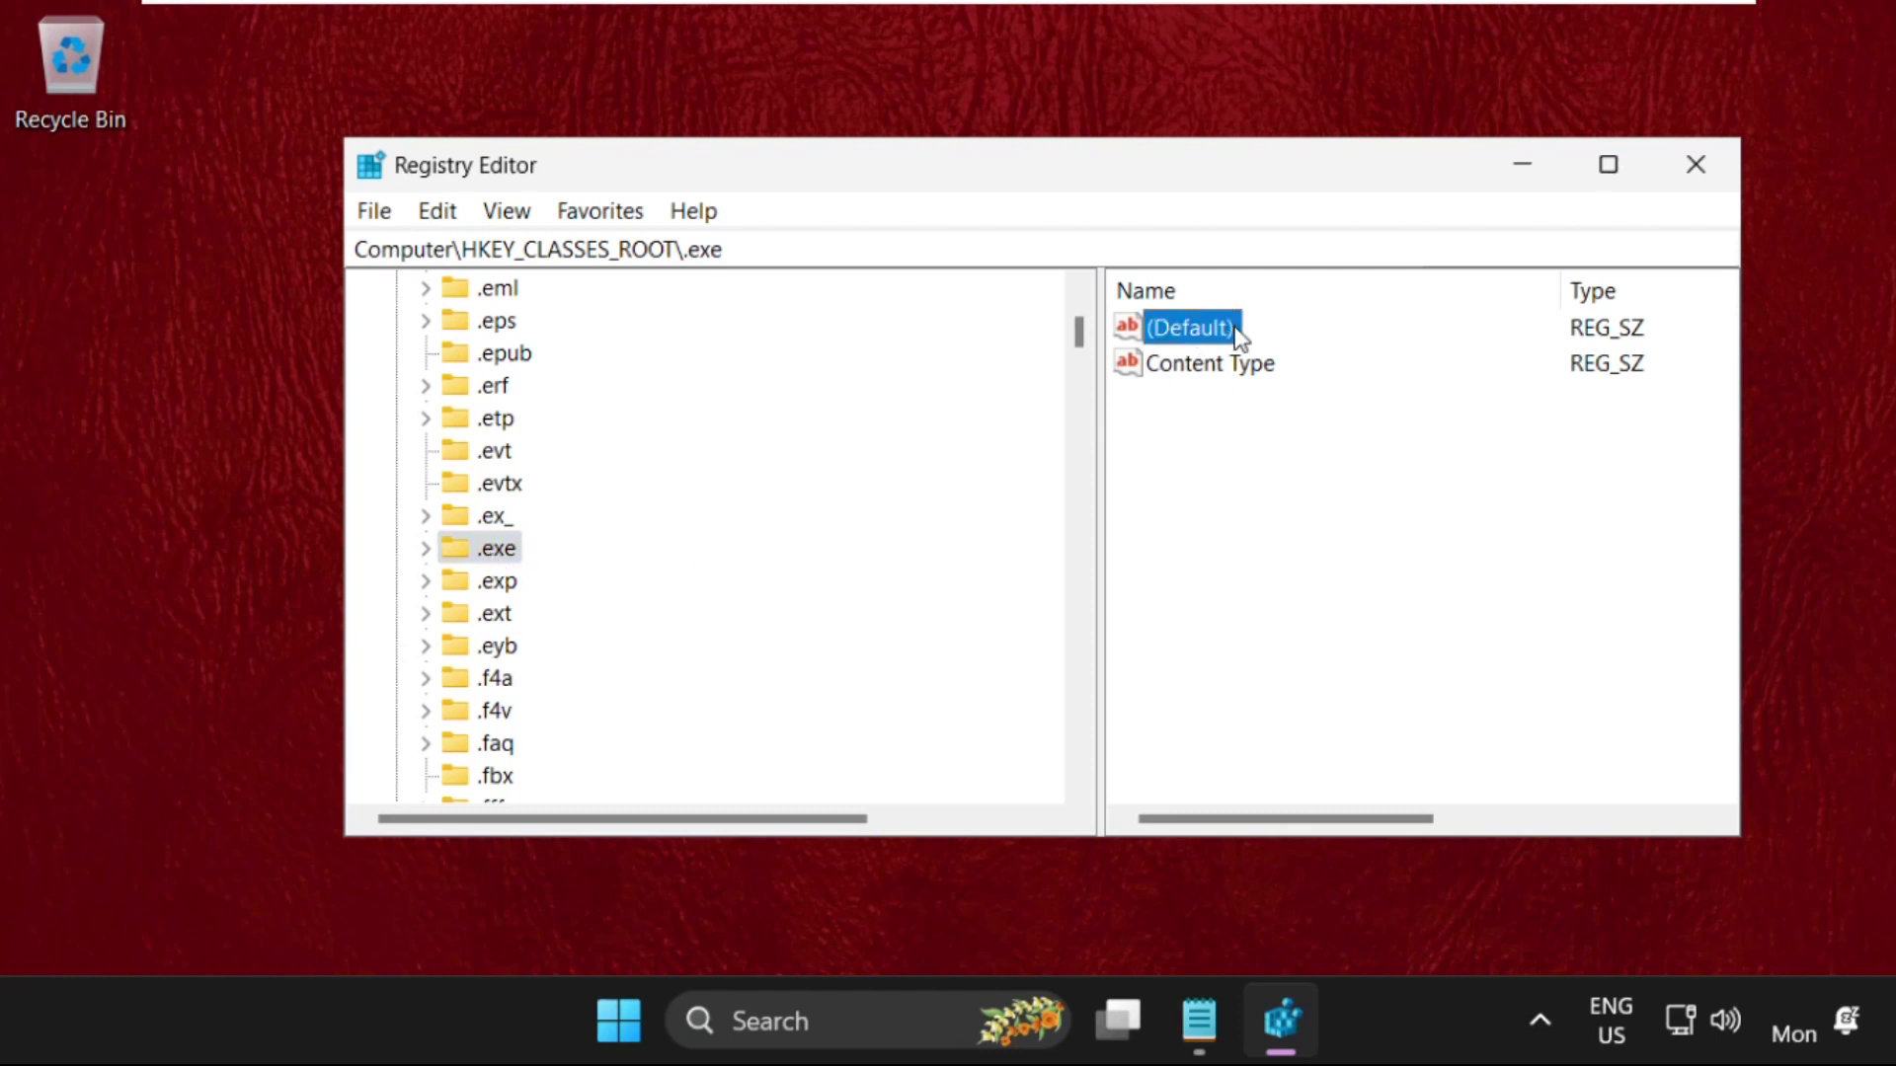
{"action": "right_click", "coordinate": [1232, 330]}
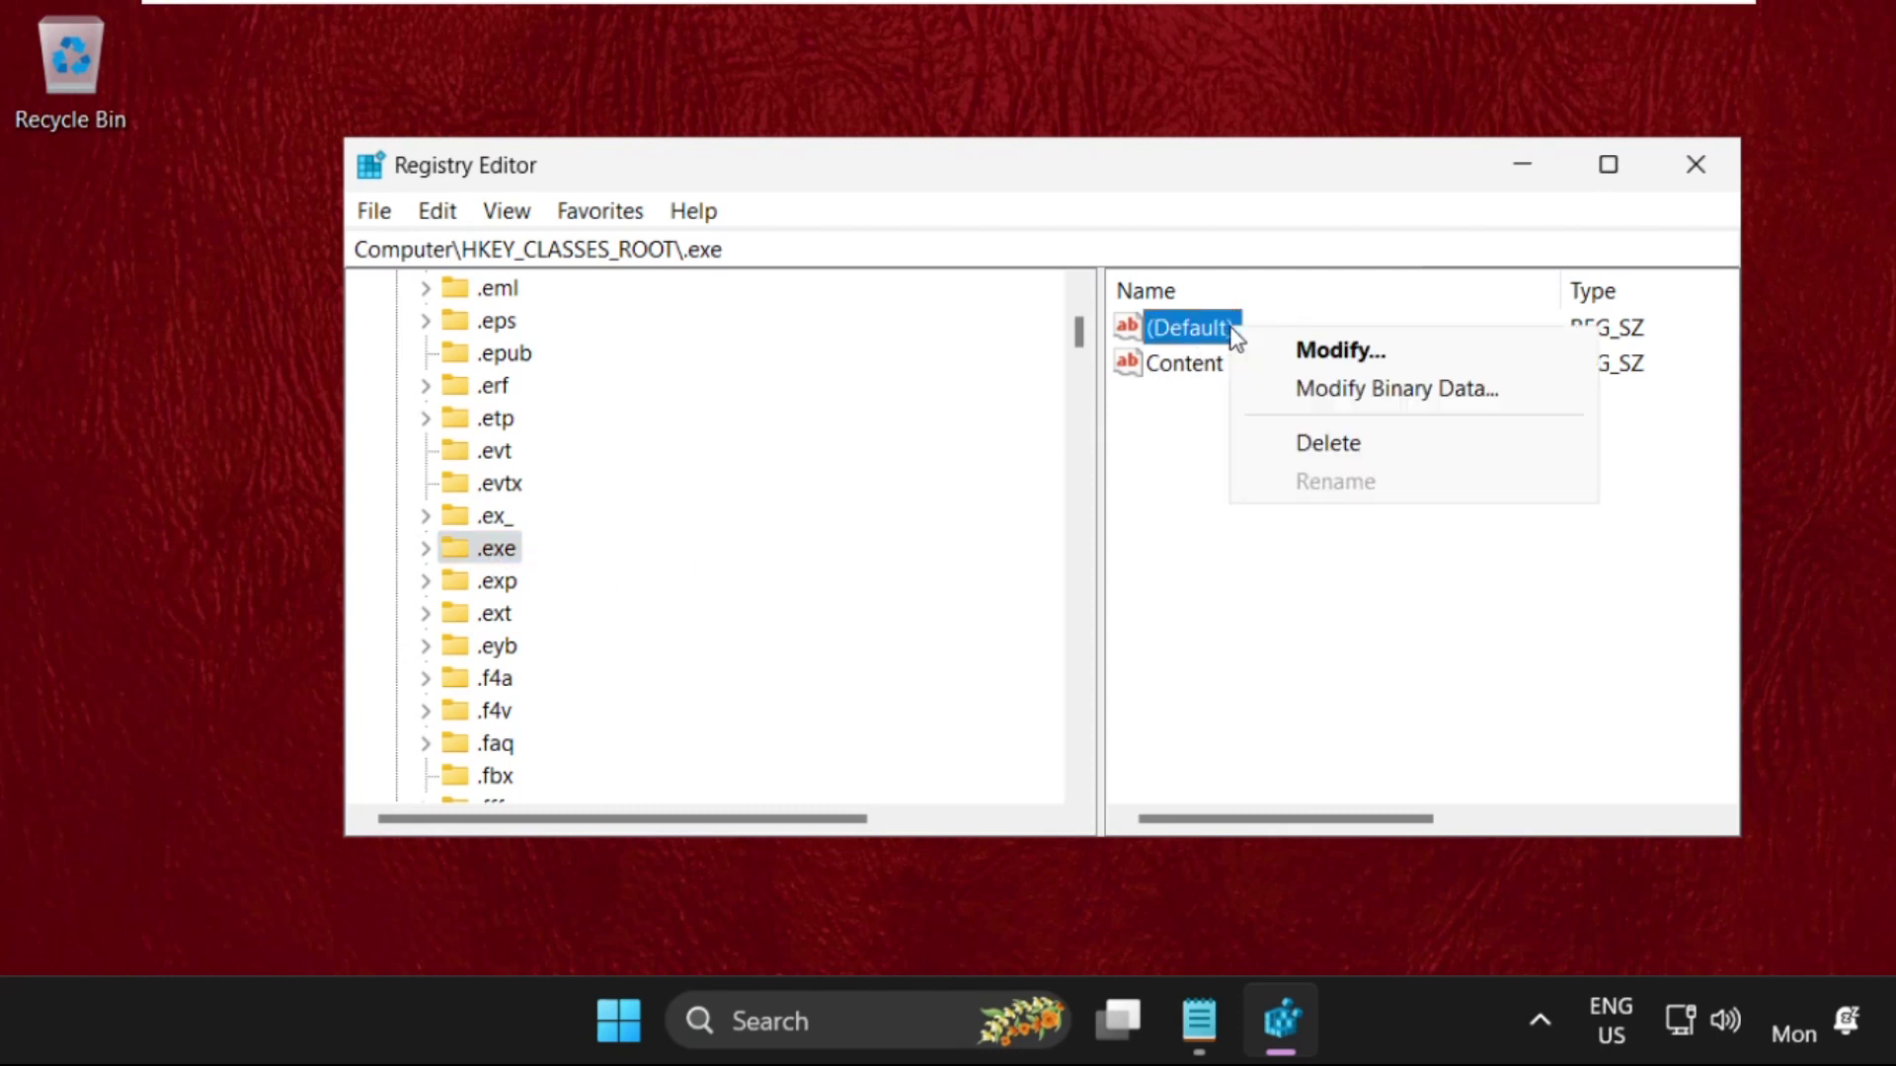
{"action": "left_click", "coordinate": [1300, 352]}
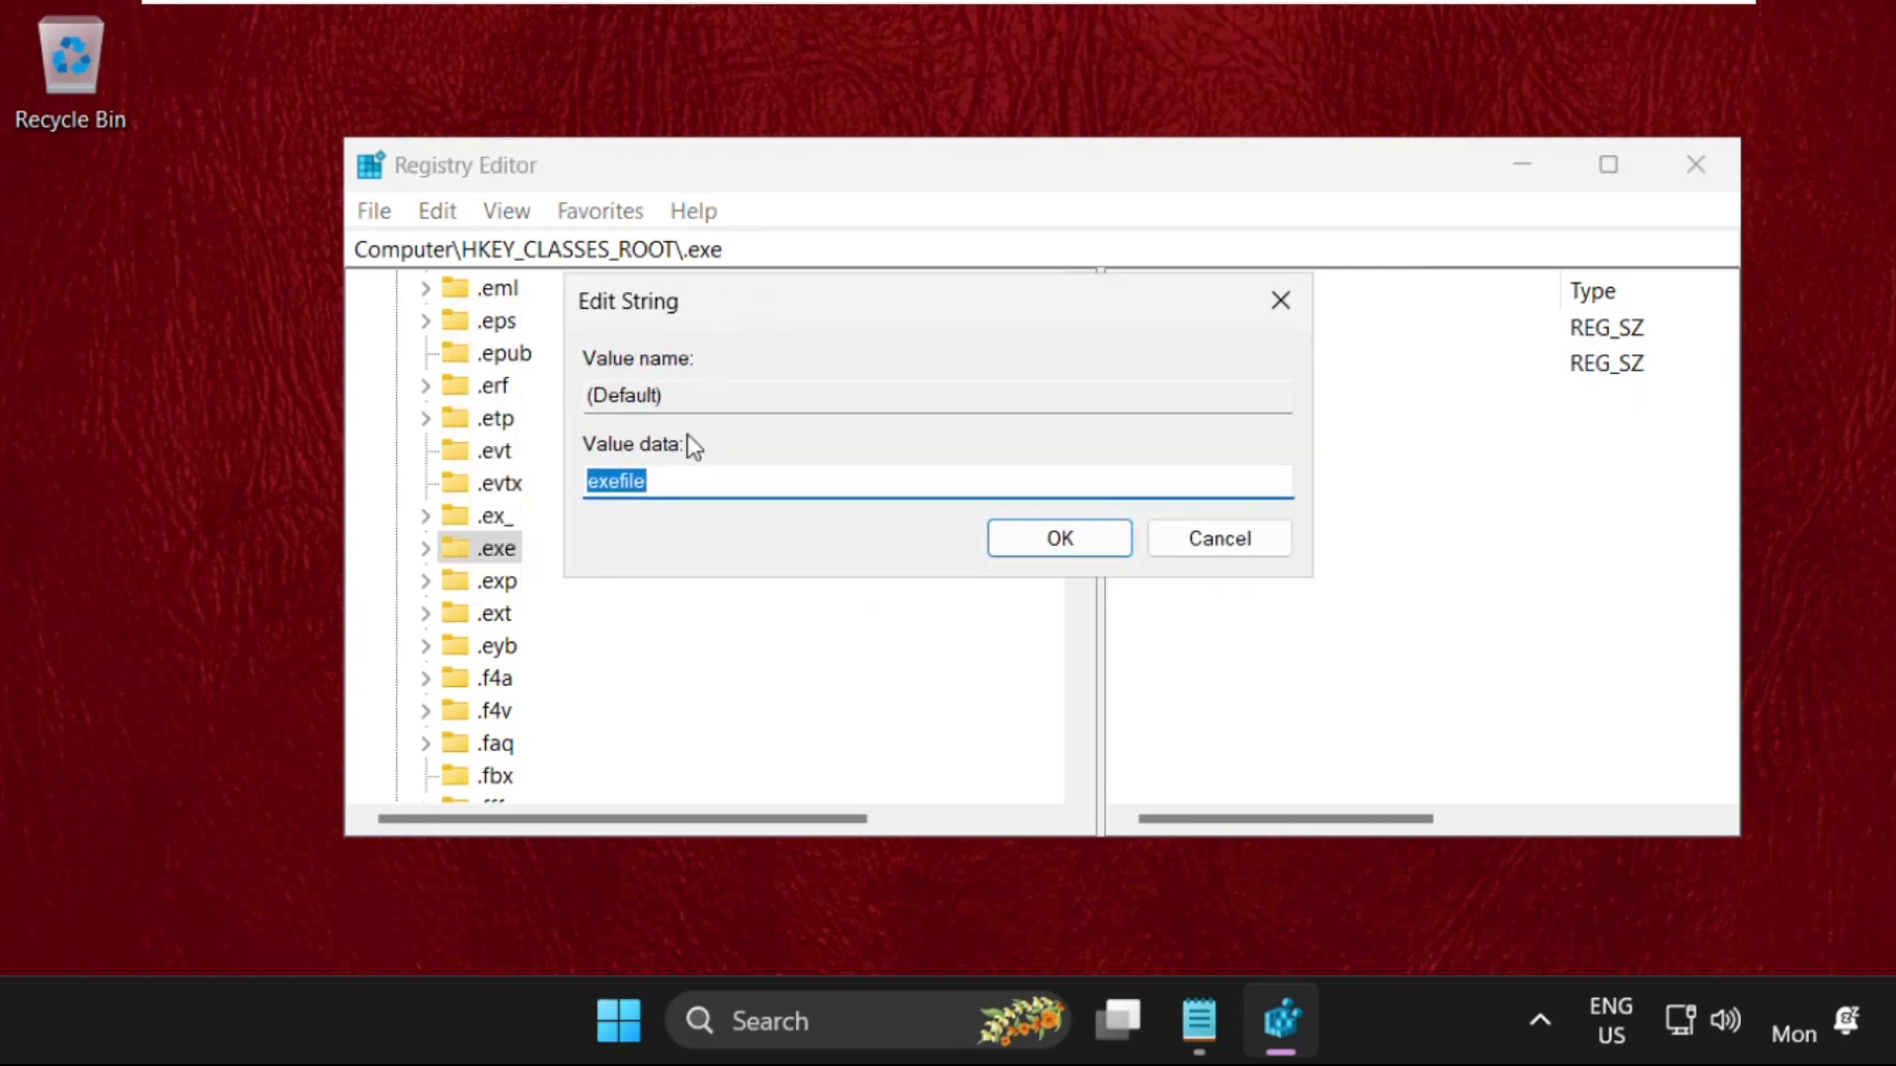
{"action": "left_click", "coordinate": [588, 482]}
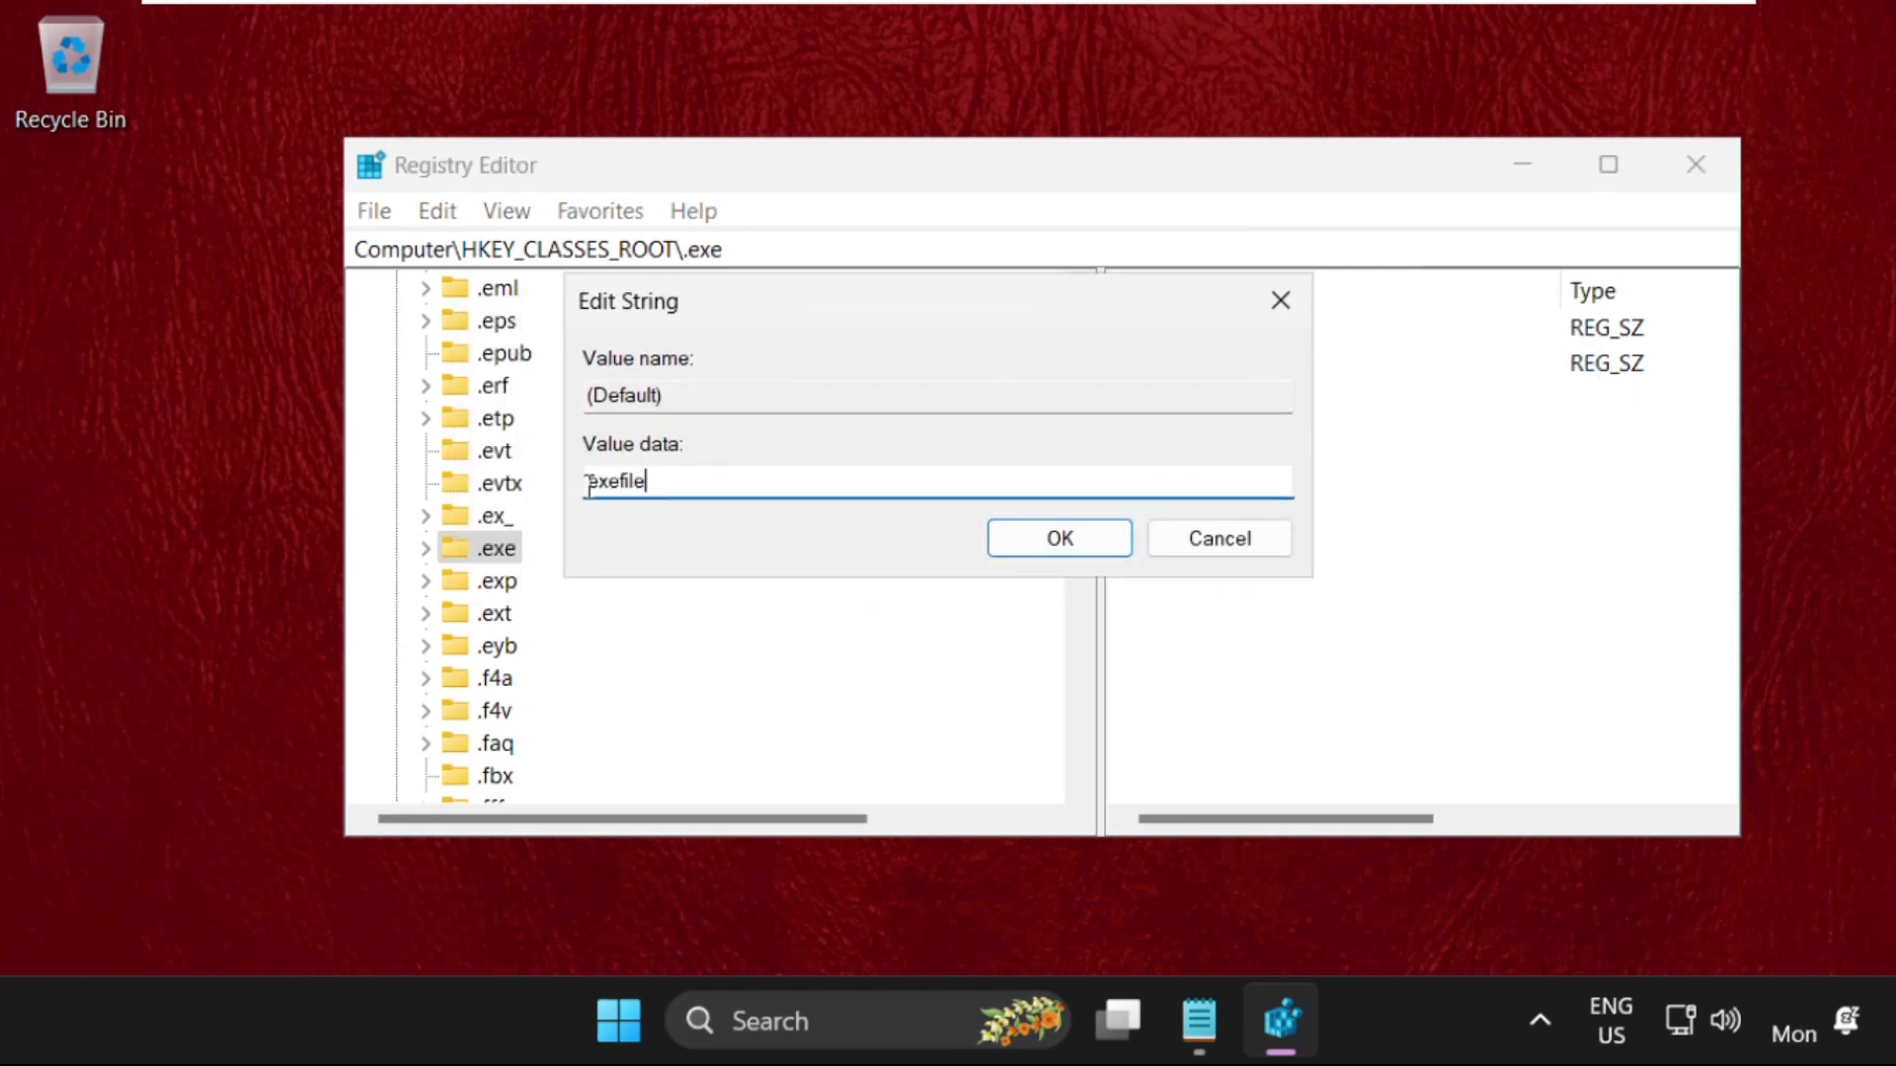
{"action": "double_click", "coordinate": [647, 480]}
{"action": "left_click", "coordinate": [659, 480]}
{"action": "left_click", "coordinate": [1058, 537]}
Step: Select the exefile key and open its (Default) value showing "%1" %*
{"action": "scroll", "coordinate": [451, 604], "scroll_direction": "down", "scroll_amount": 5}
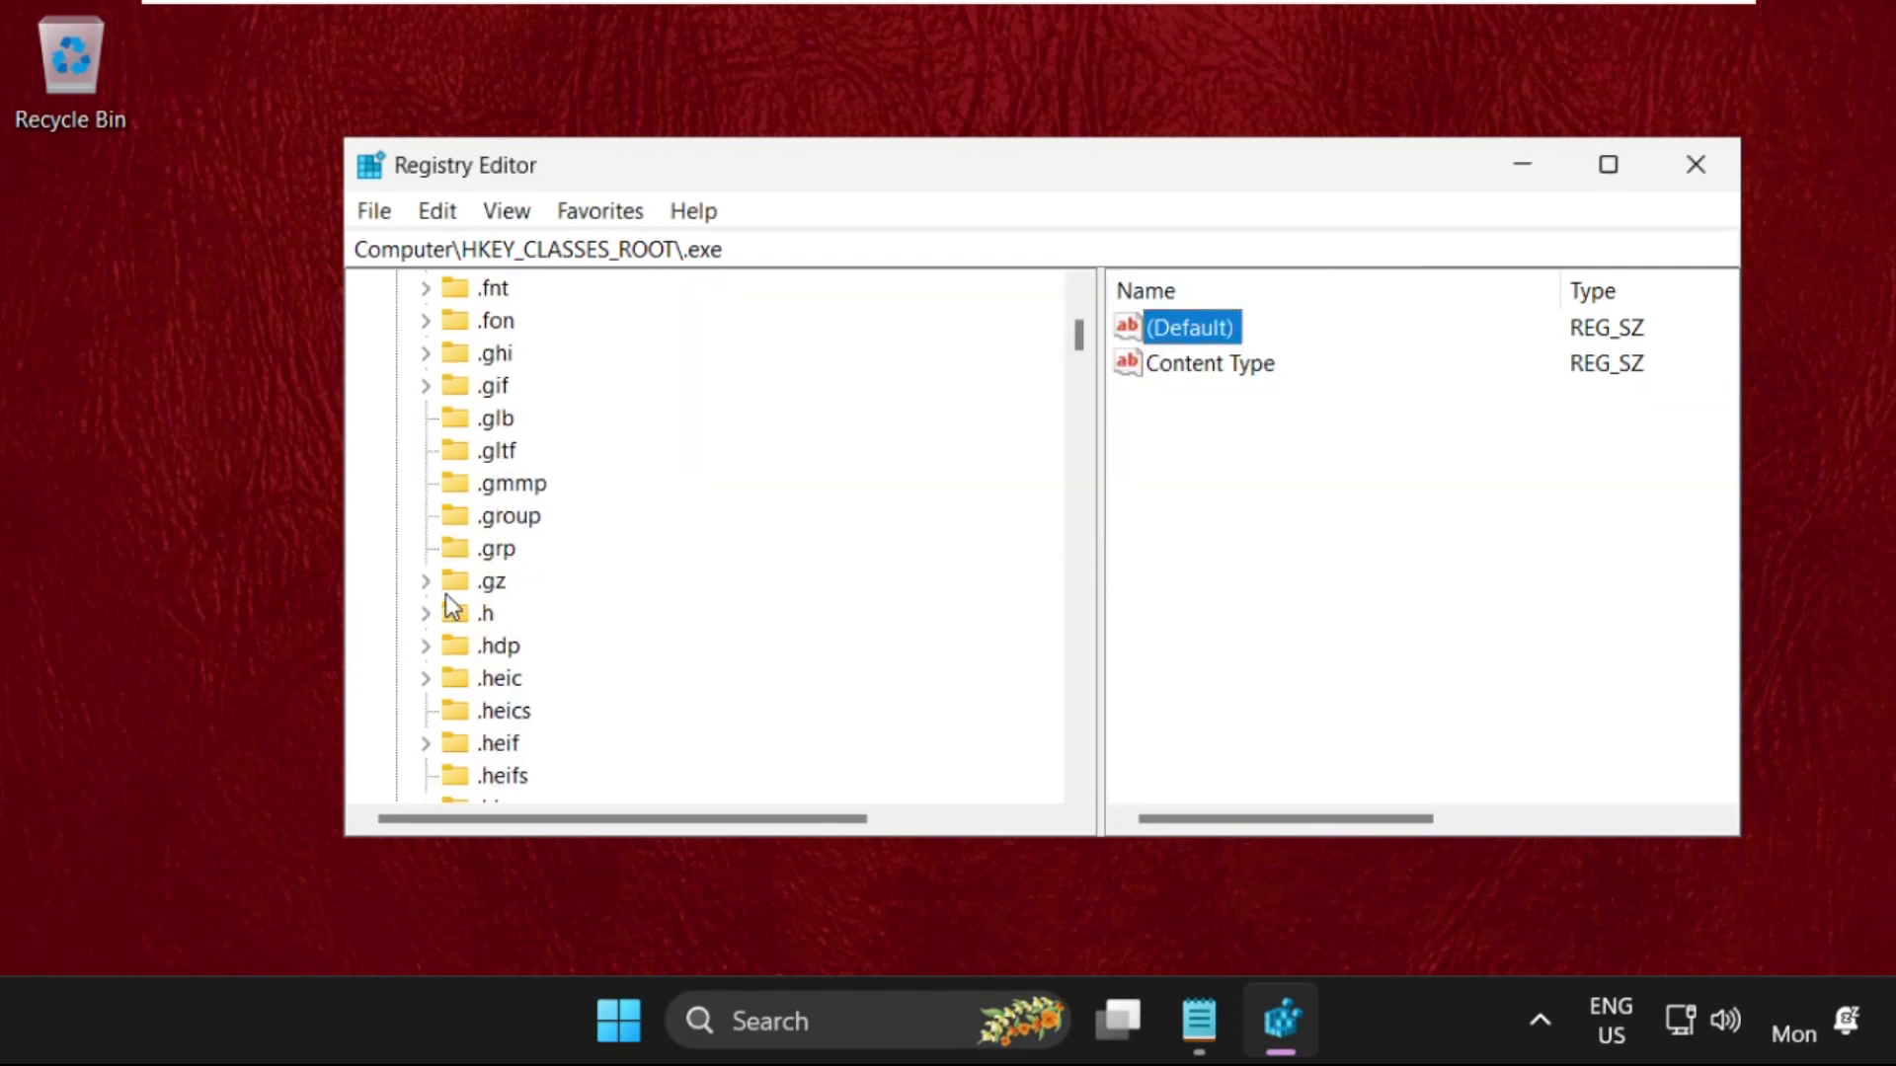
{"action": "left_click", "coordinate": [521, 580]}
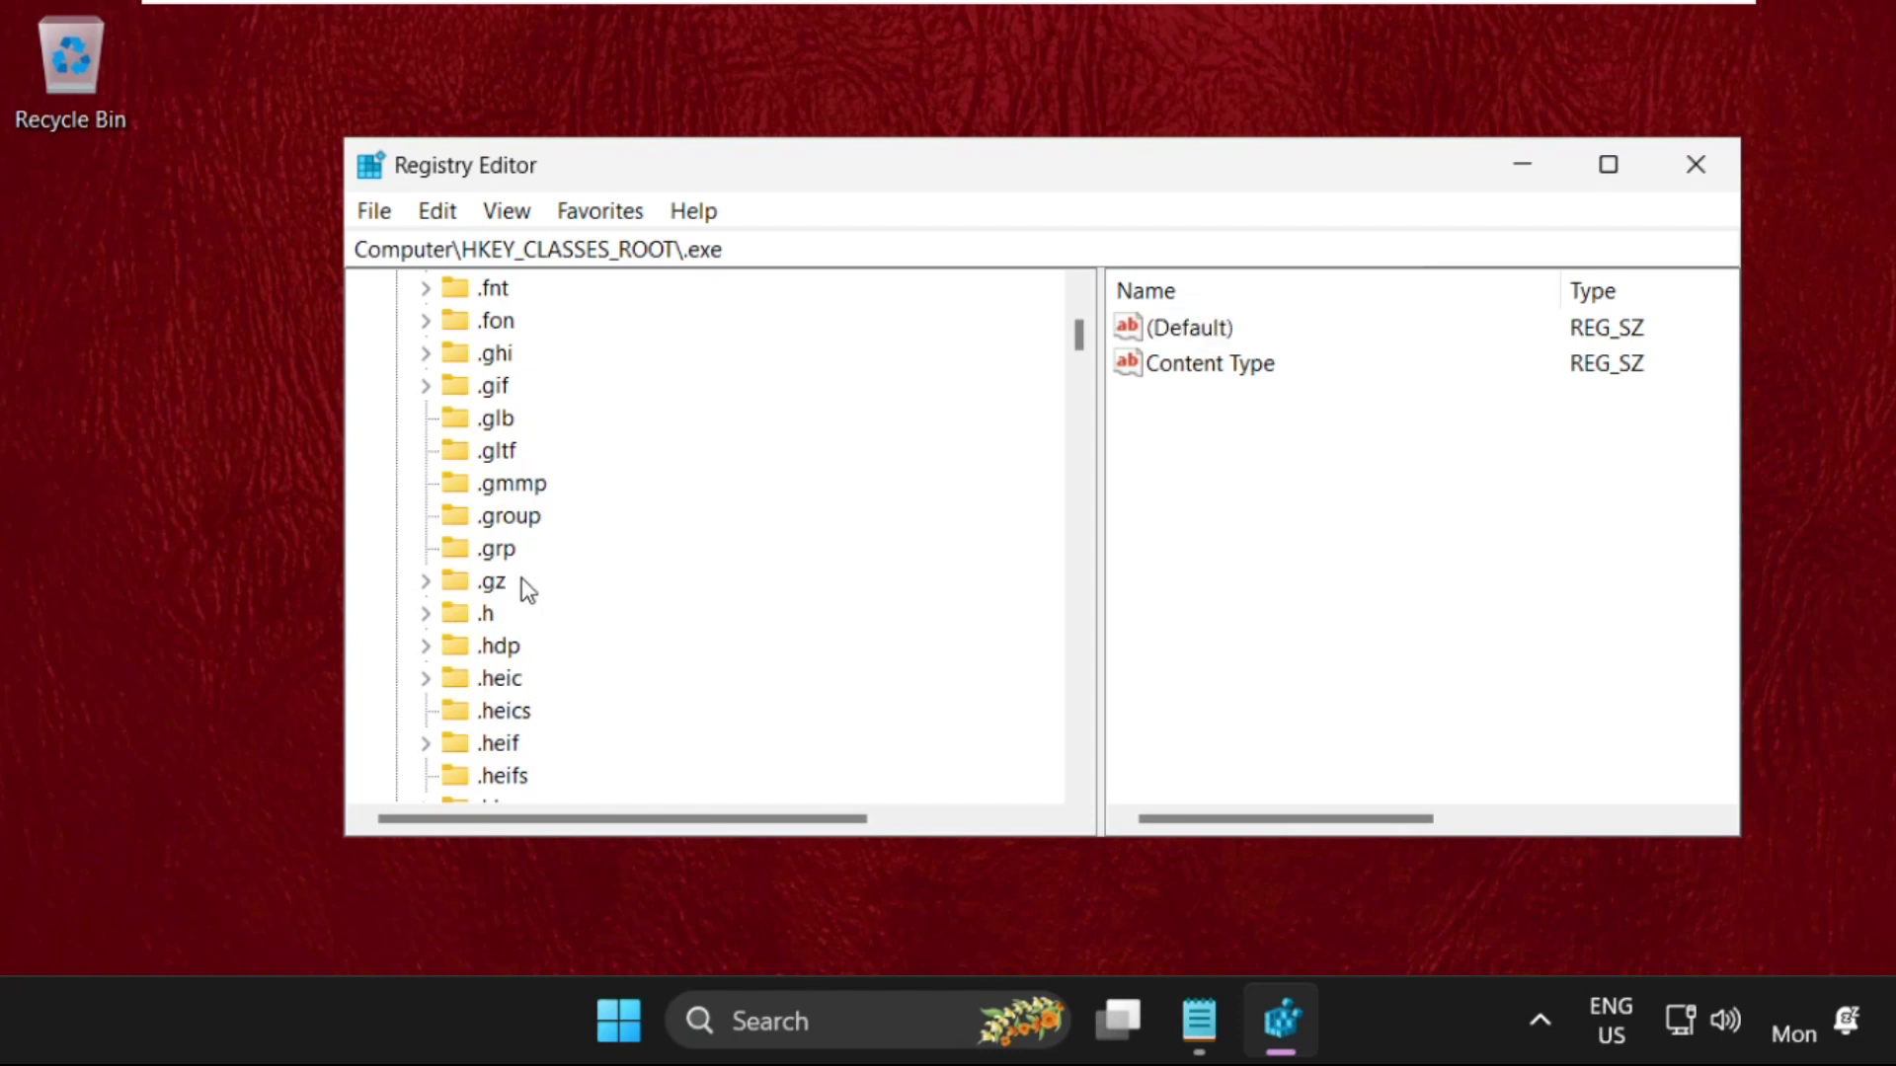
{"action": "key", "text": "e"}
{"action": "key", "text": "e"}
{"action": "key", "text": "e"}
{"action": "key", "text": "e"}
{"action": "key", "text": "e"}
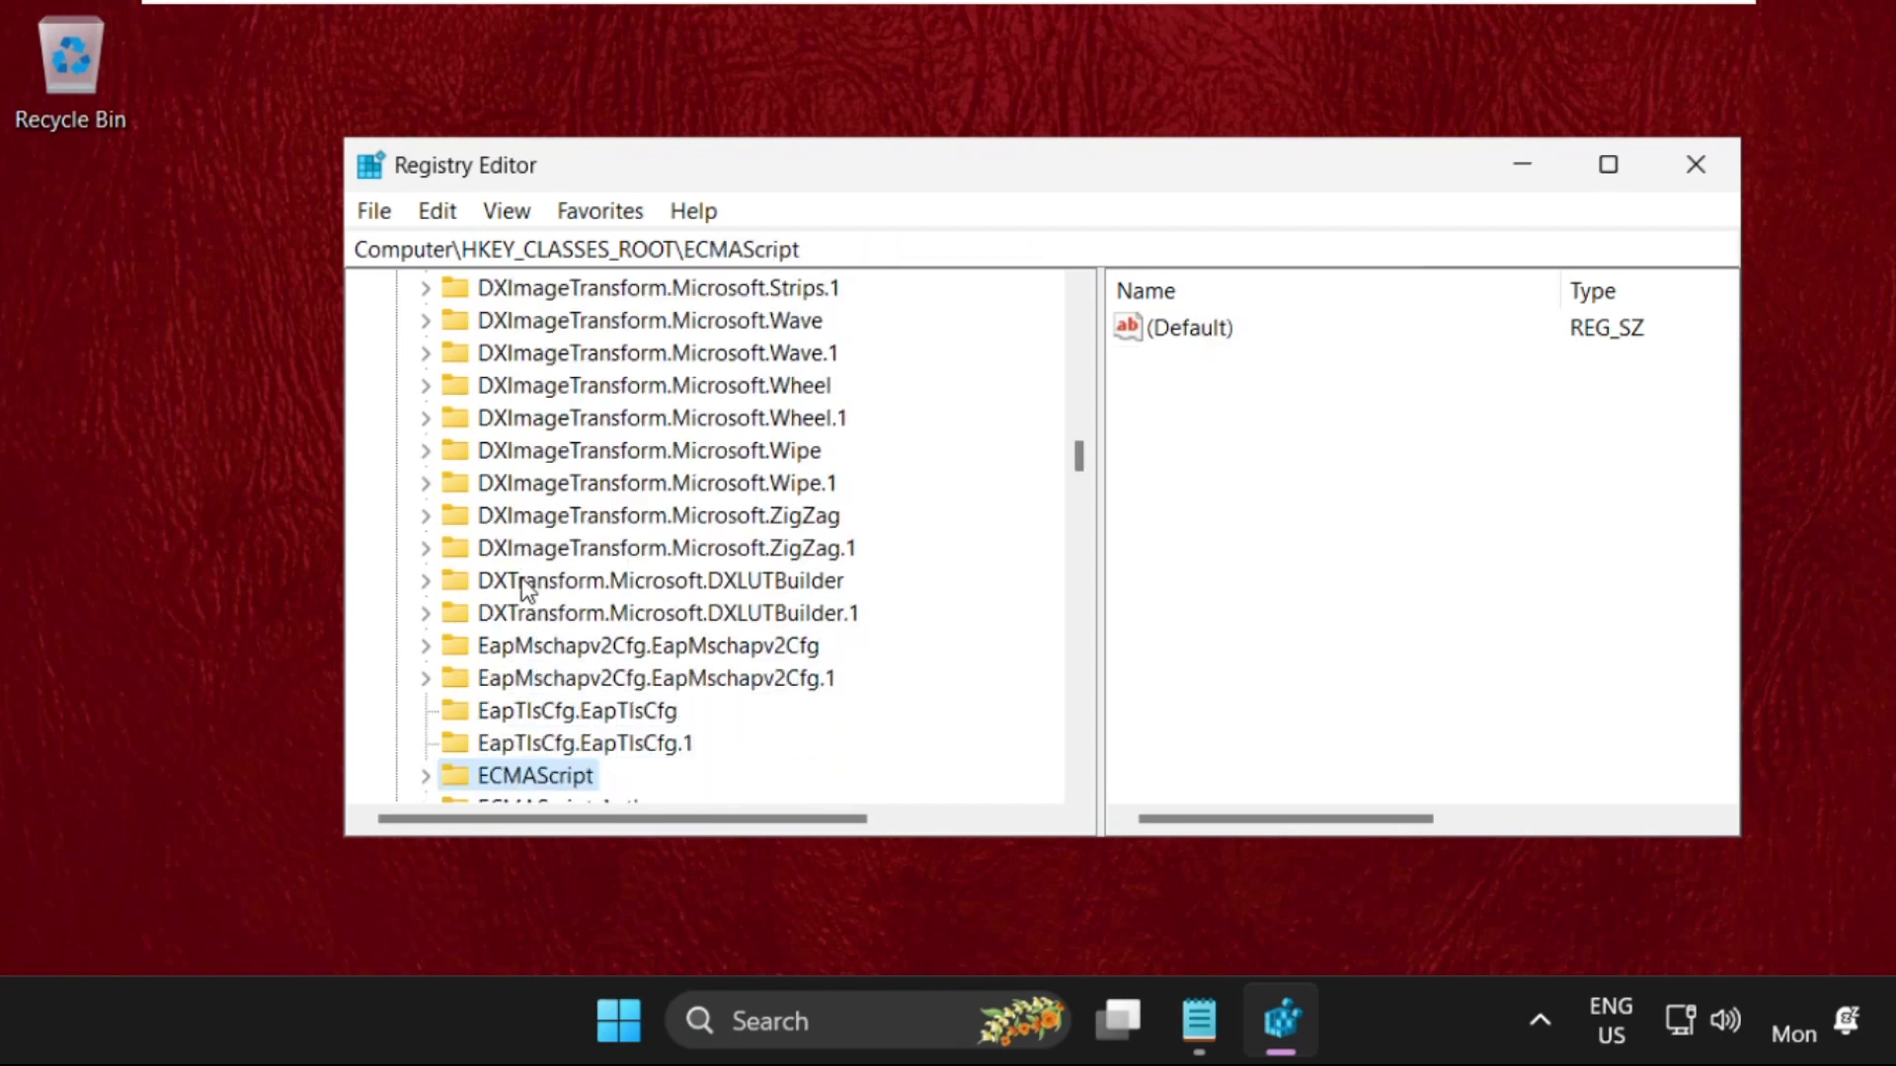
{"action": "scroll", "coordinate": [711, 602], "scroll_direction": "down", "scroll_amount": 5}
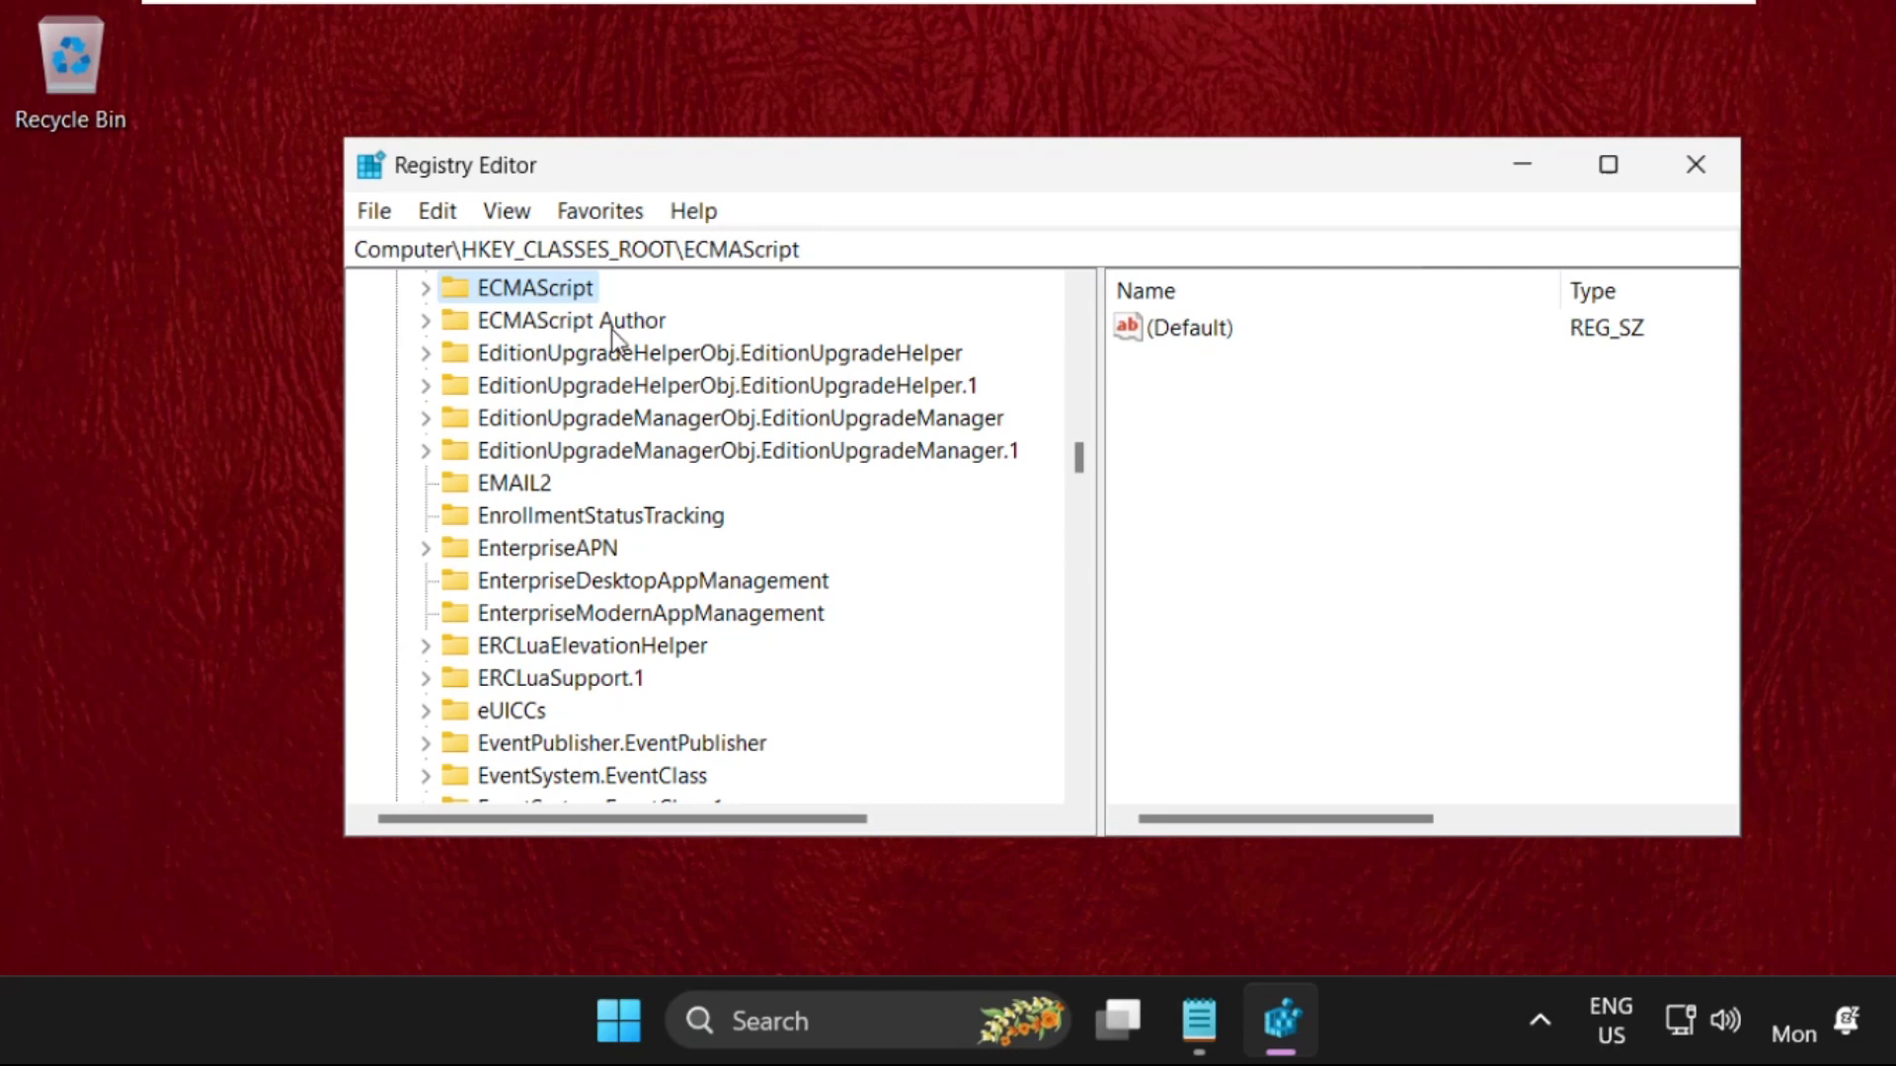
{"action": "scroll", "coordinate": [637, 523], "scroll_direction": "down", "scroll_amount": 6}
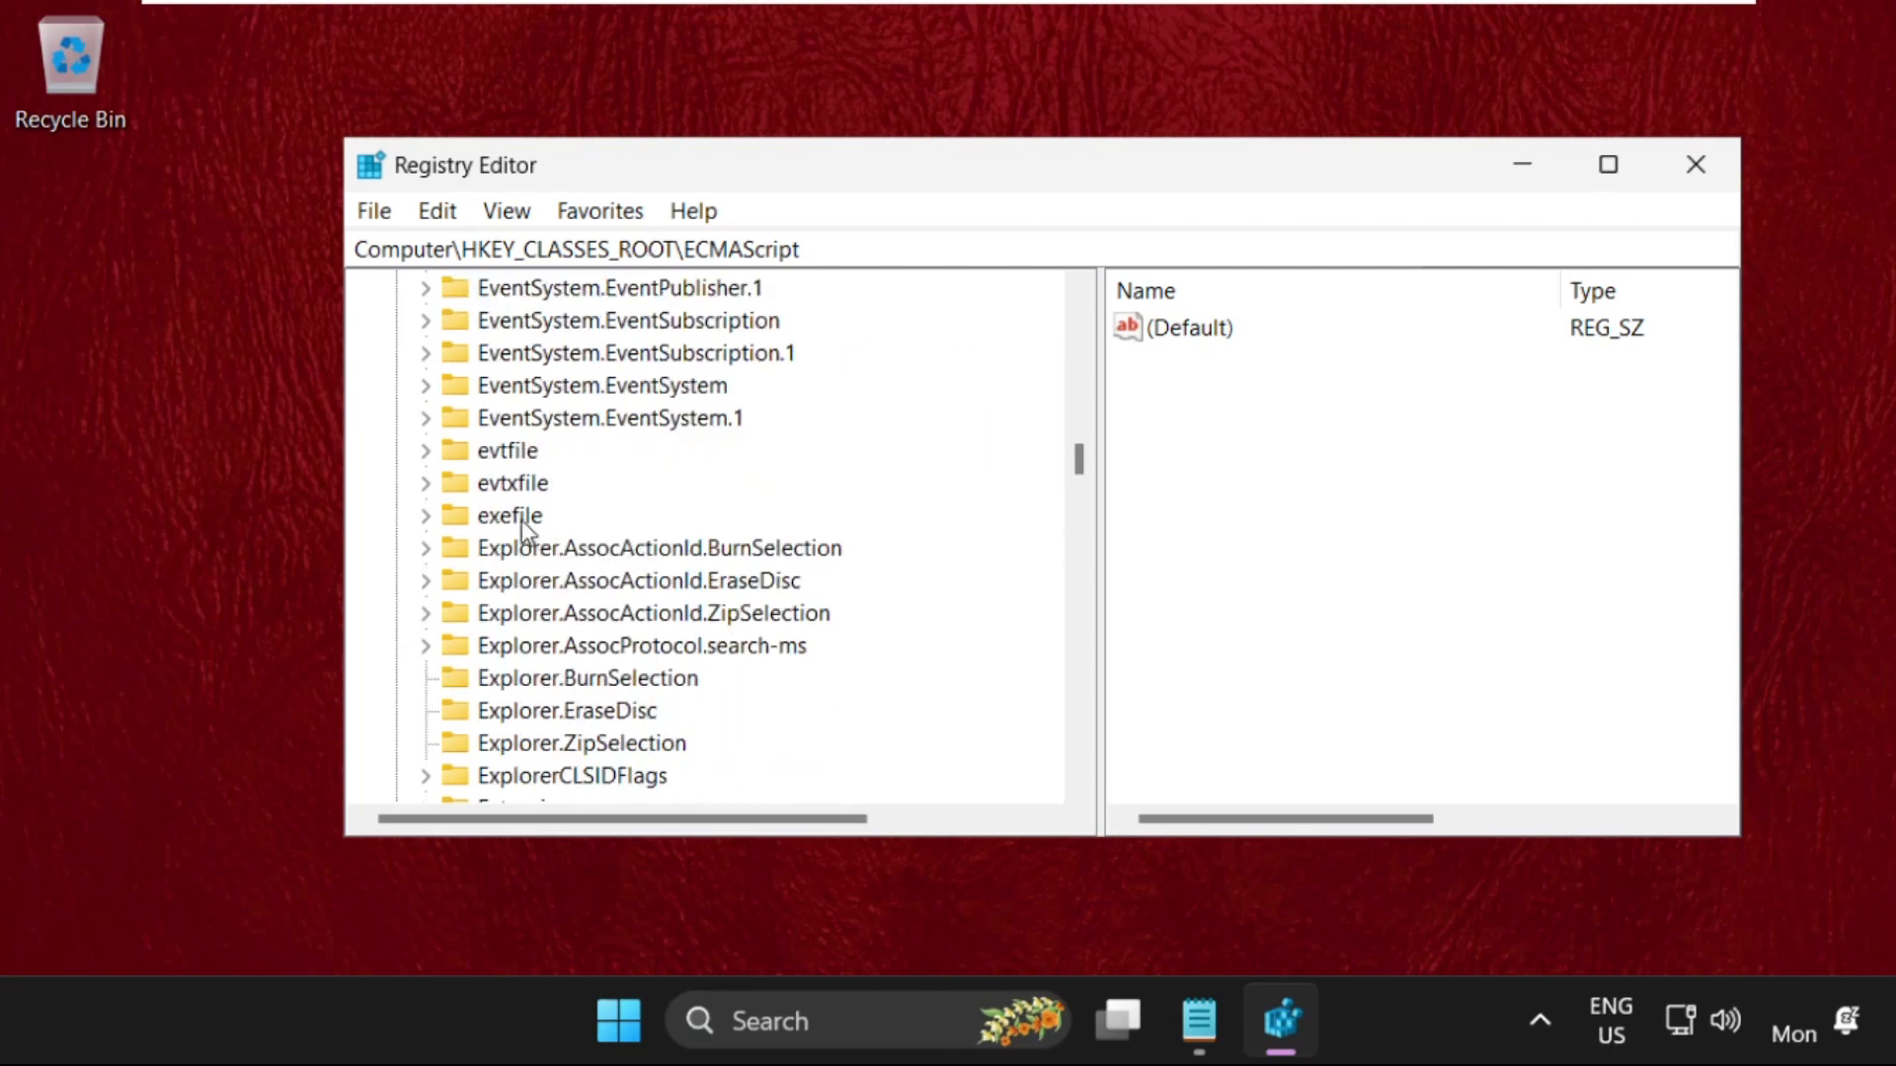
{"action": "left_click", "coordinate": [501, 519]}
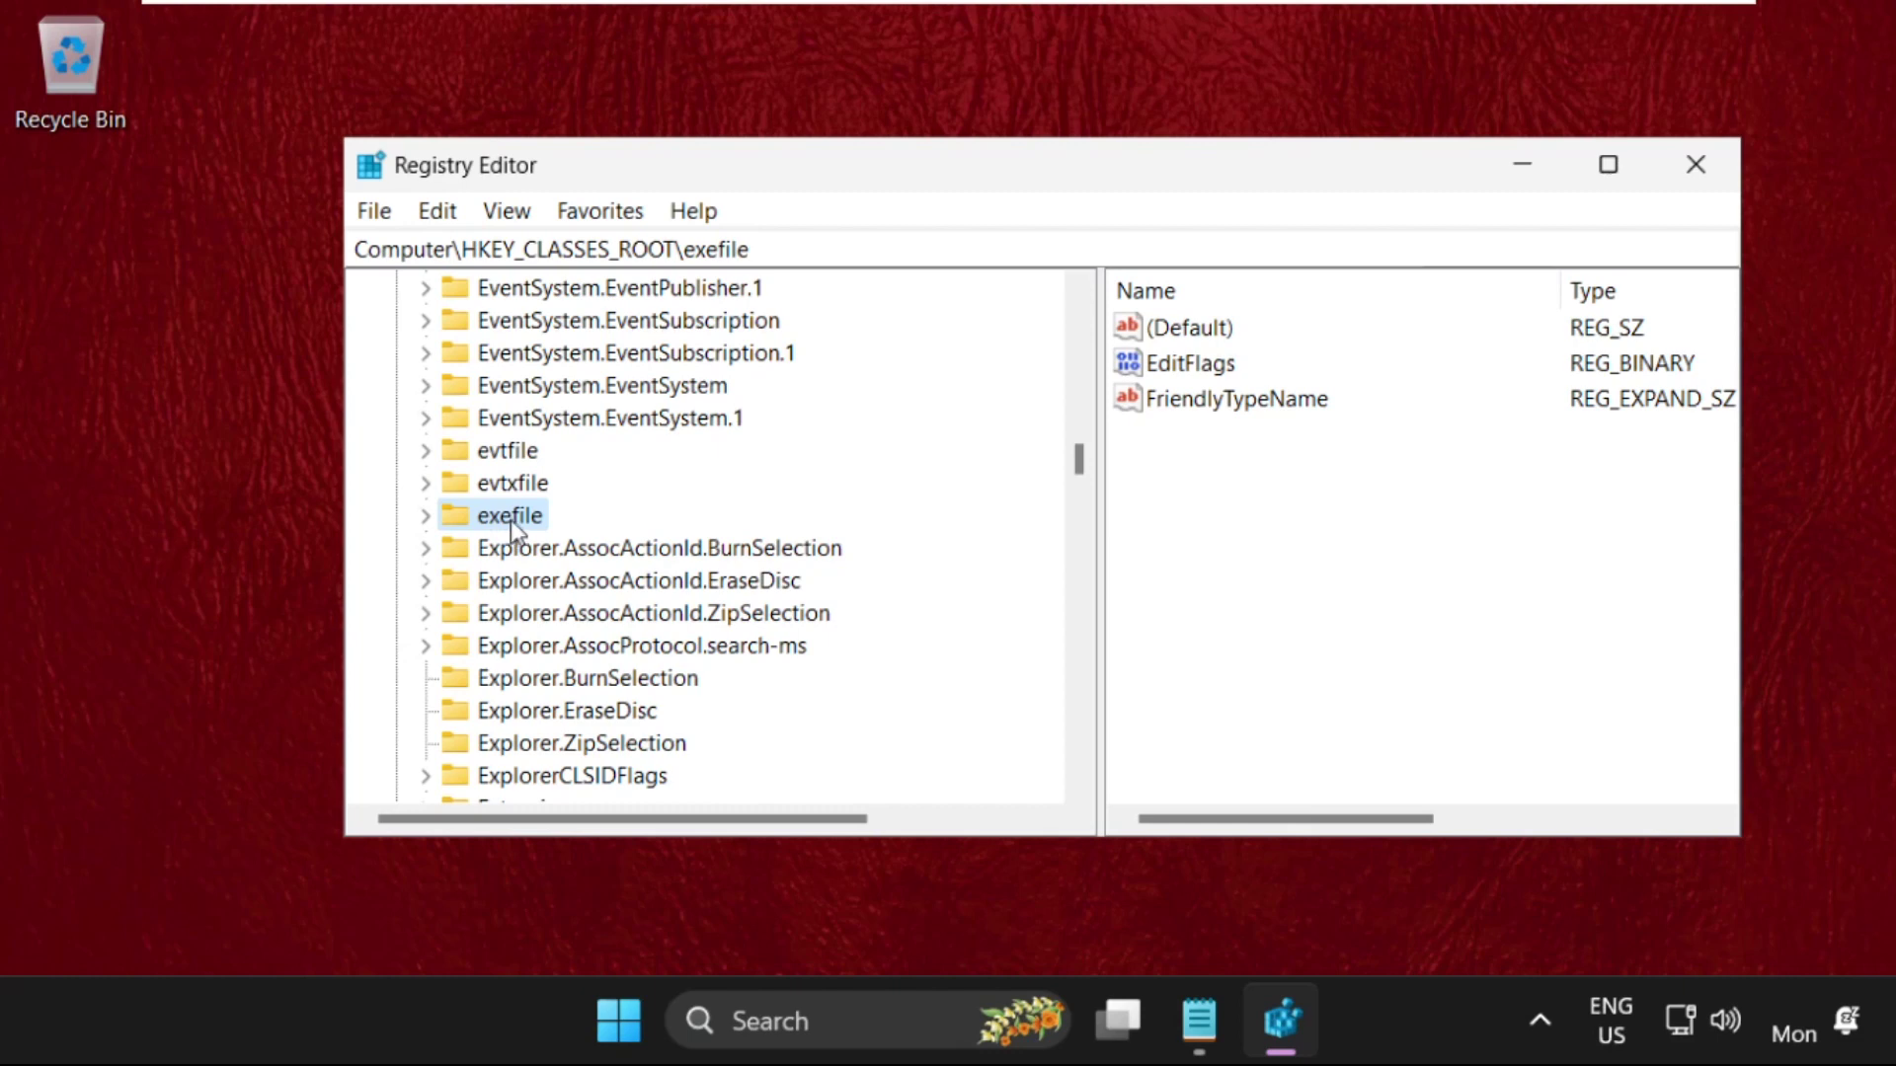
{"action": "left_click", "coordinate": [1210, 333]}
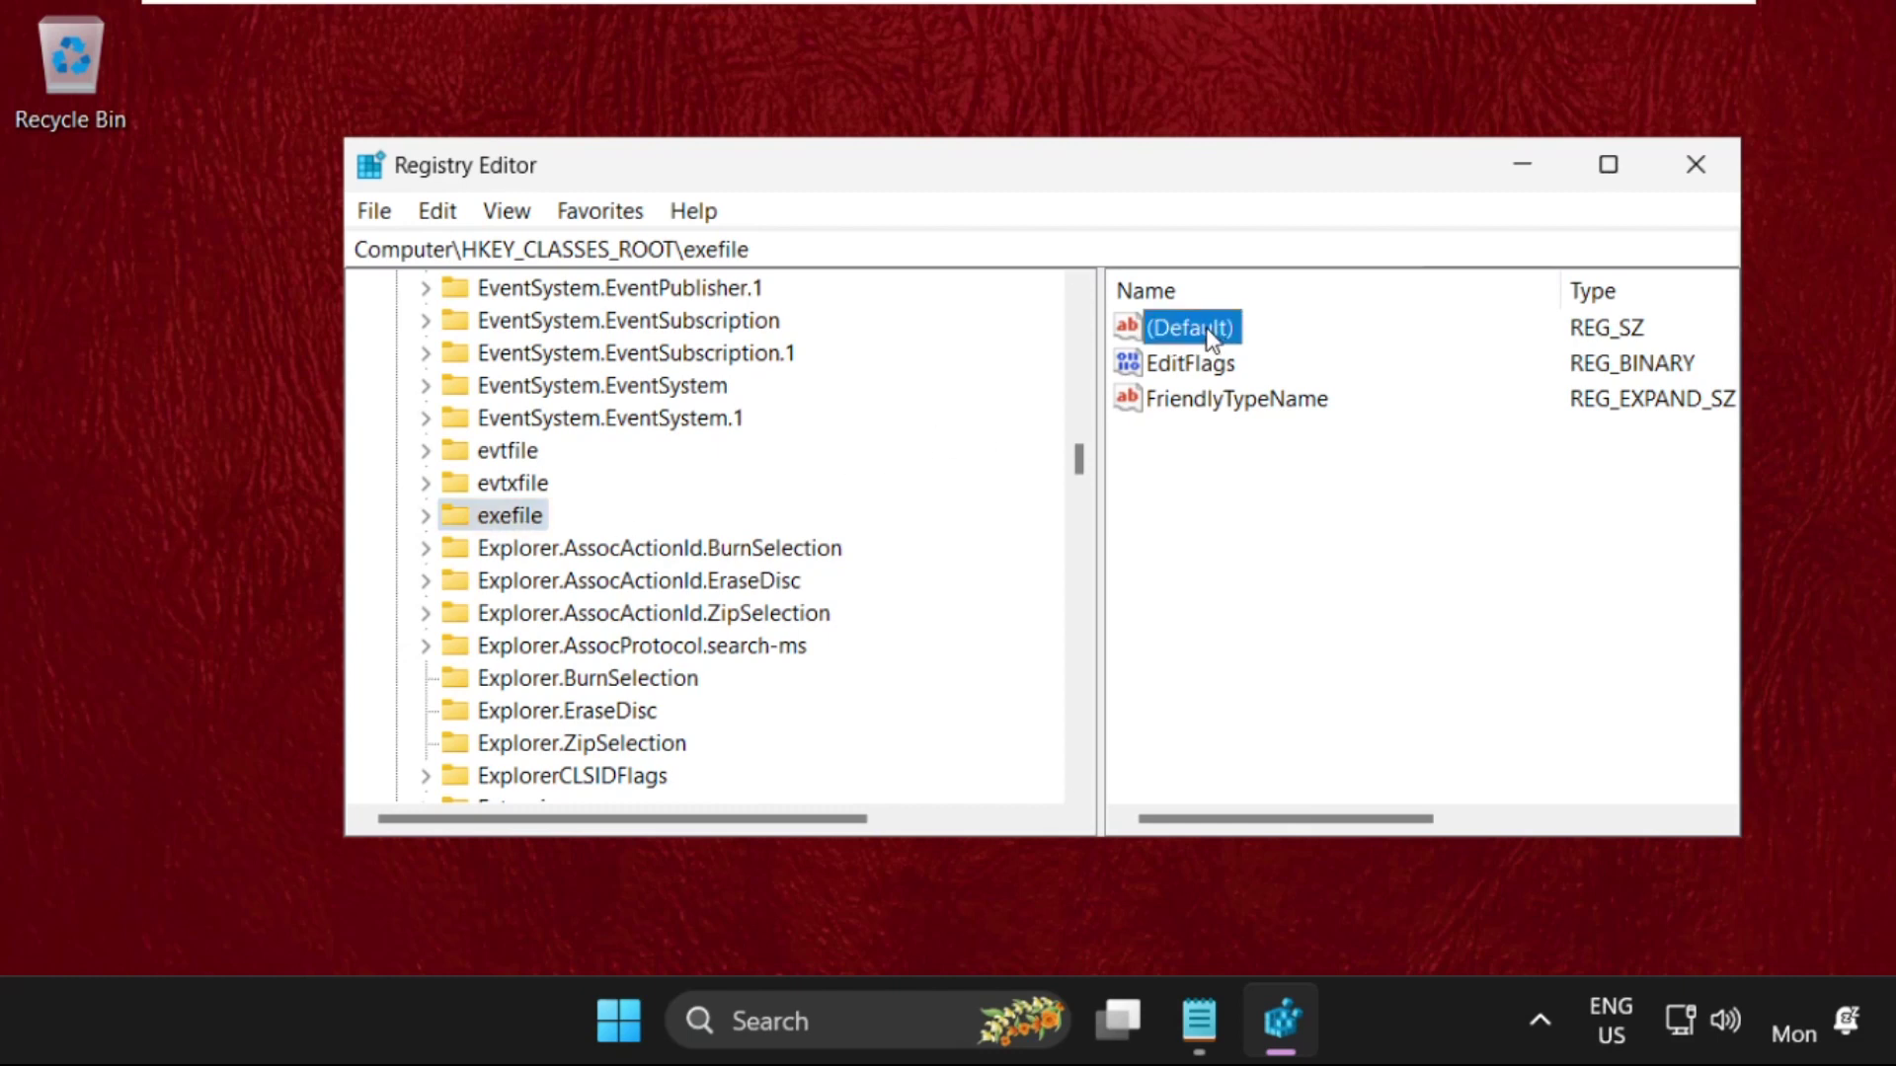
{"action": "right_click", "coordinate": [1217, 332]}
{"action": "left_click", "coordinate": [1323, 351]}
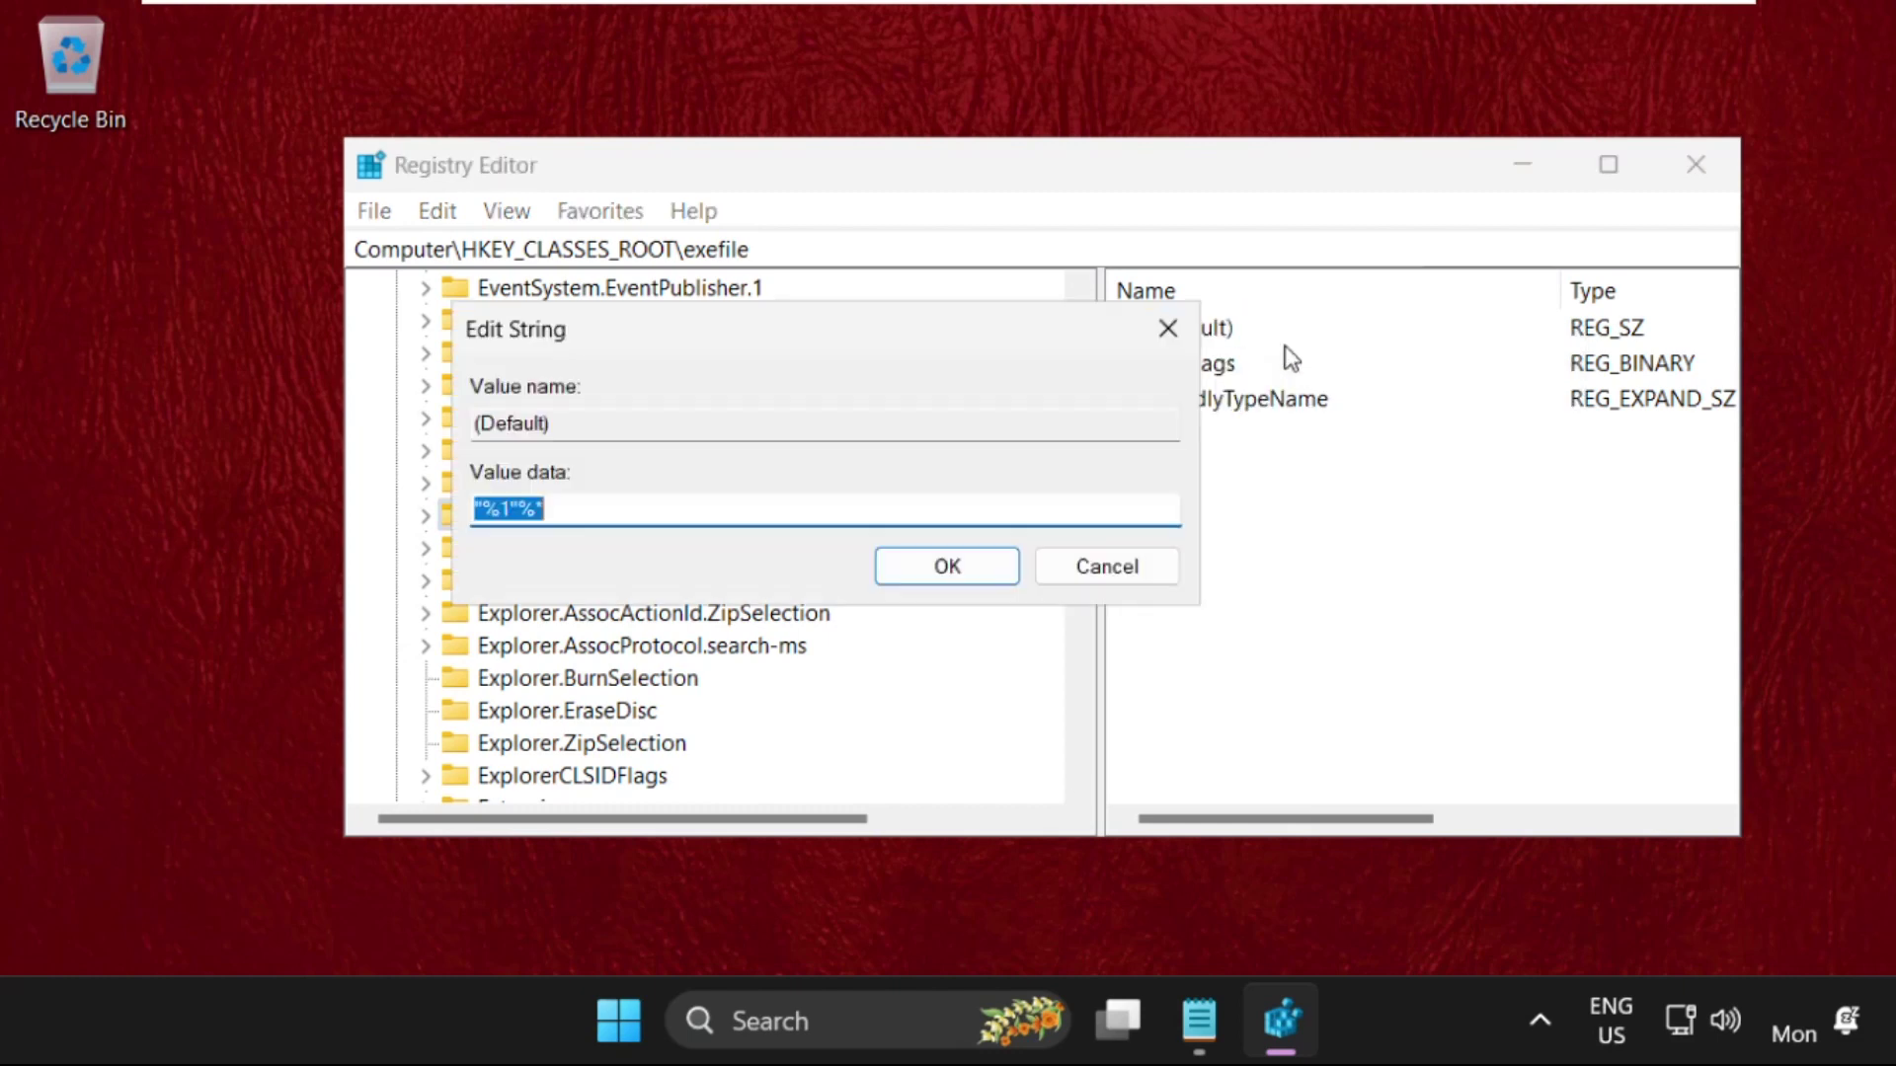
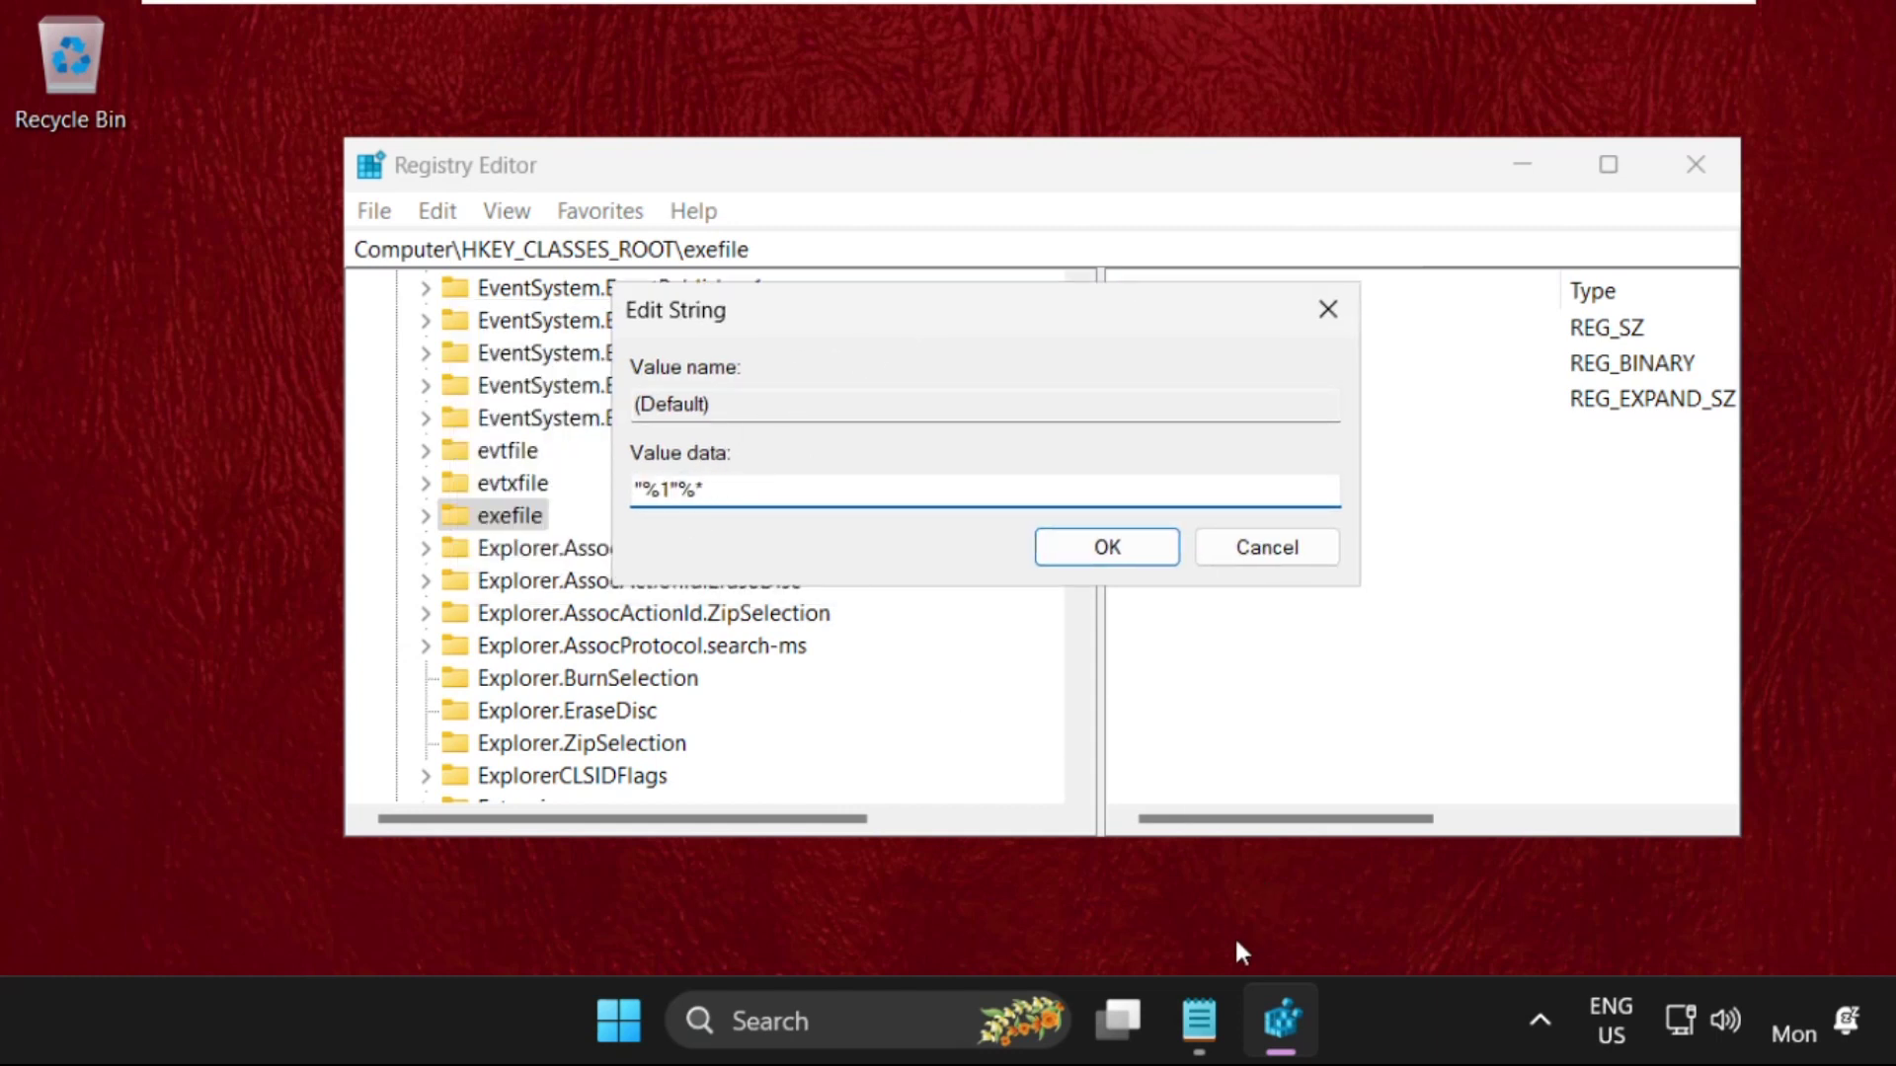
Step: Bring the Notepad window showing "%1"%* in front of the exefile (Default) value editor
{"action": "left_click", "coordinate": [1214, 1030]}
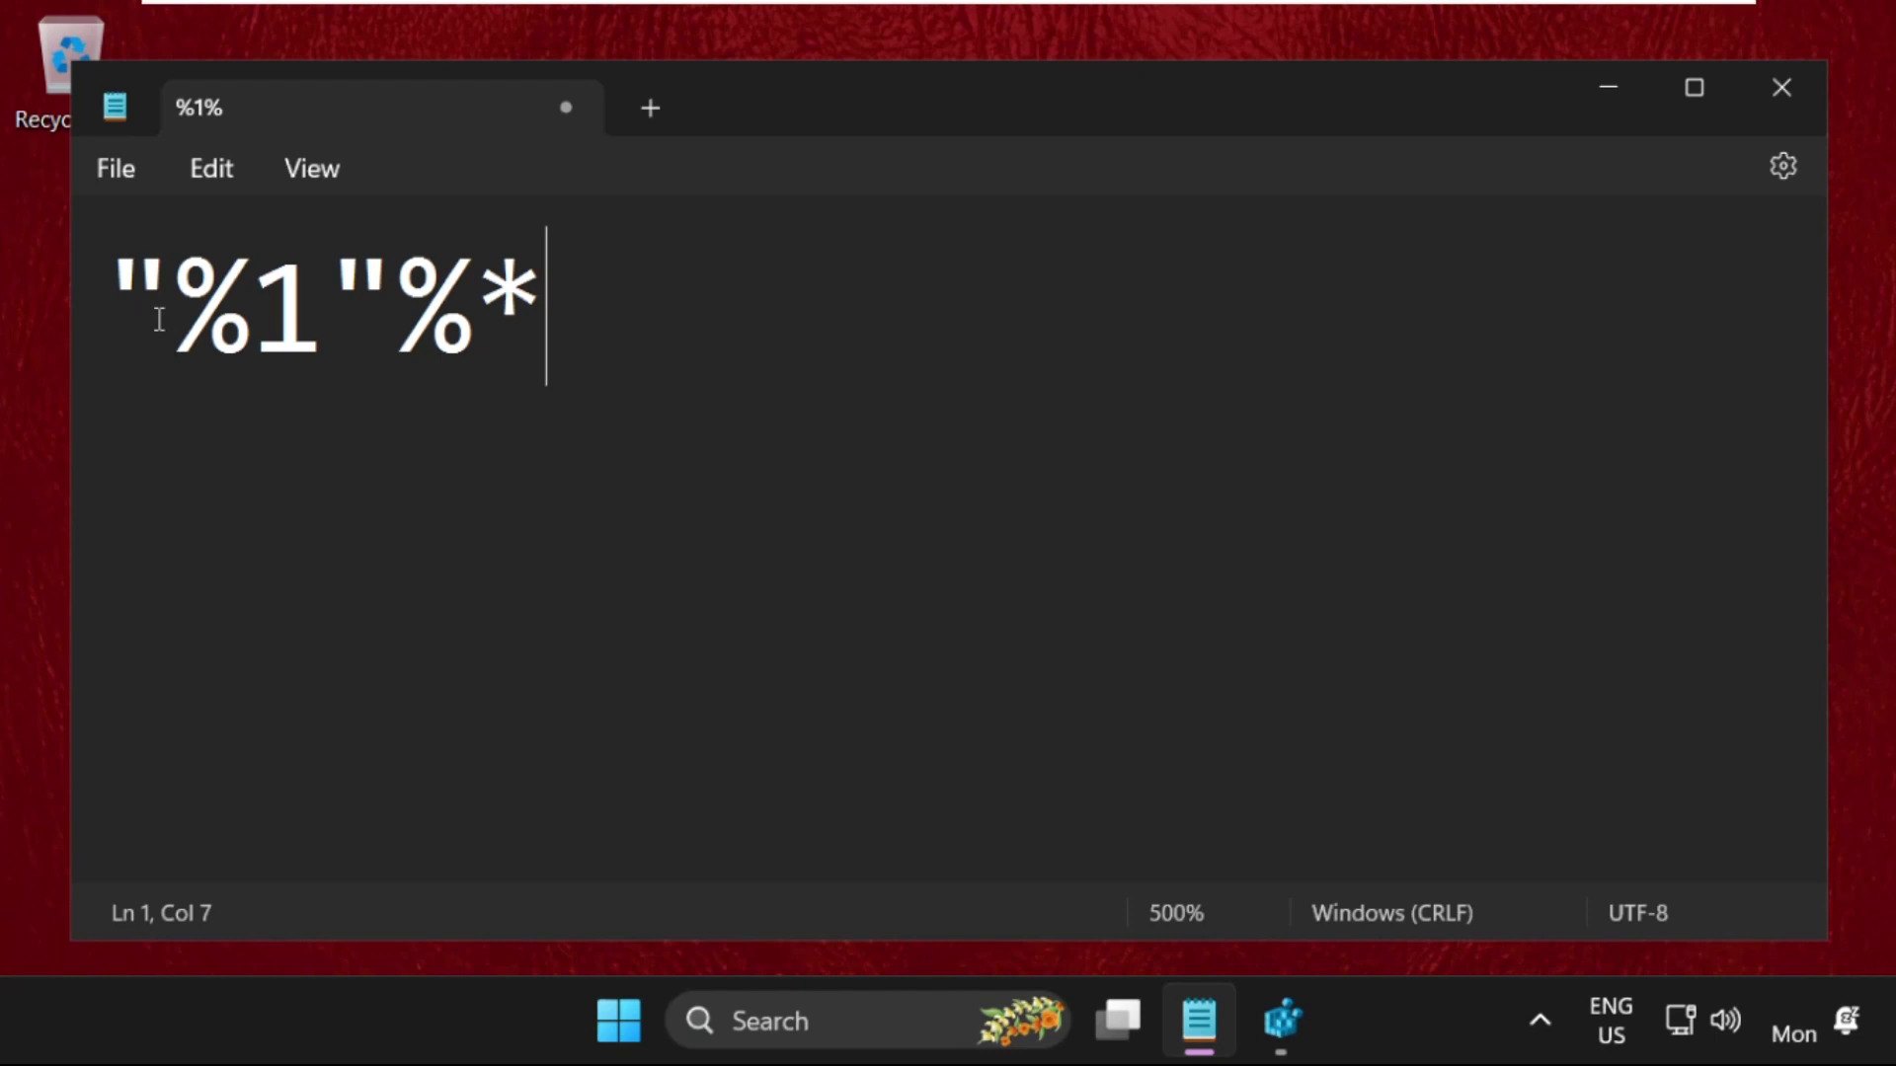
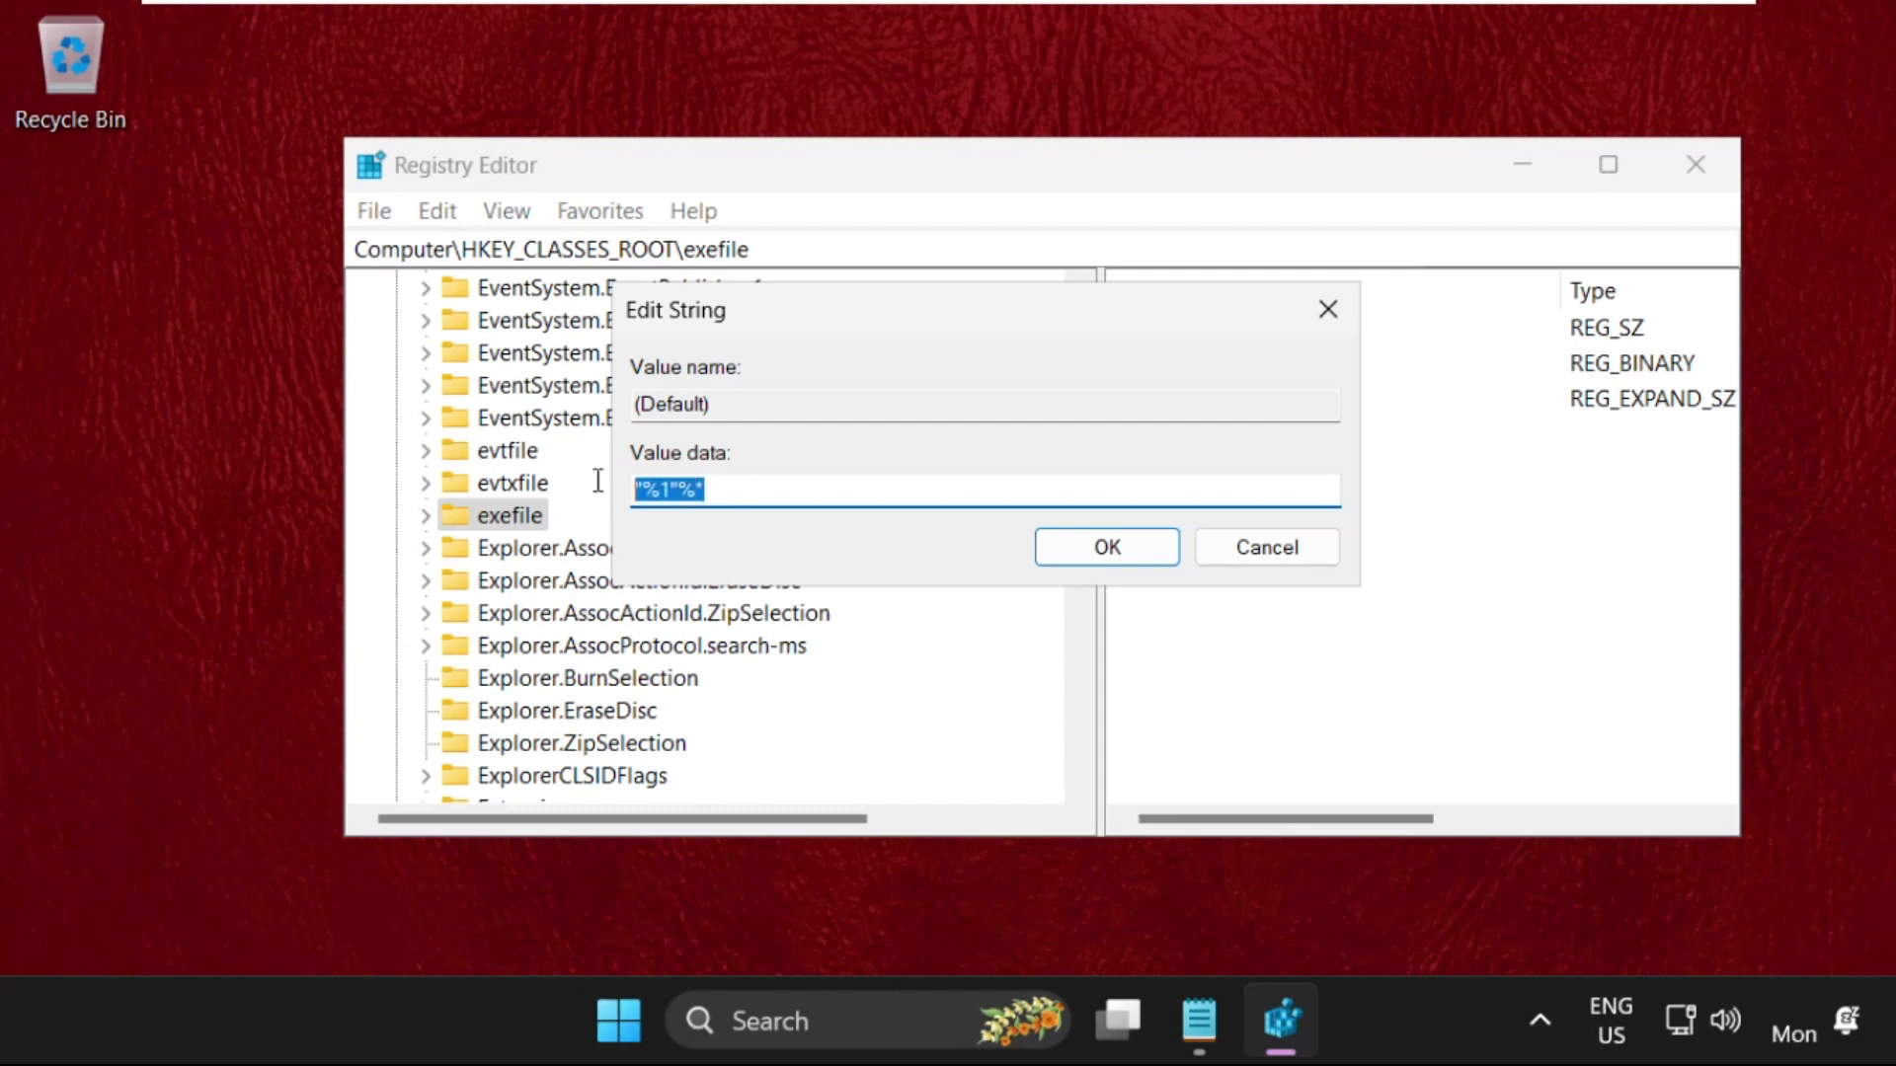
Step: Save "%1" %* as the exefile key's (Default) value data
{"action": "left_click", "coordinate": [1146, 543]}
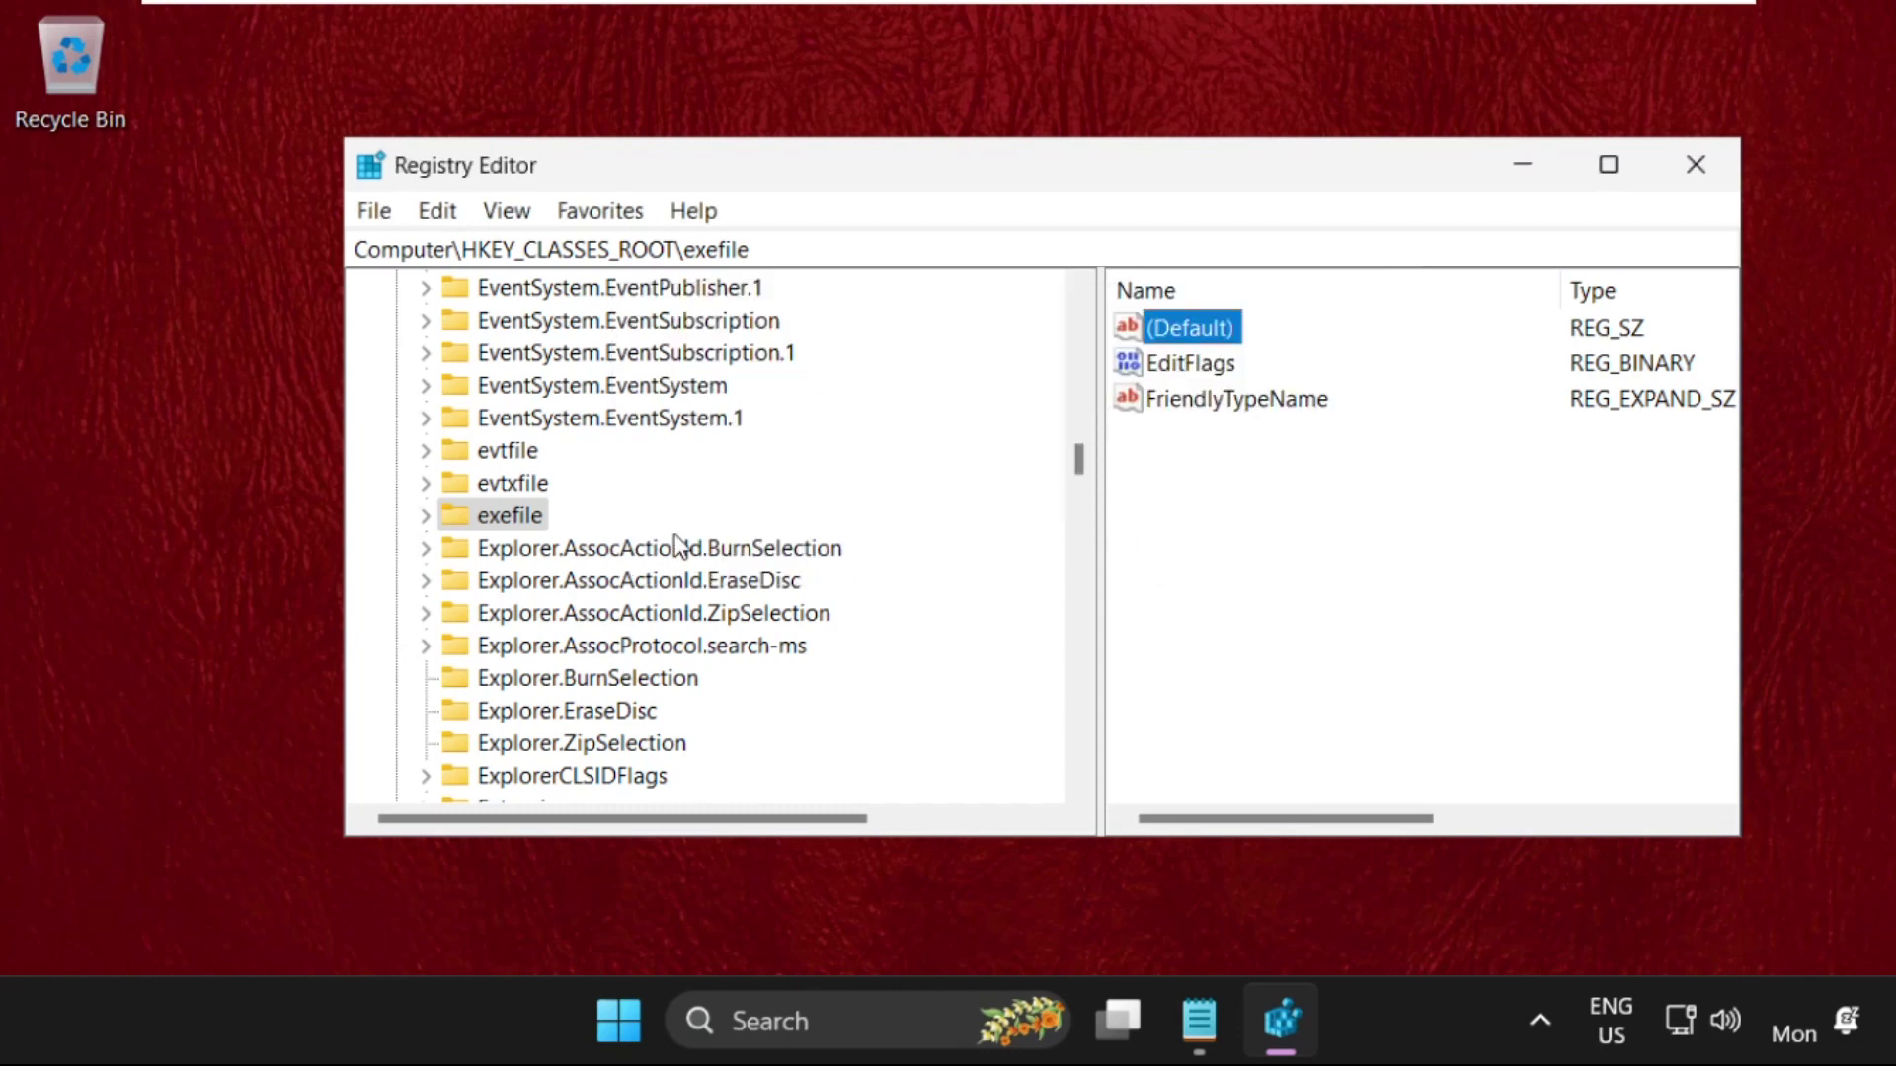
Step: Go to exefile\shell\open and open its (Default) value's data for editing
{"action": "left_click", "coordinate": [427, 517]}
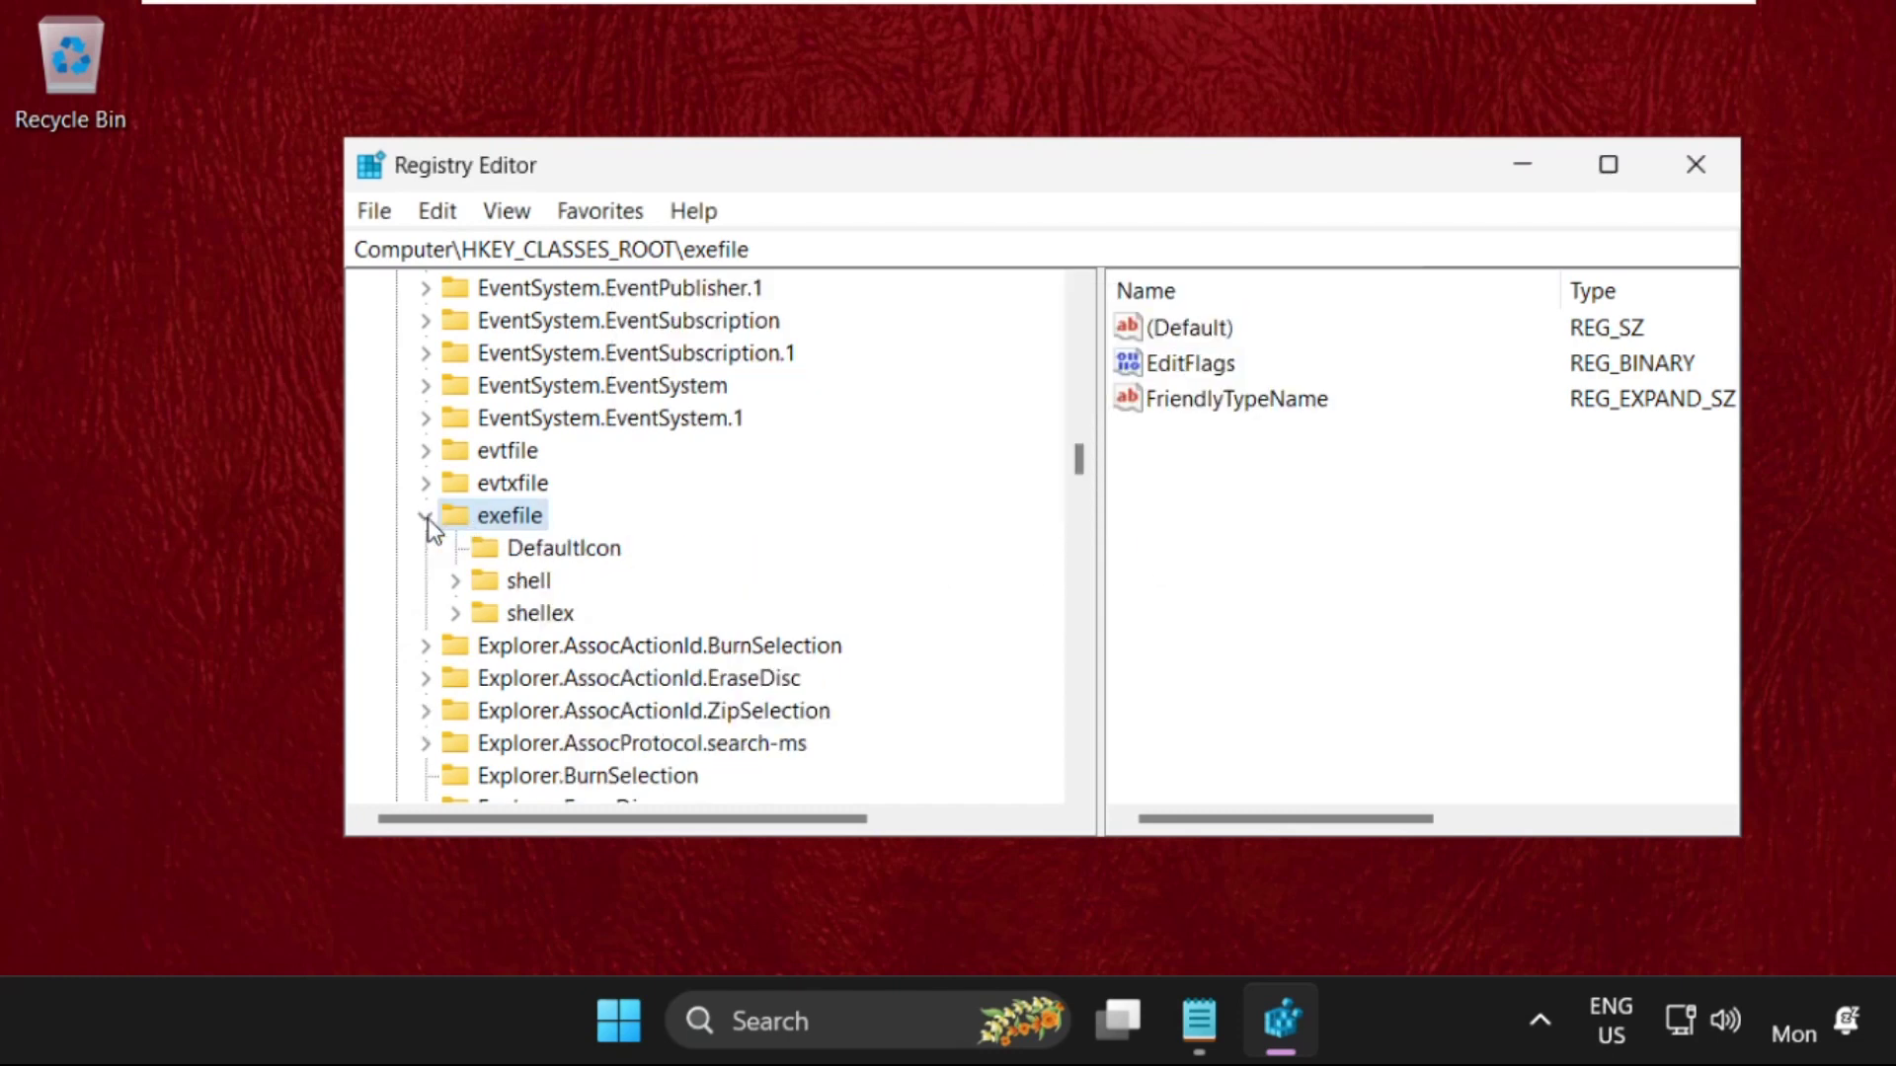
{"action": "left_click", "coordinate": [455, 582]}
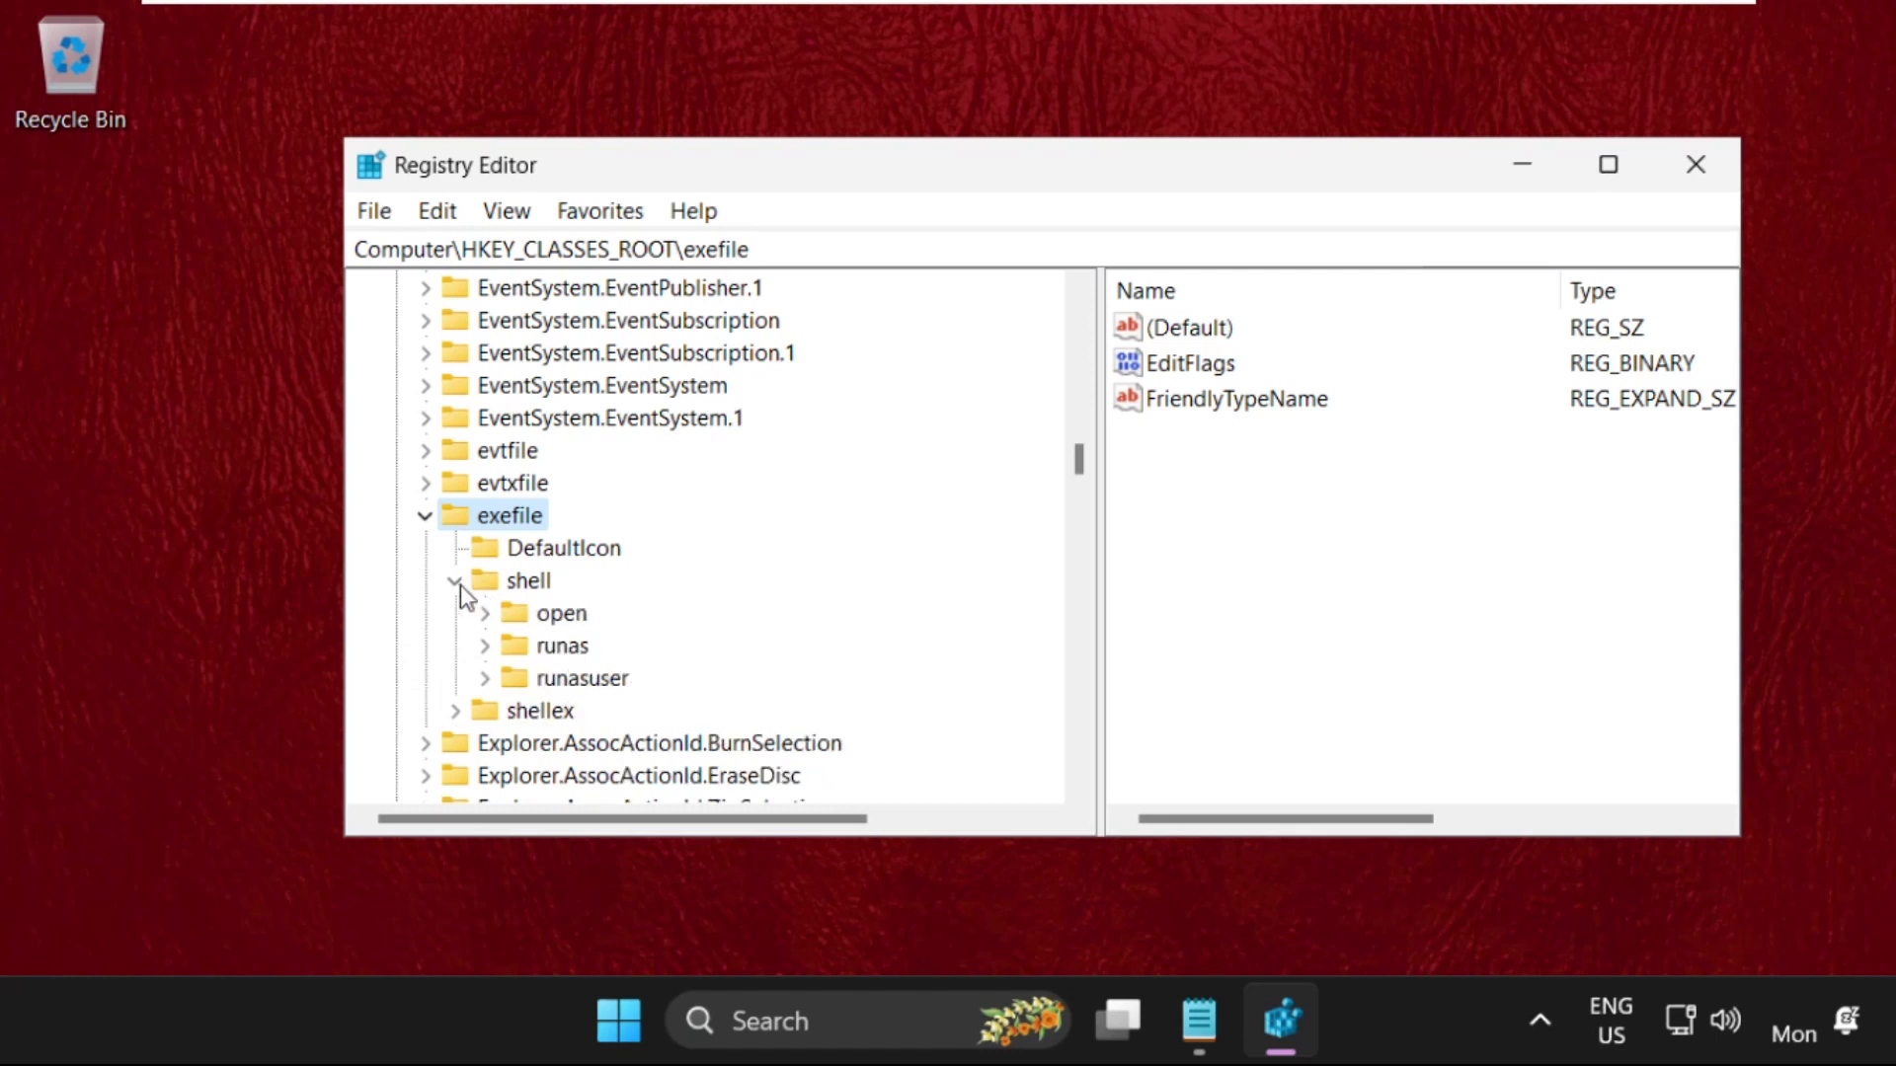
{"action": "left_click", "coordinate": [547, 616]}
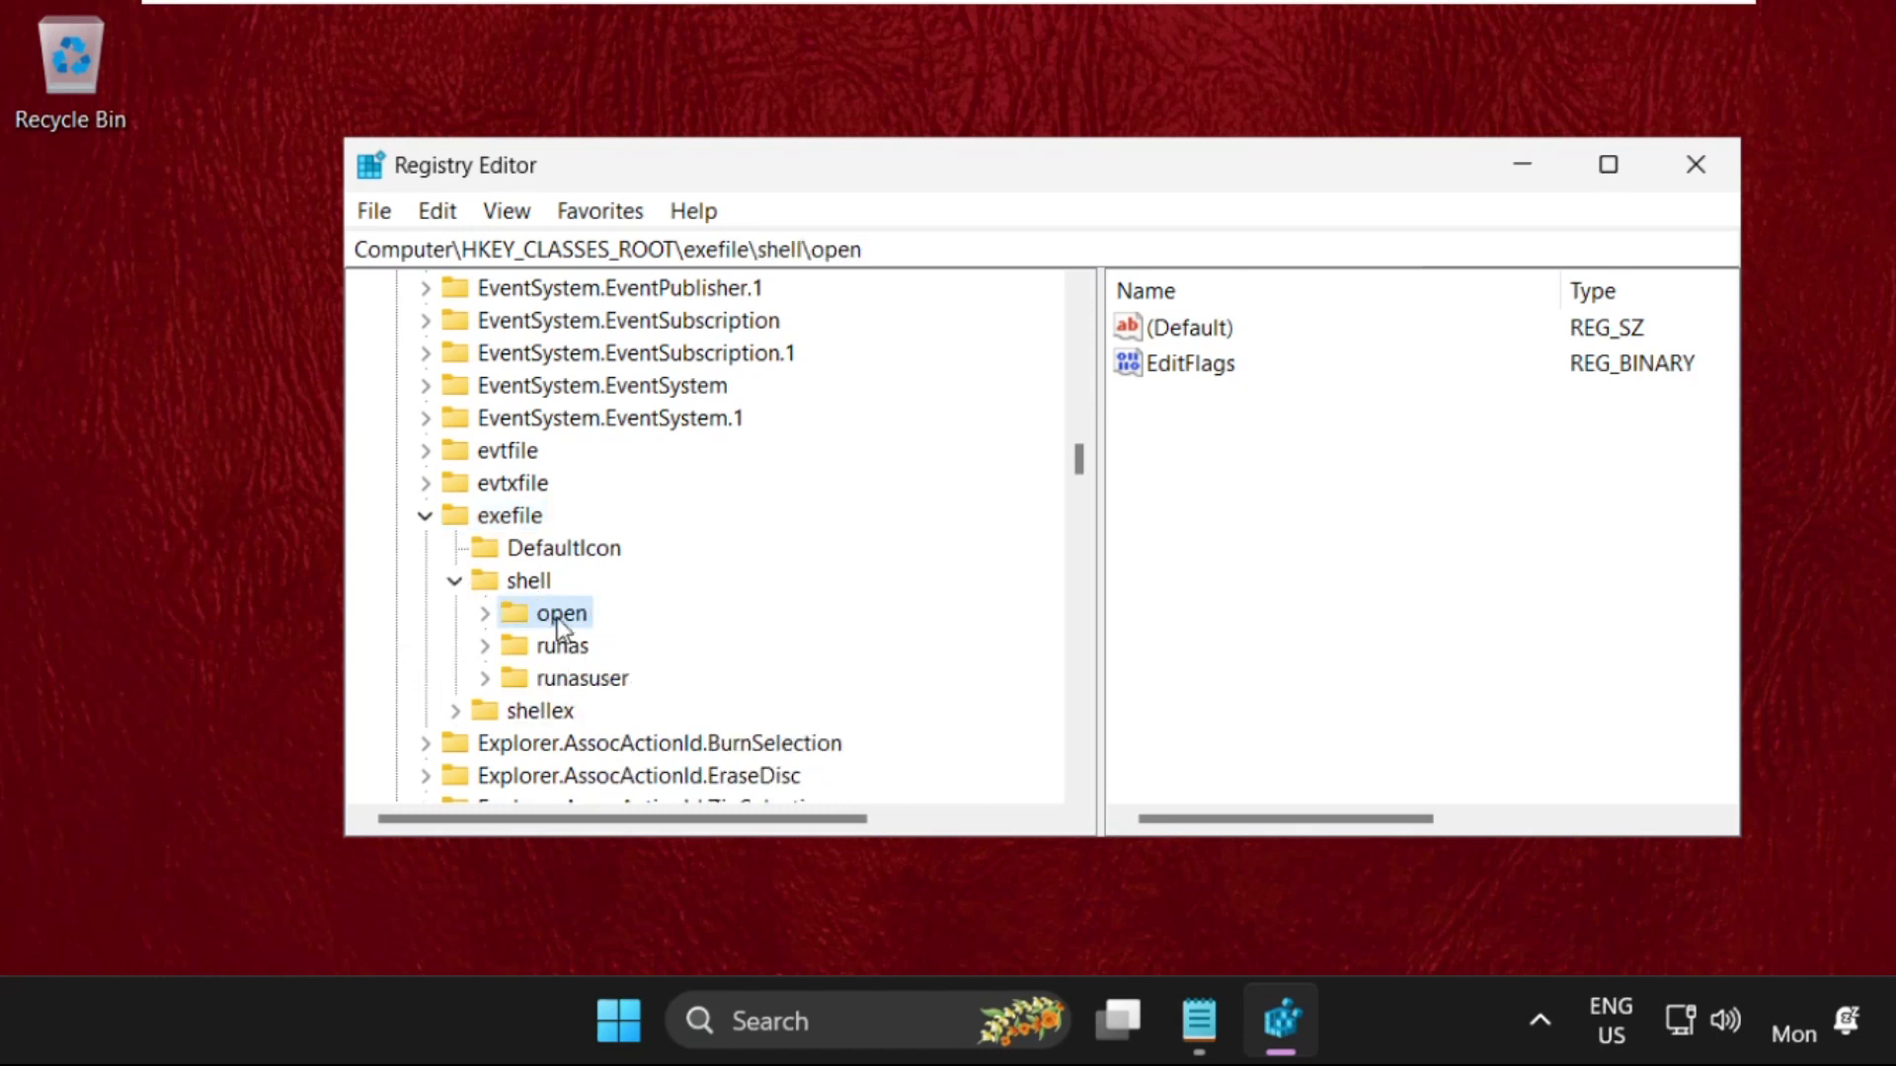
{"action": "right_click", "coordinate": [1201, 335]}
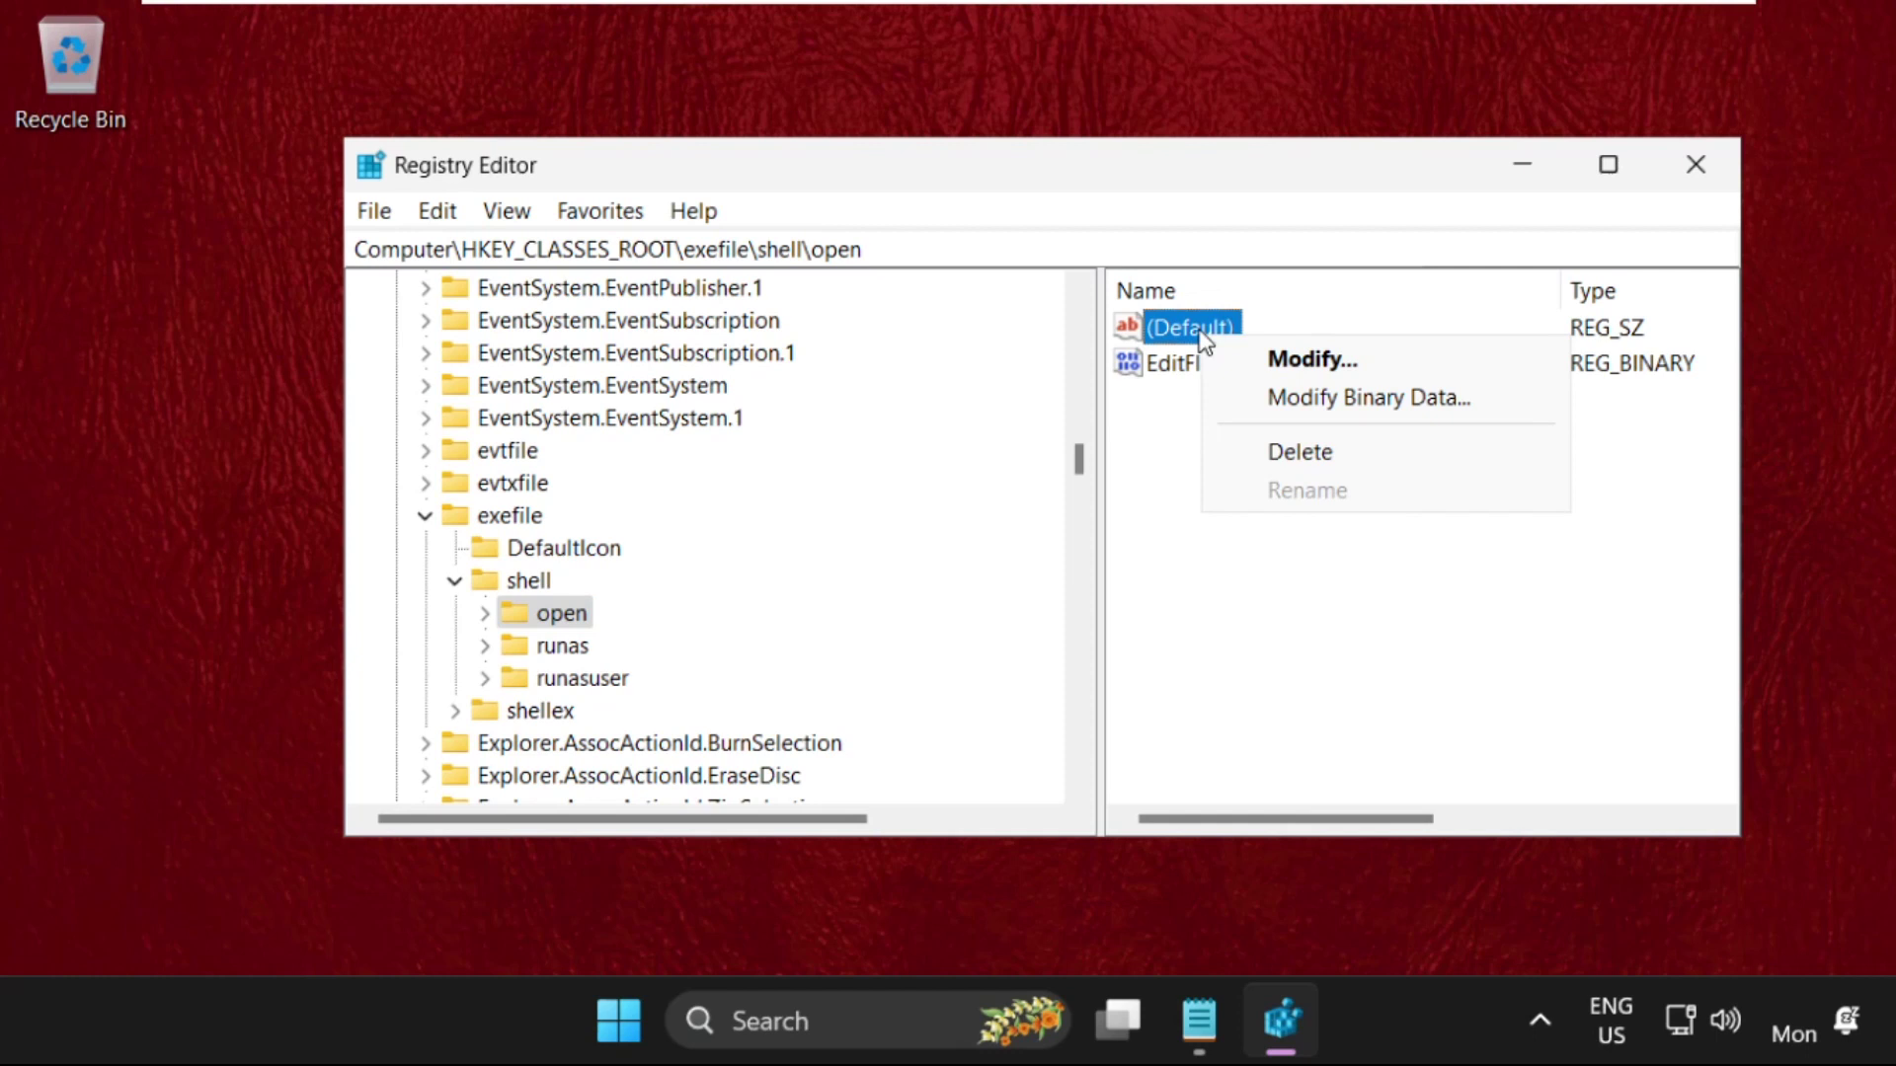
{"action": "left_click", "coordinate": [1289, 365]}
{"action": "left_click", "coordinate": [576, 505]}
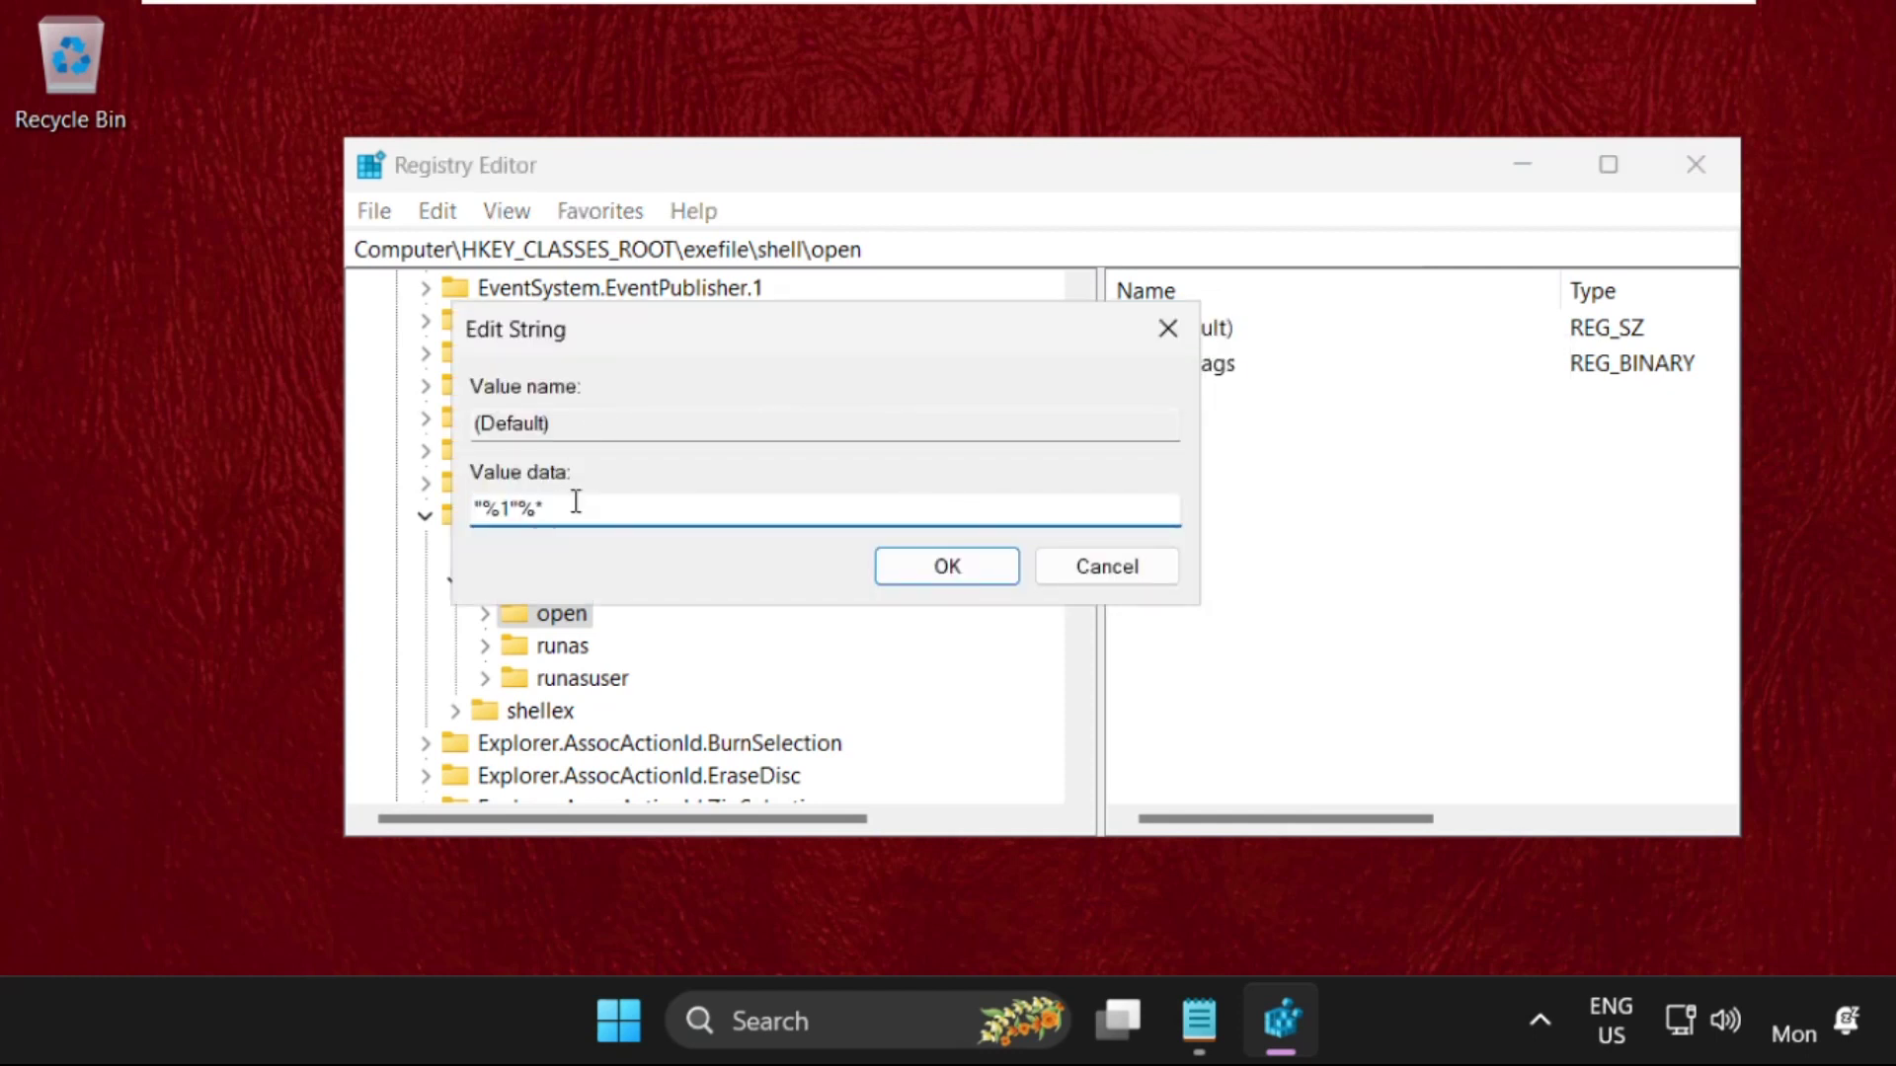
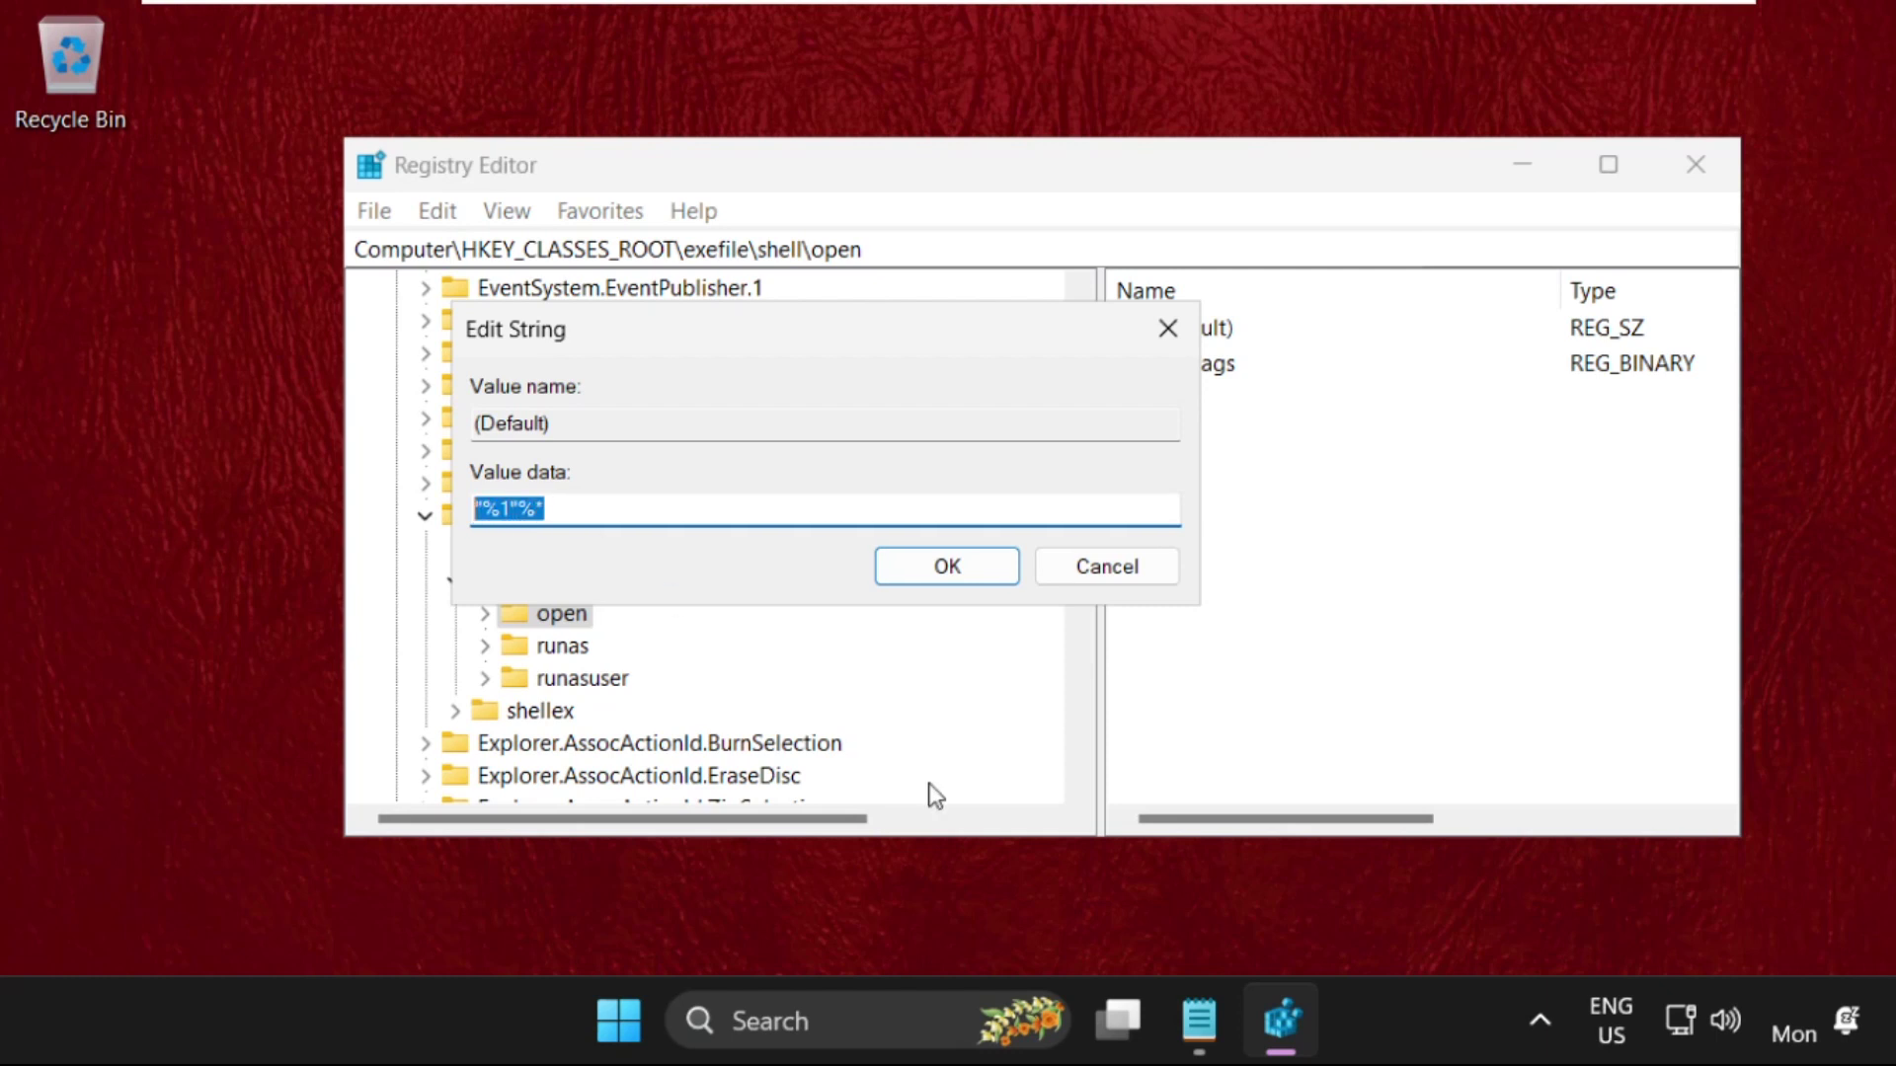
Step: Bring Notepad forward and select its entire "%1"%* reference string
{"action": "left_click", "coordinate": [1203, 1024]}
{"action": "key", "text": "ctrl+a"}
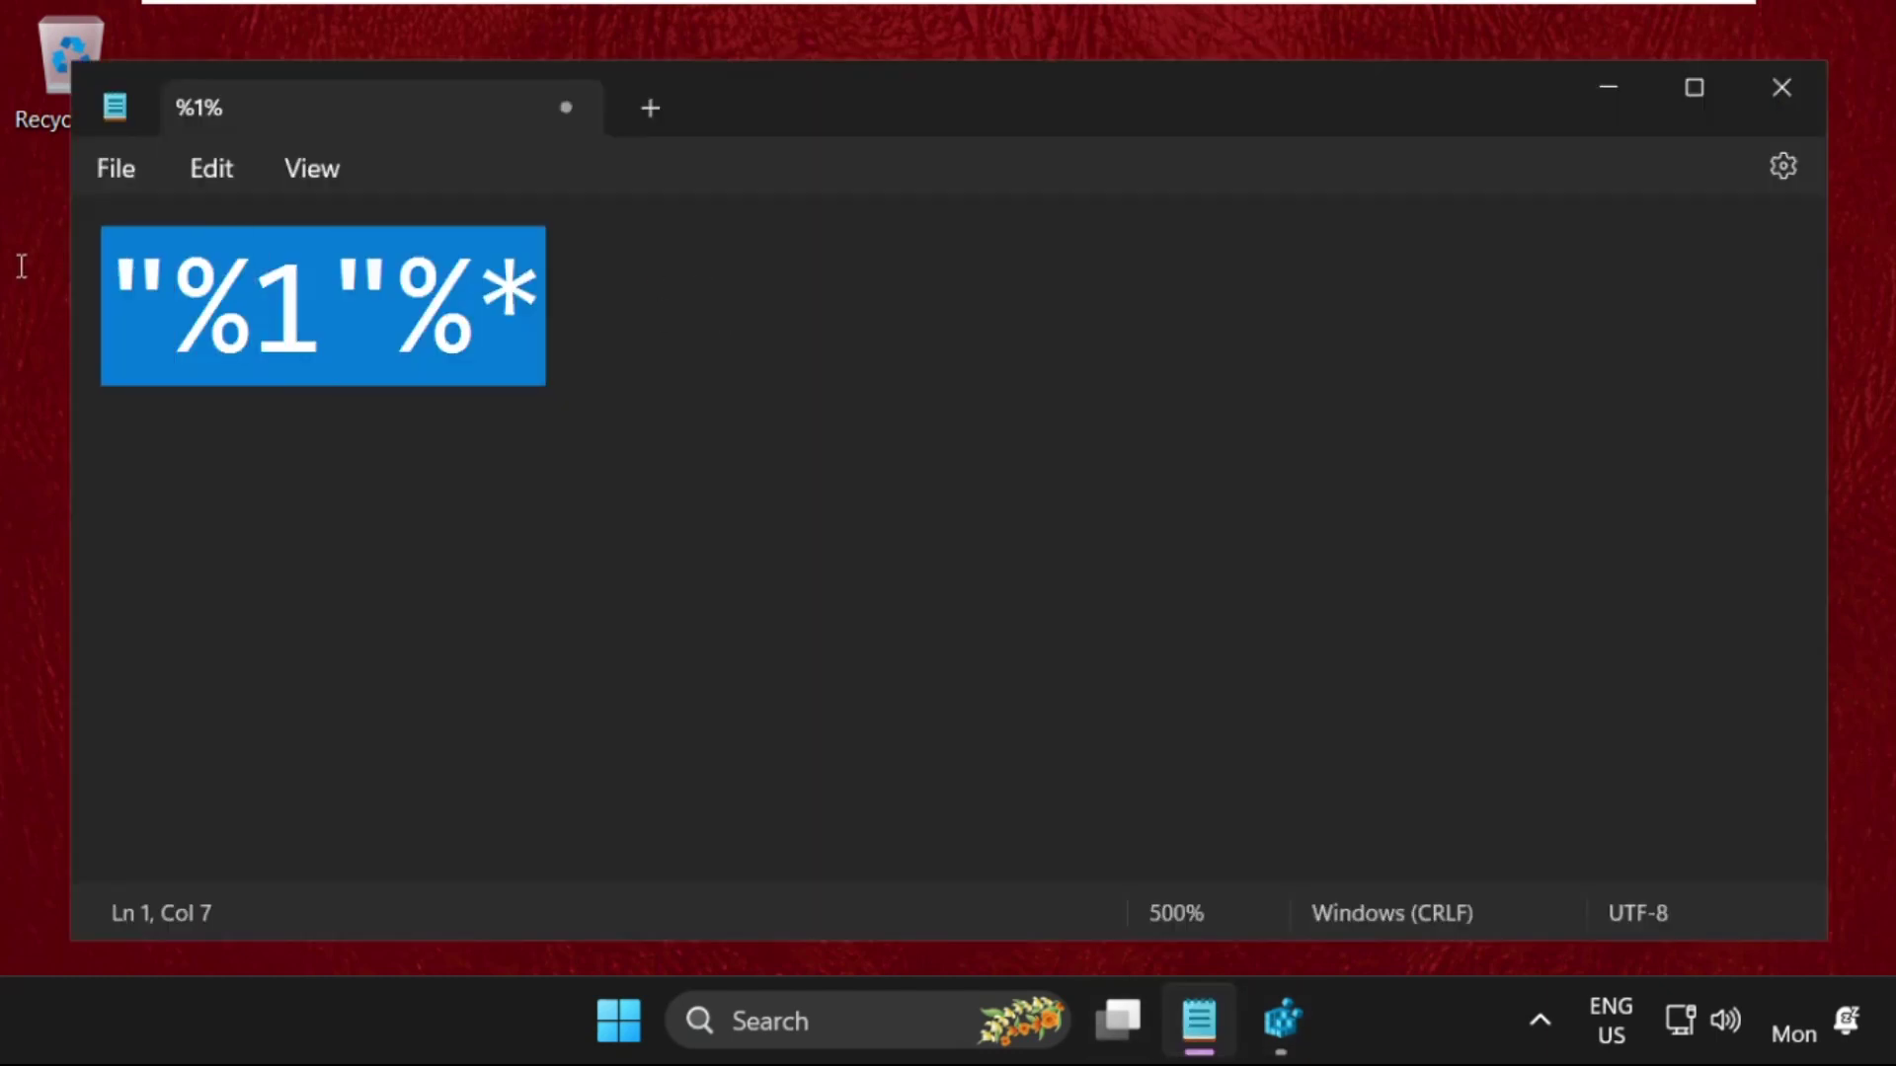
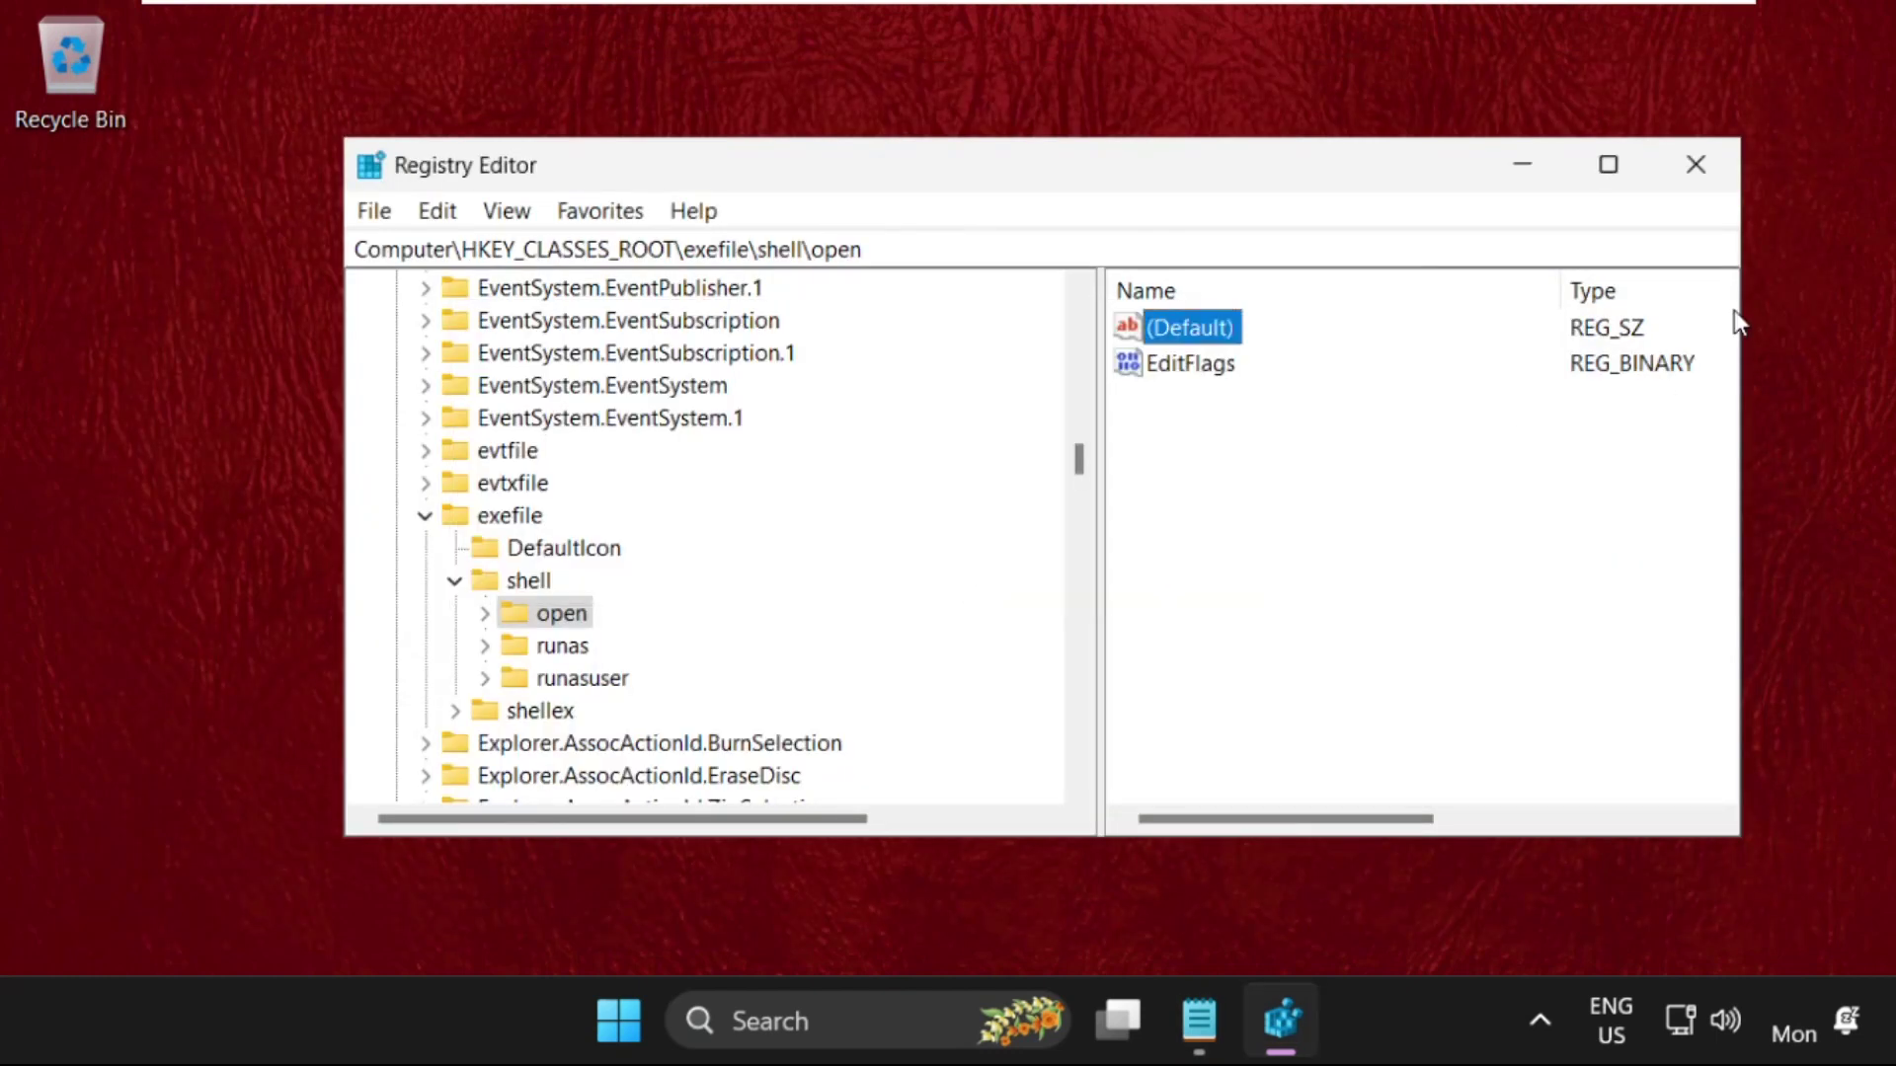
Step: Close Registry Editor and open Task Manager's Create new task dialog from the taskbar
{"action": "left_click", "coordinate": [1713, 160]}
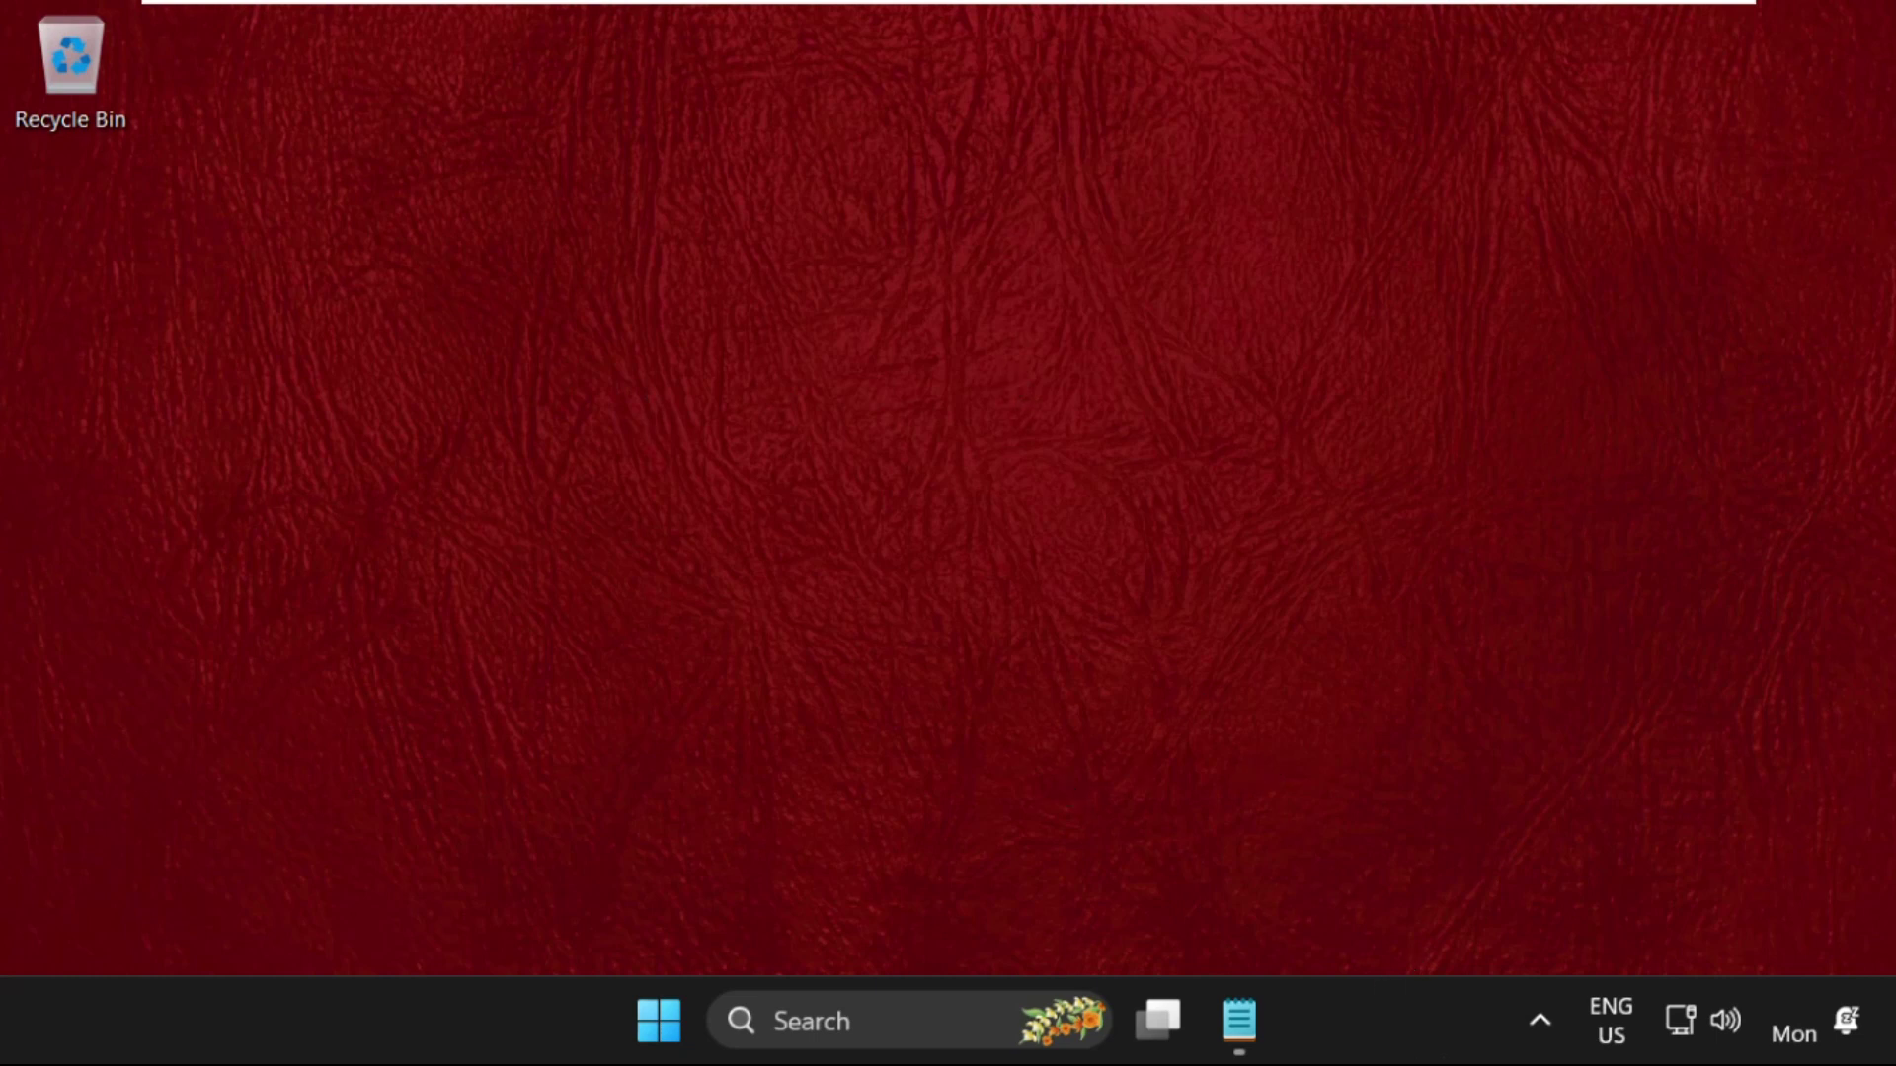
{"action": "right_click", "coordinate": [1351, 1018]}
{"action": "left_click", "coordinate": [1427, 879]}
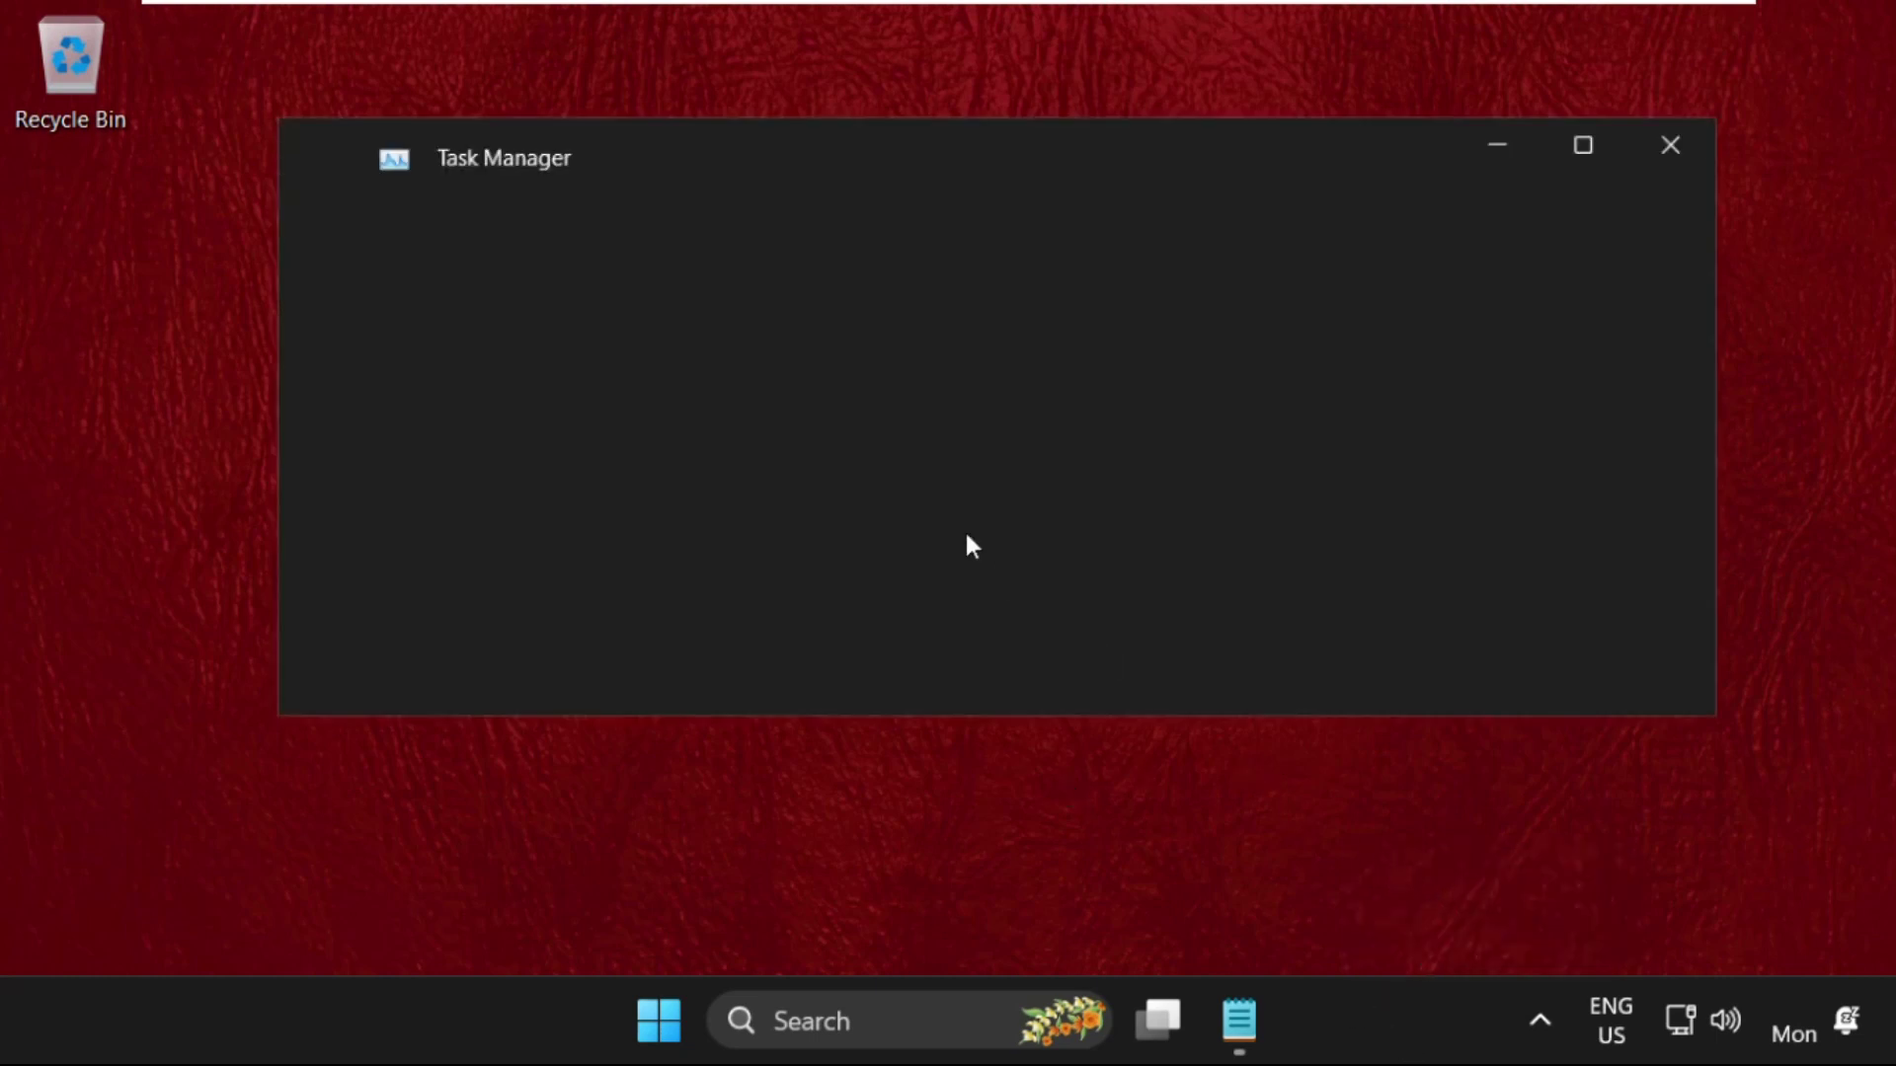
{"action": "left_click", "coordinate": [1072, 253]}
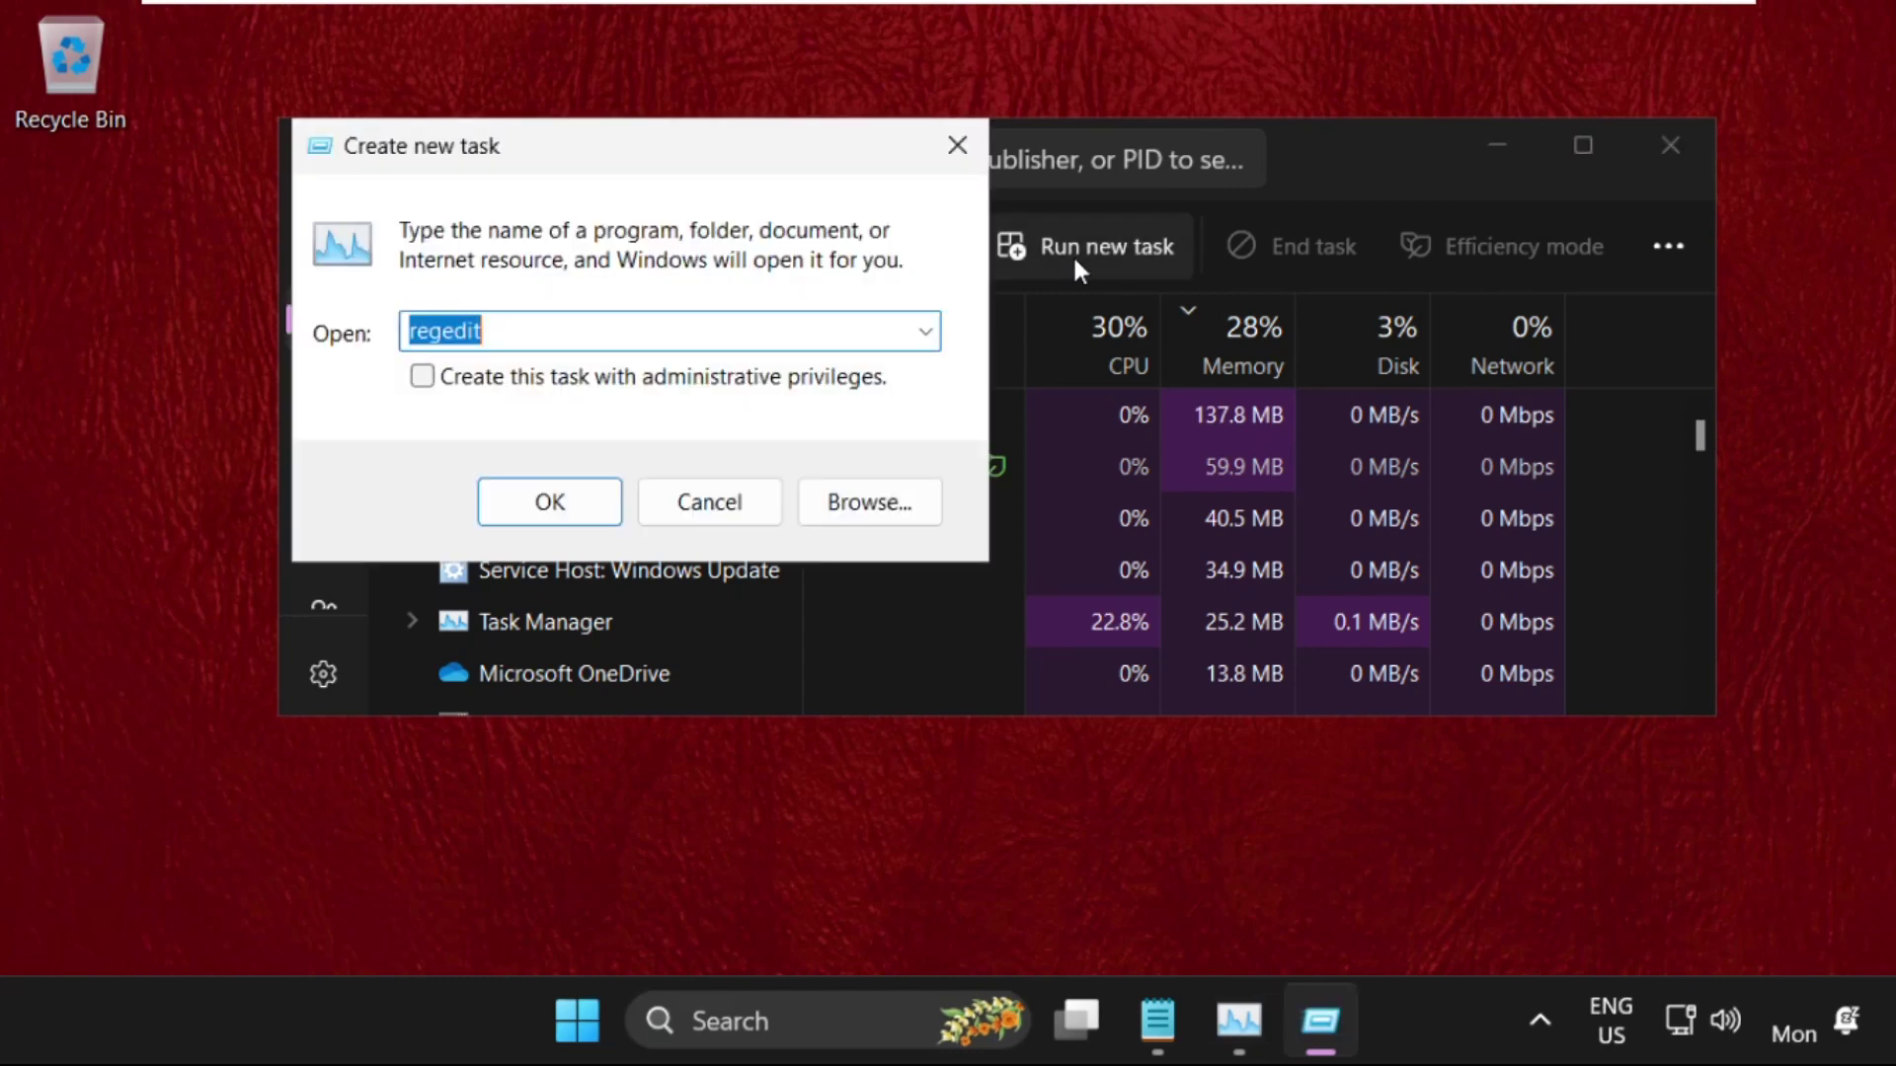
Step: Browse from Local Disk (C:) through Windows into the System32 folder
{"action": "left_click", "coordinate": [901, 512]}
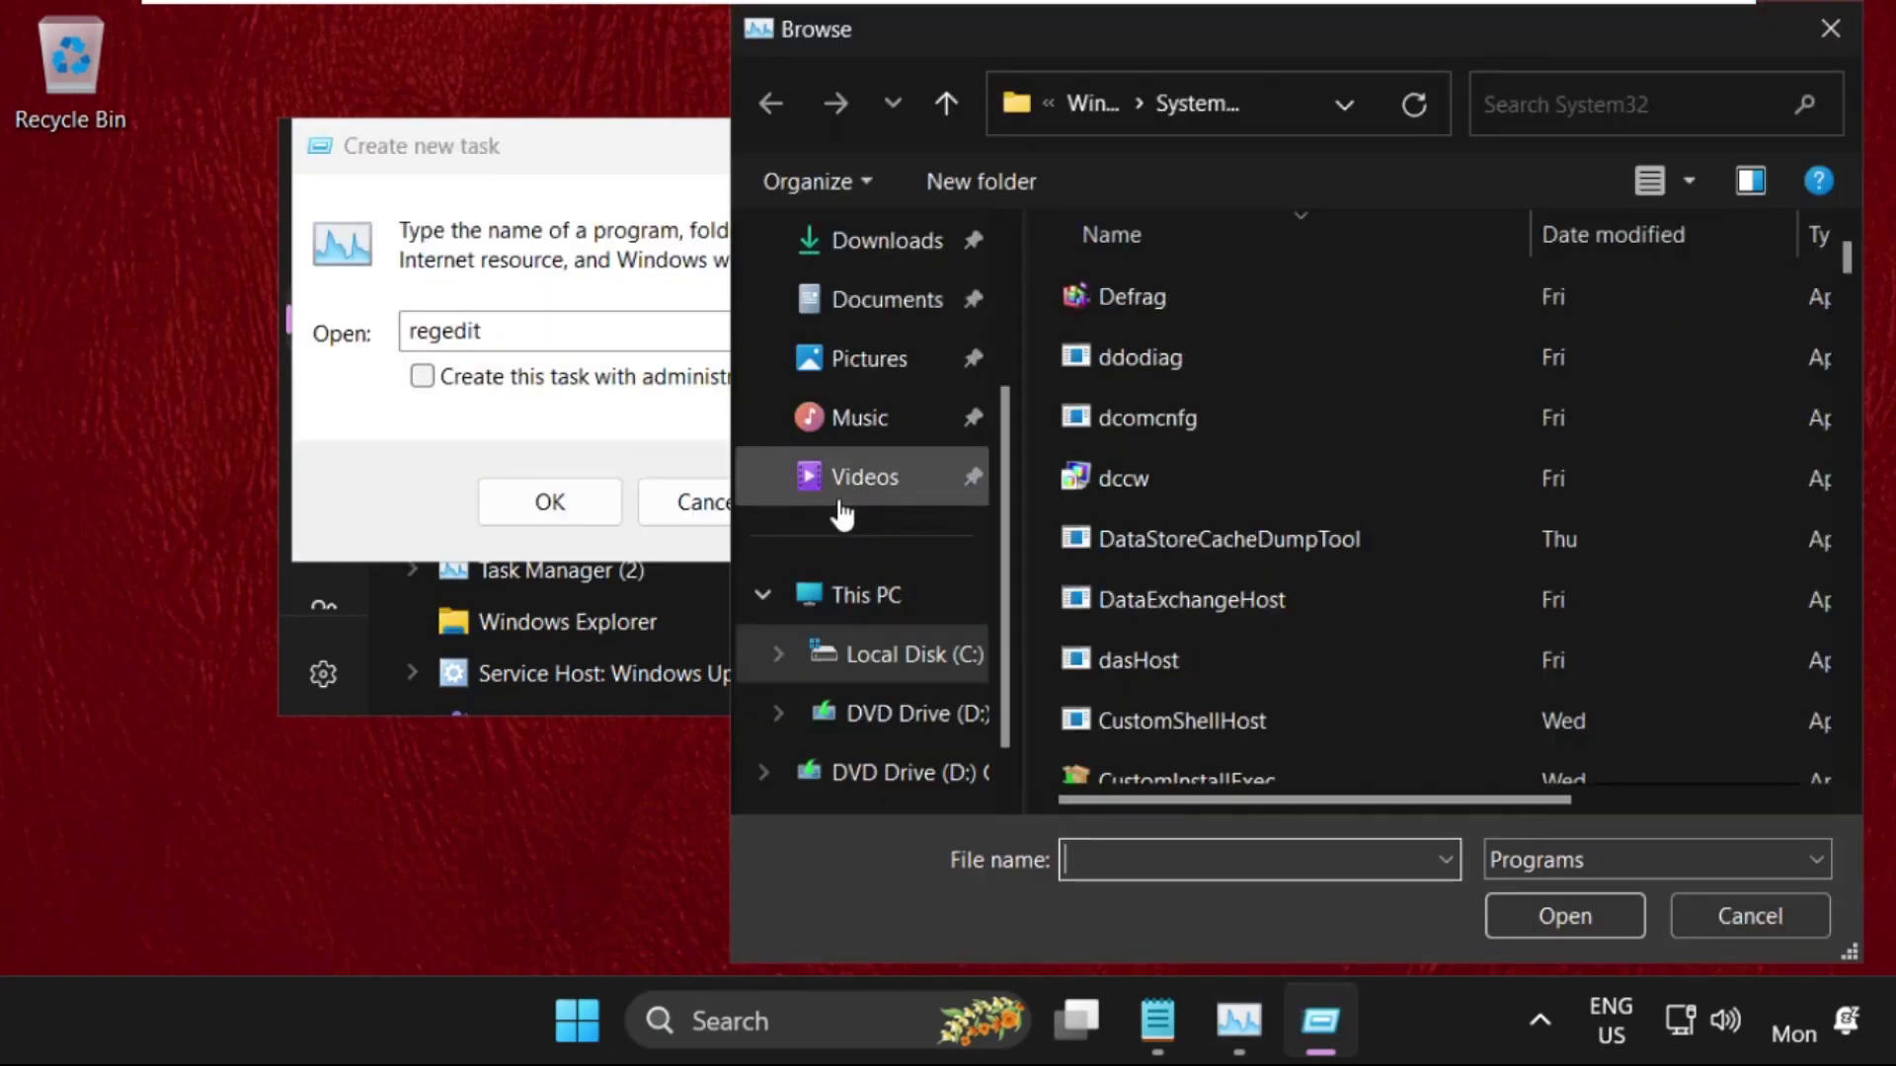
{"action": "left_click", "coordinate": [902, 604]}
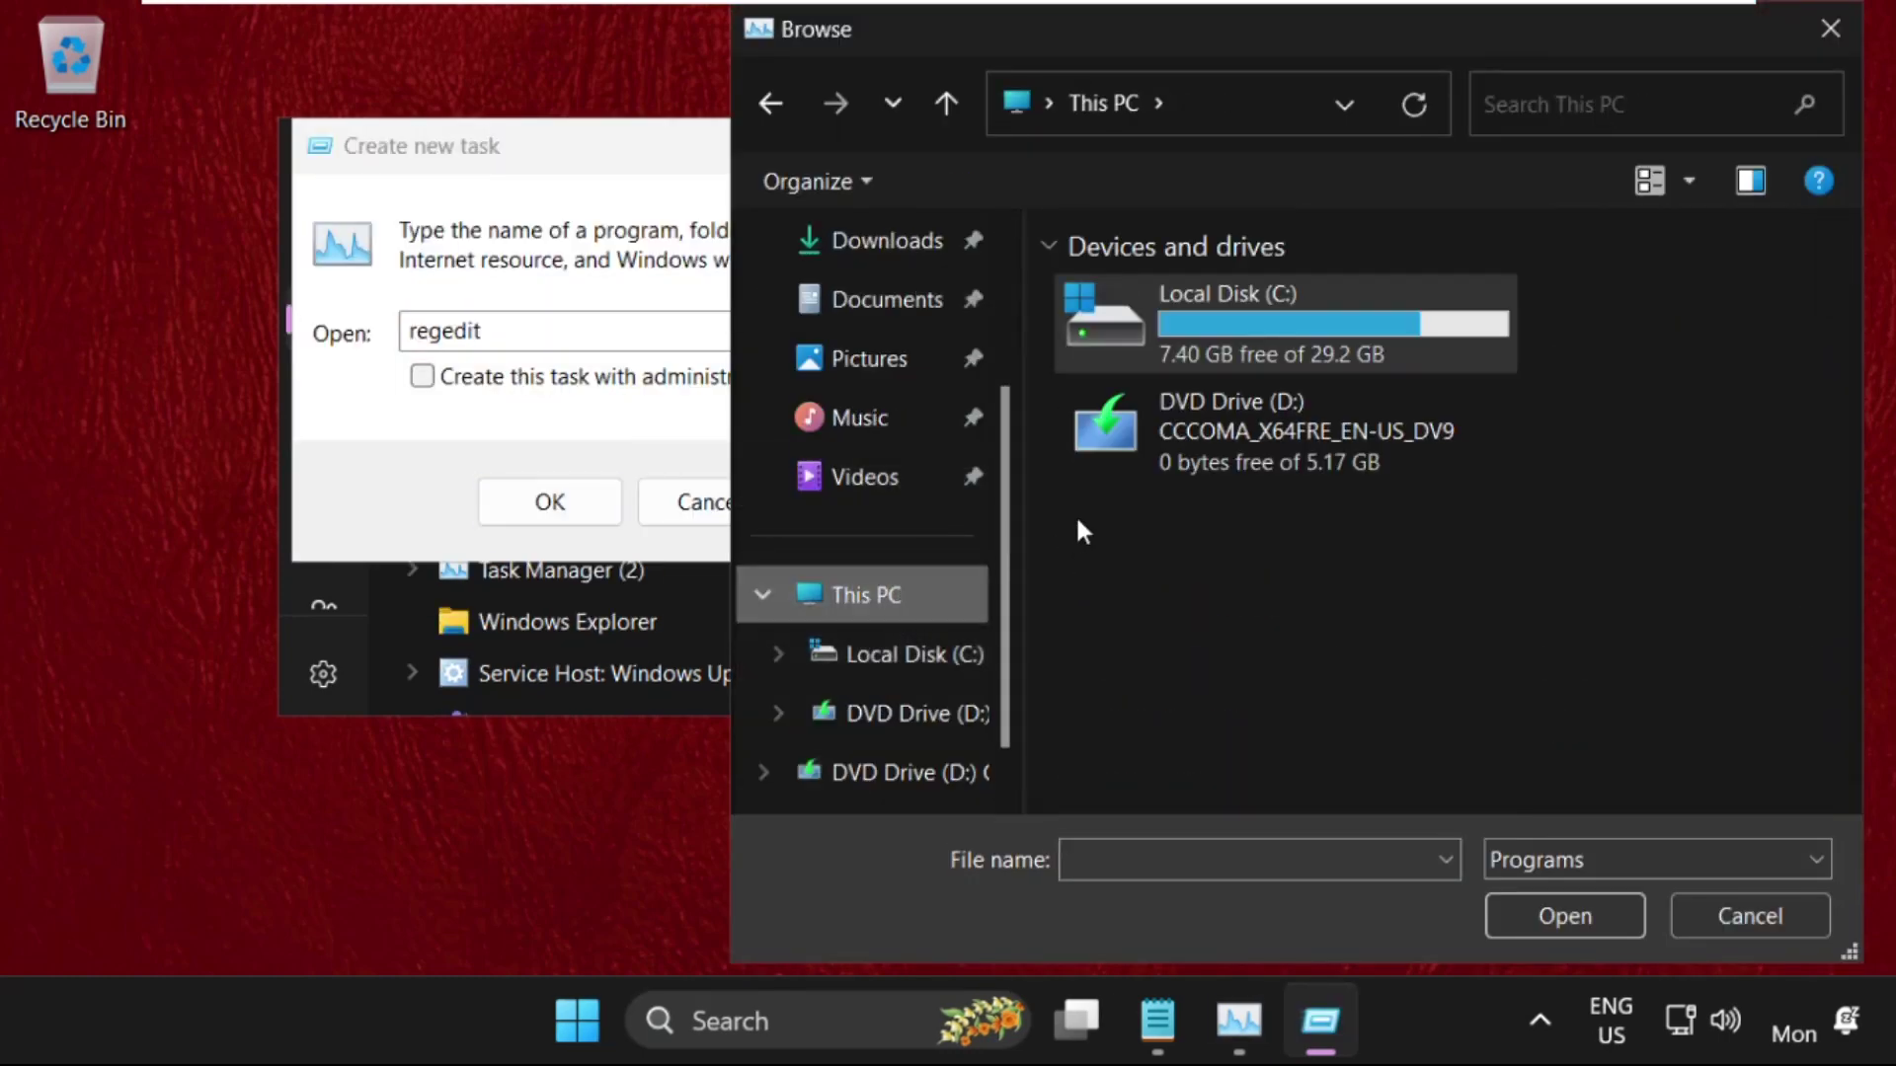
{"action": "double_click", "coordinate": [1241, 334]}
{"action": "scroll", "coordinate": [1277, 714], "scroll_direction": "down", "scroll_amount": 2}
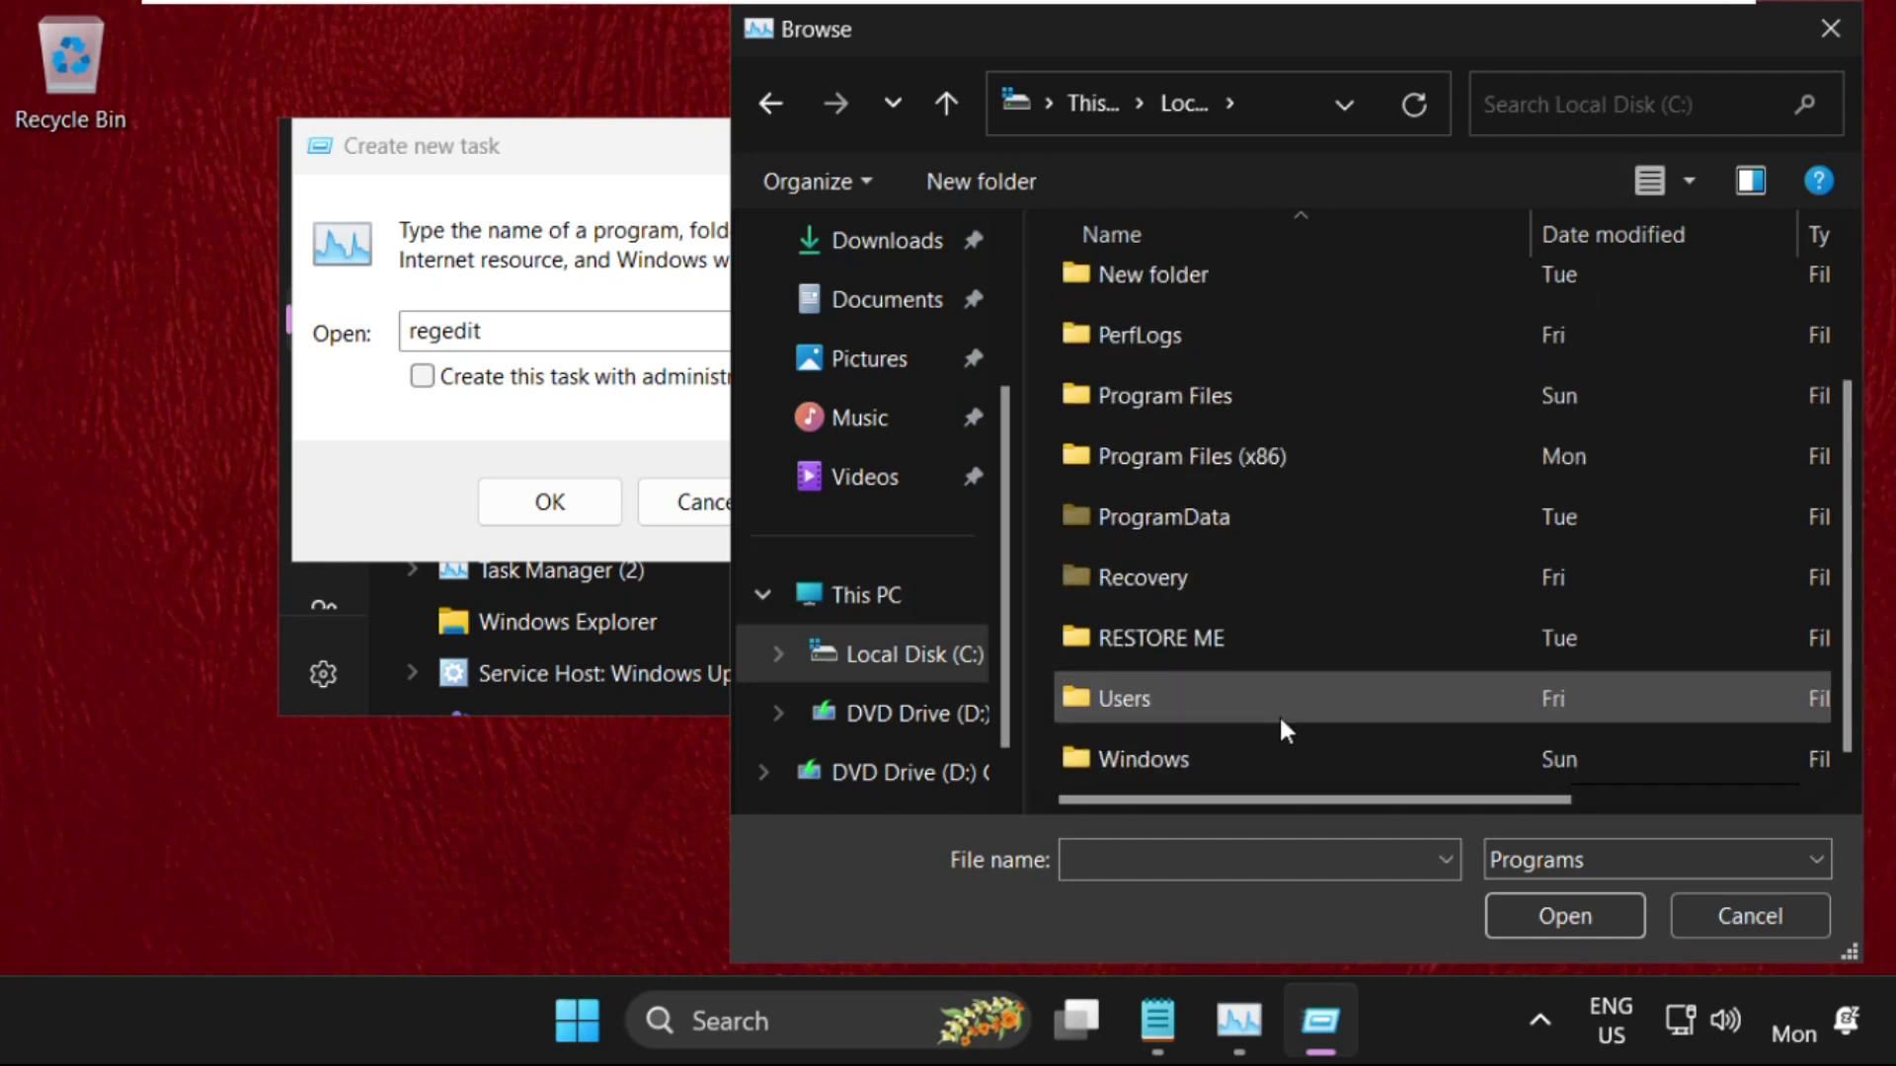
{"action": "double_click", "coordinate": [1177, 756]}
{"action": "scroll", "coordinate": [1130, 405], "scroll_direction": "down", "scroll_amount": 15}
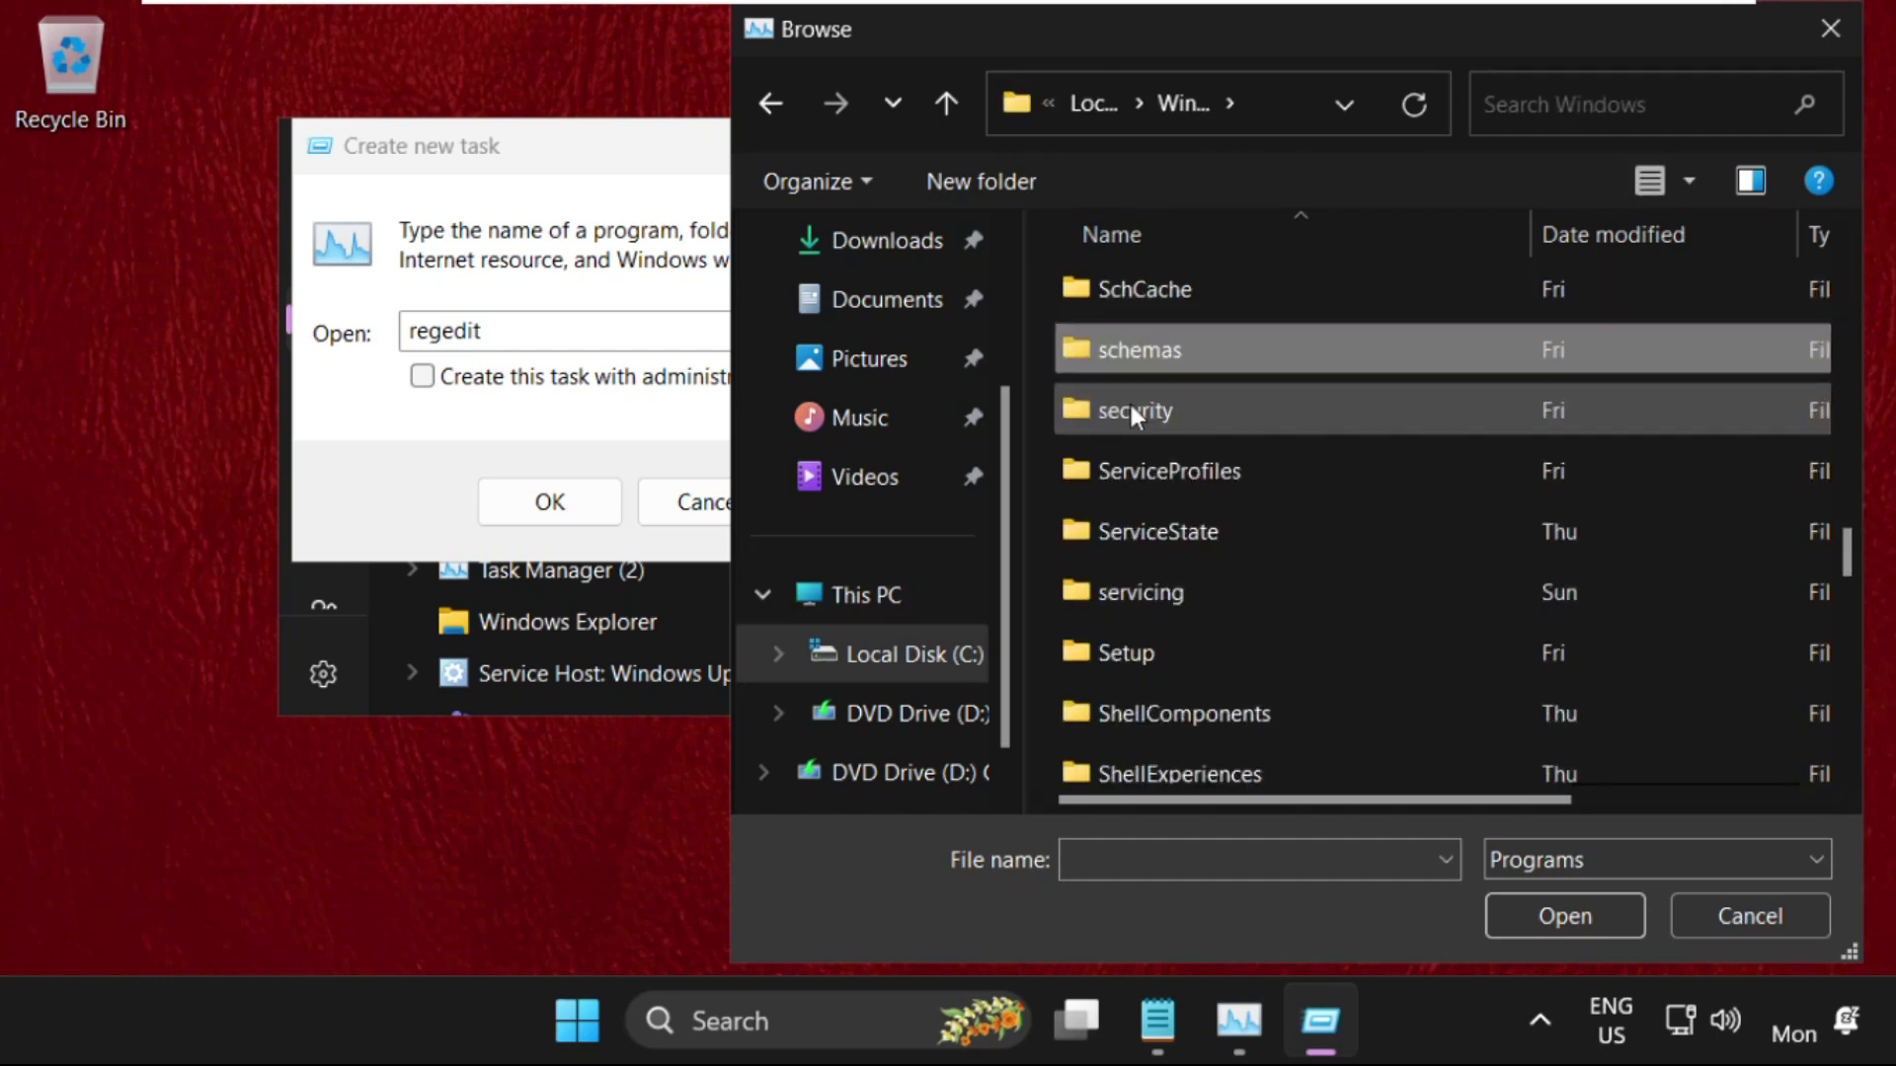
{"action": "scroll", "coordinate": [1130, 404], "scroll_direction": "down", "scroll_amount": 5}
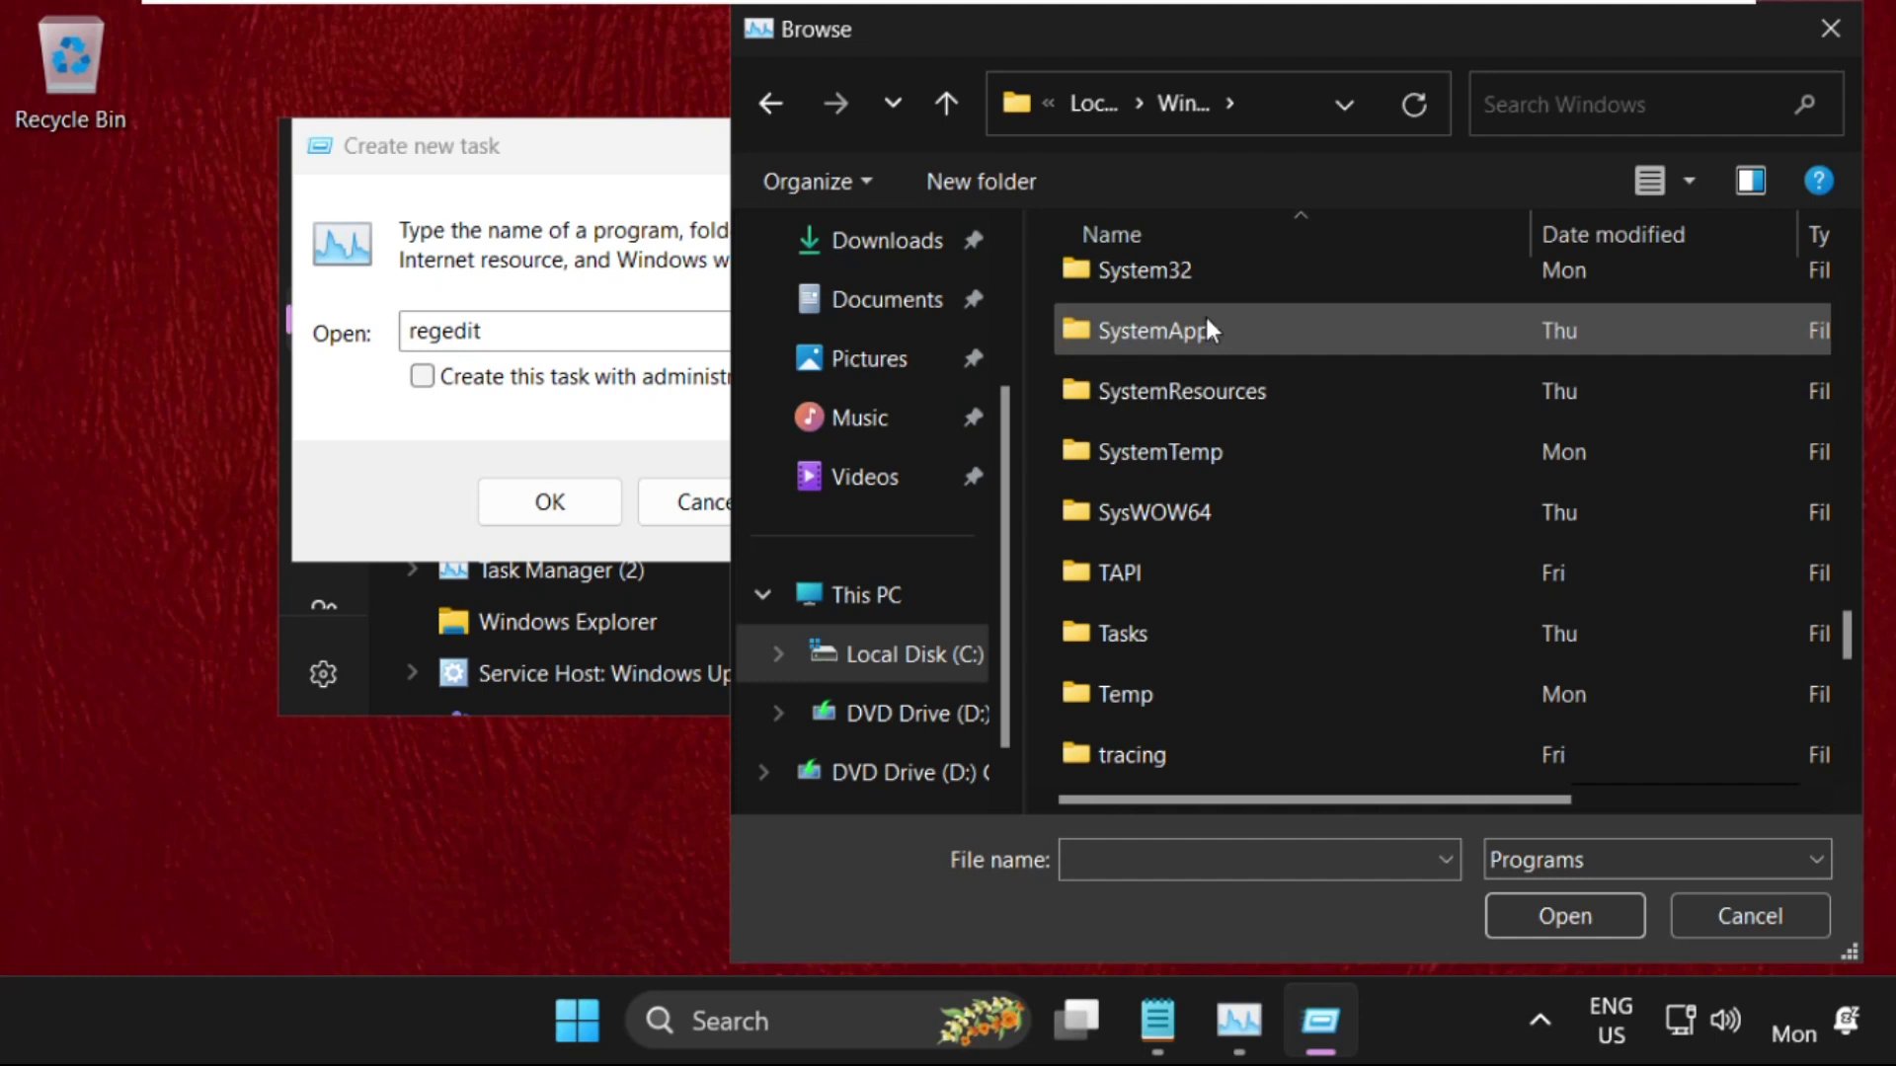
{"action": "scroll", "coordinate": [1205, 312], "scroll_direction": "up", "scroll_amount": 1}
{"action": "double_click", "coordinate": [1225, 410]}
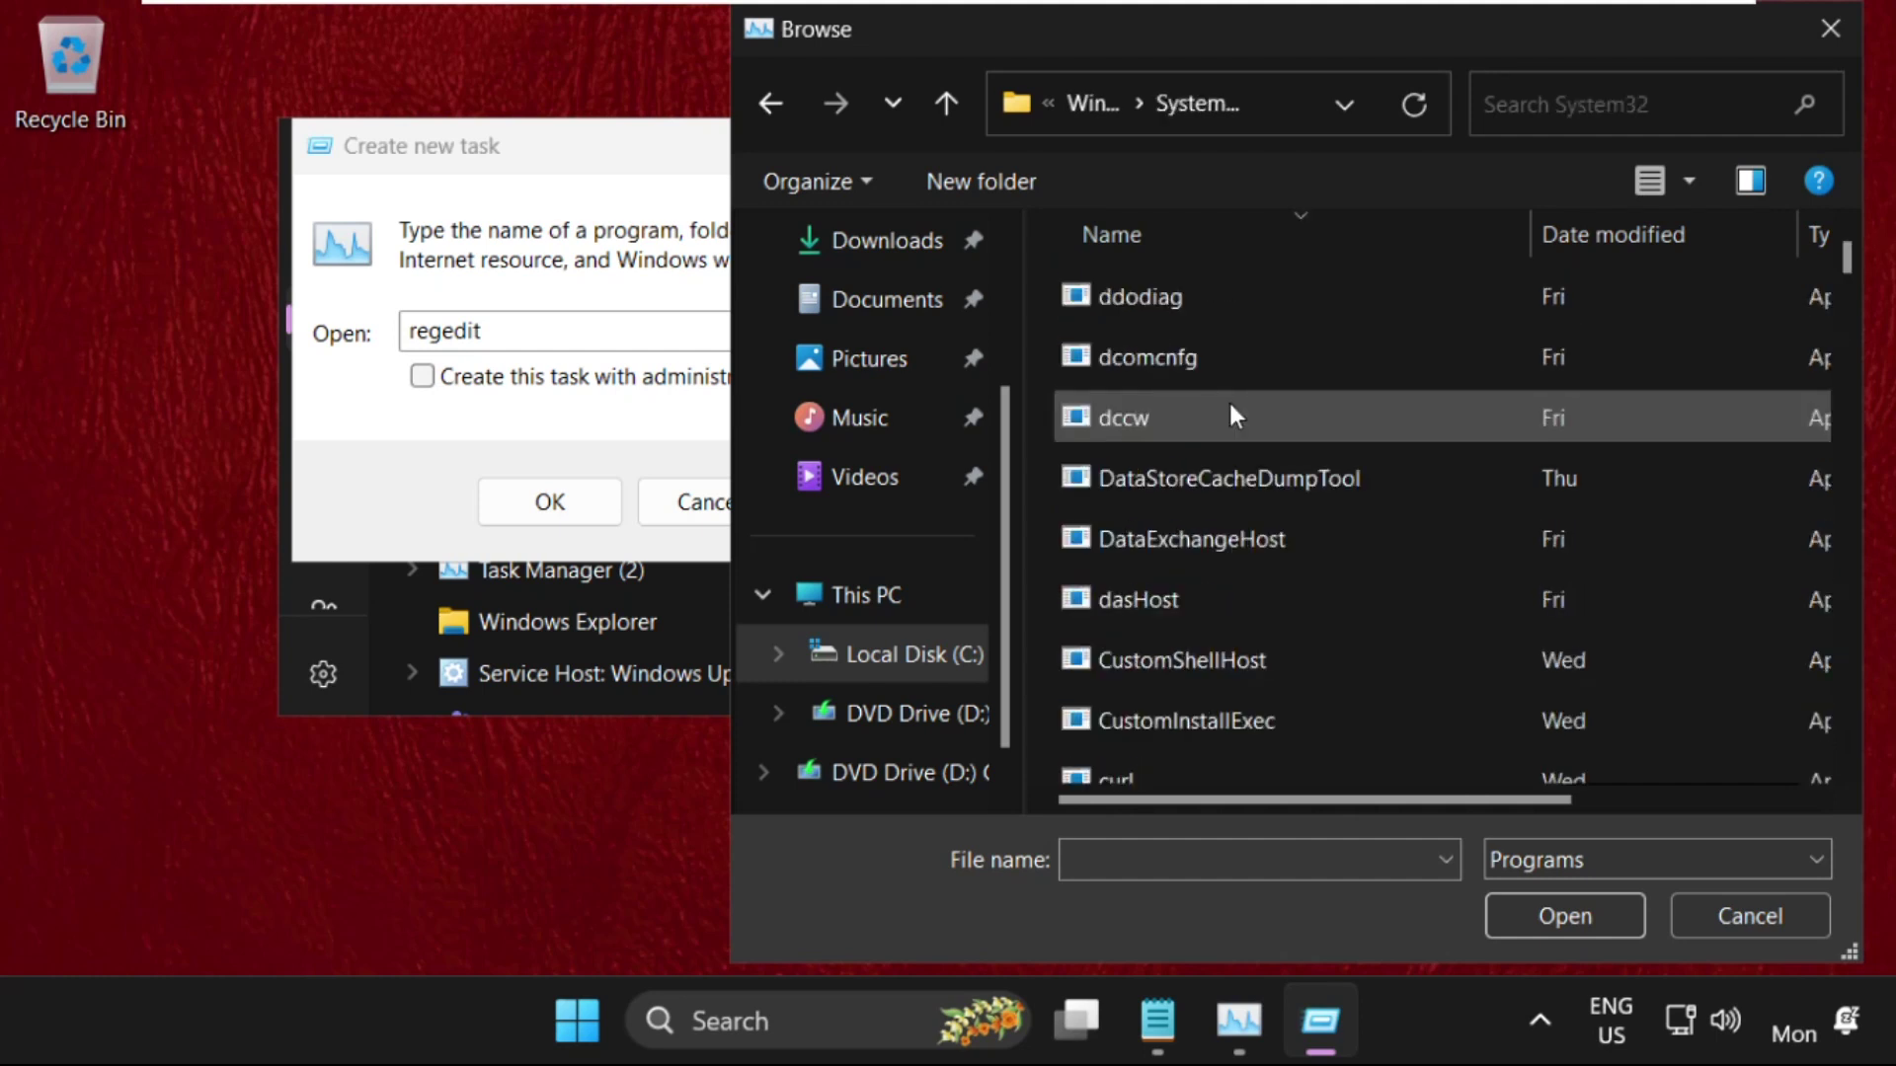
Step: Pick cmd.exe in System32 as the program for the new task
{"action": "left_click", "coordinate": [1224, 456]}
{"action": "key", "text": "c"}
{"action": "key", "text": "c"}
{"action": "key", "text": "c"}
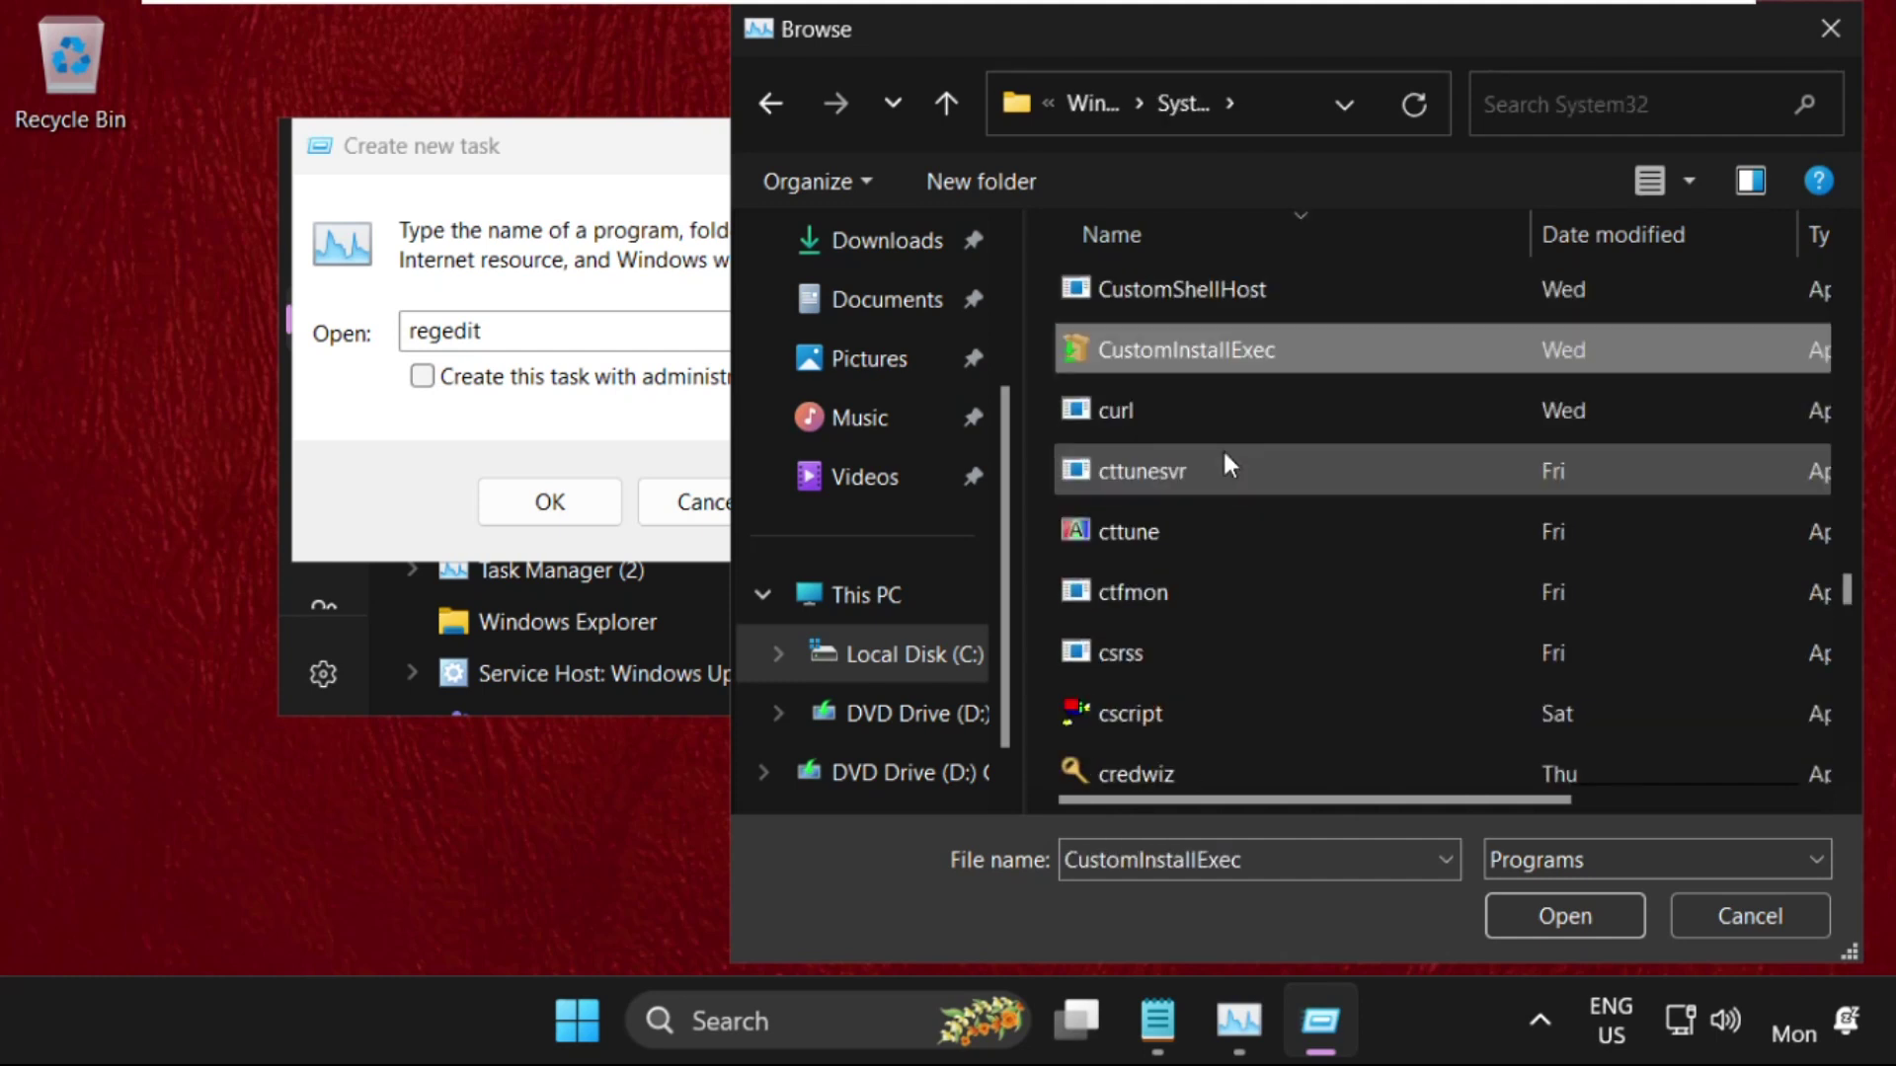
{"action": "scroll", "coordinate": [1224, 457], "scroll_direction": "down", "scroll_amount": 8}
{"action": "scroll", "coordinate": [1221, 465], "scroll_direction": "down", "scroll_amount": 2}
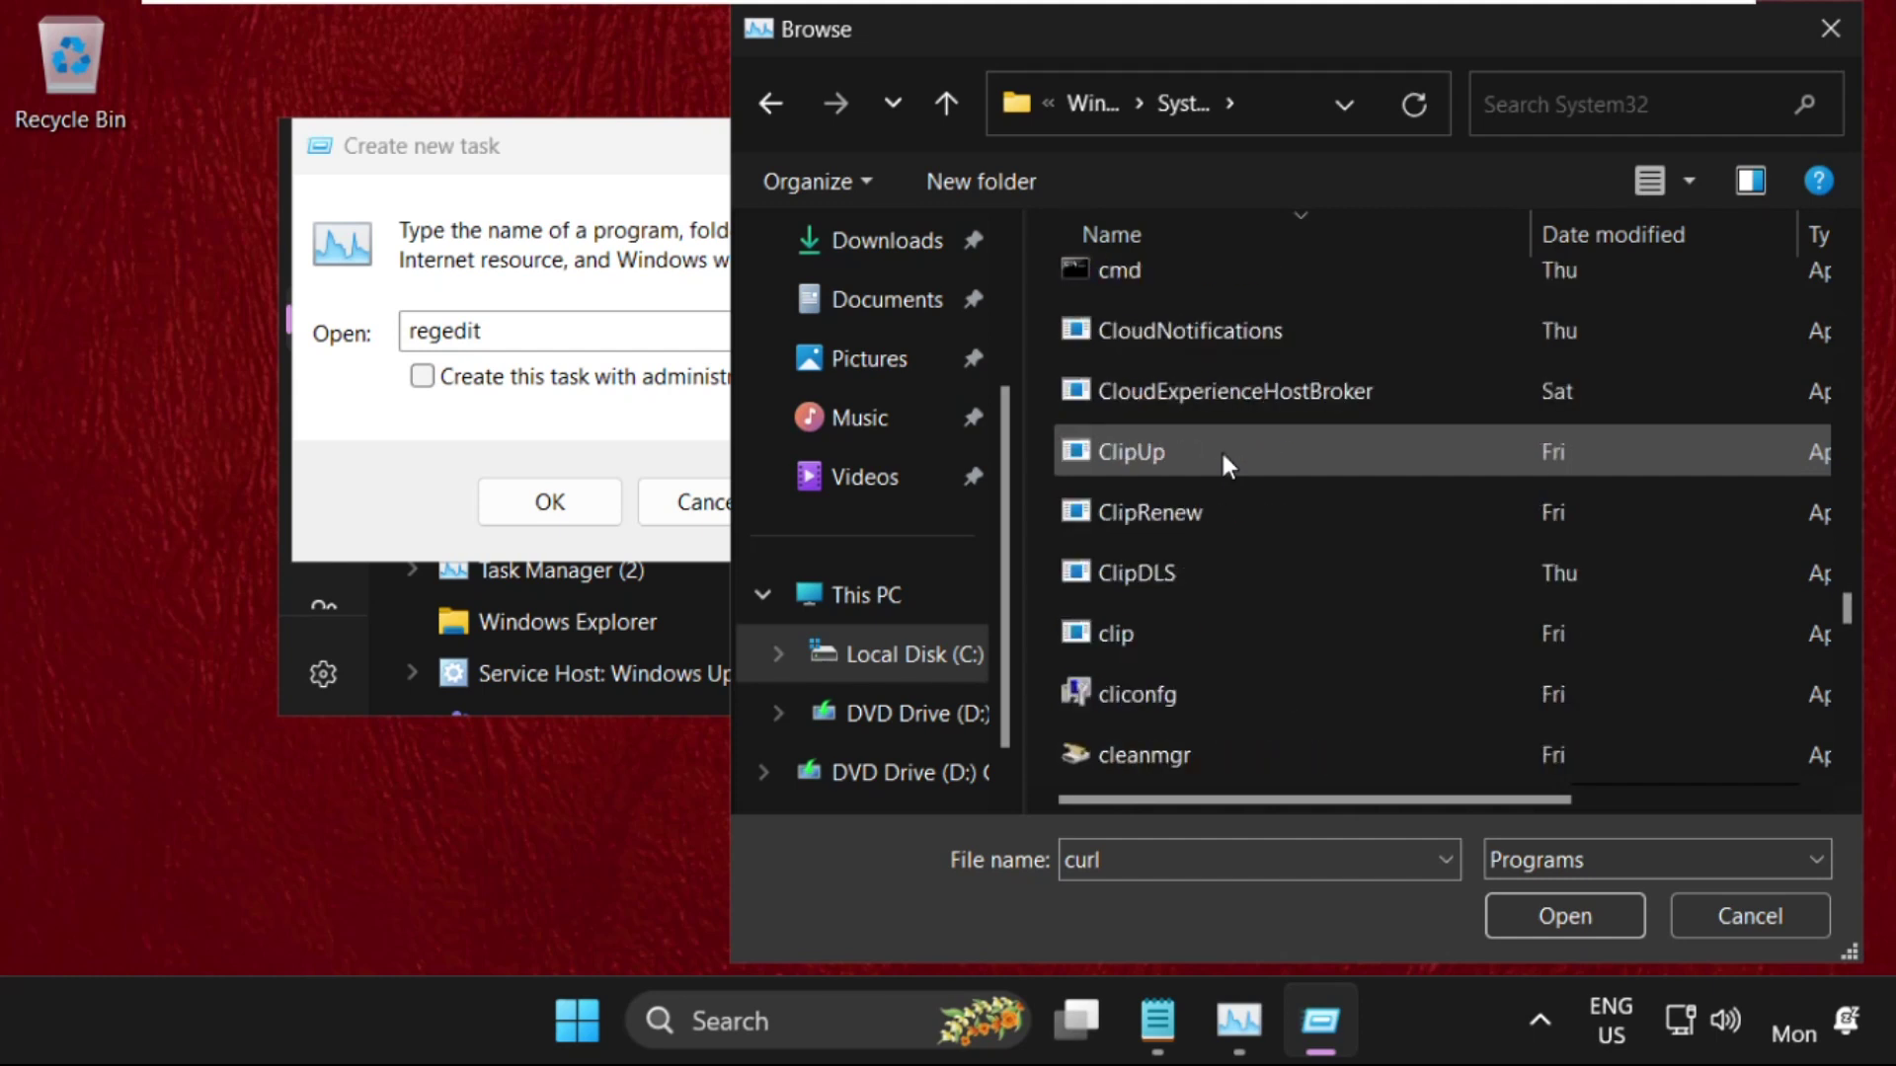
{"action": "scroll", "coordinate": [1114, 395], "scroll_direction": "up", "scroll_amount": 1}
{"action": "left_click", "coordinate": [1154, 411]}
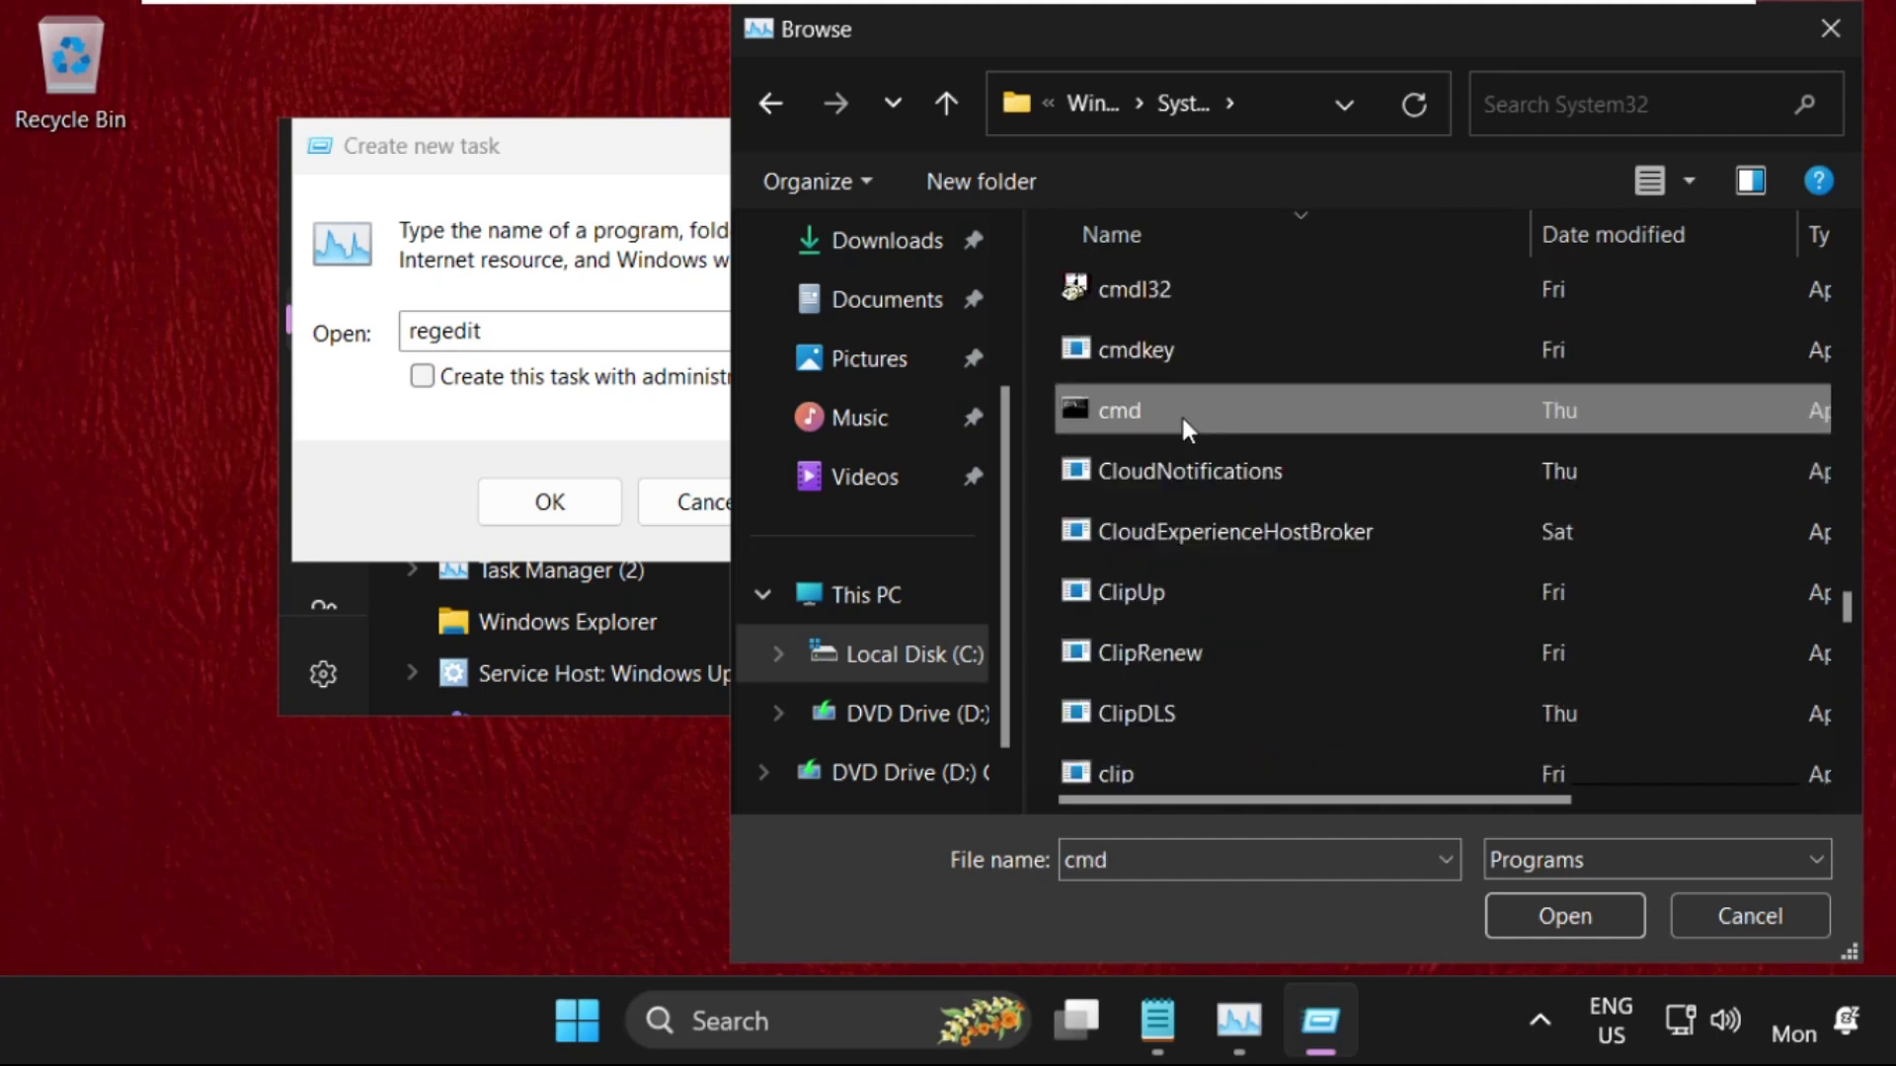
{"action": "left_click", "coordinate": [1565, 917]}
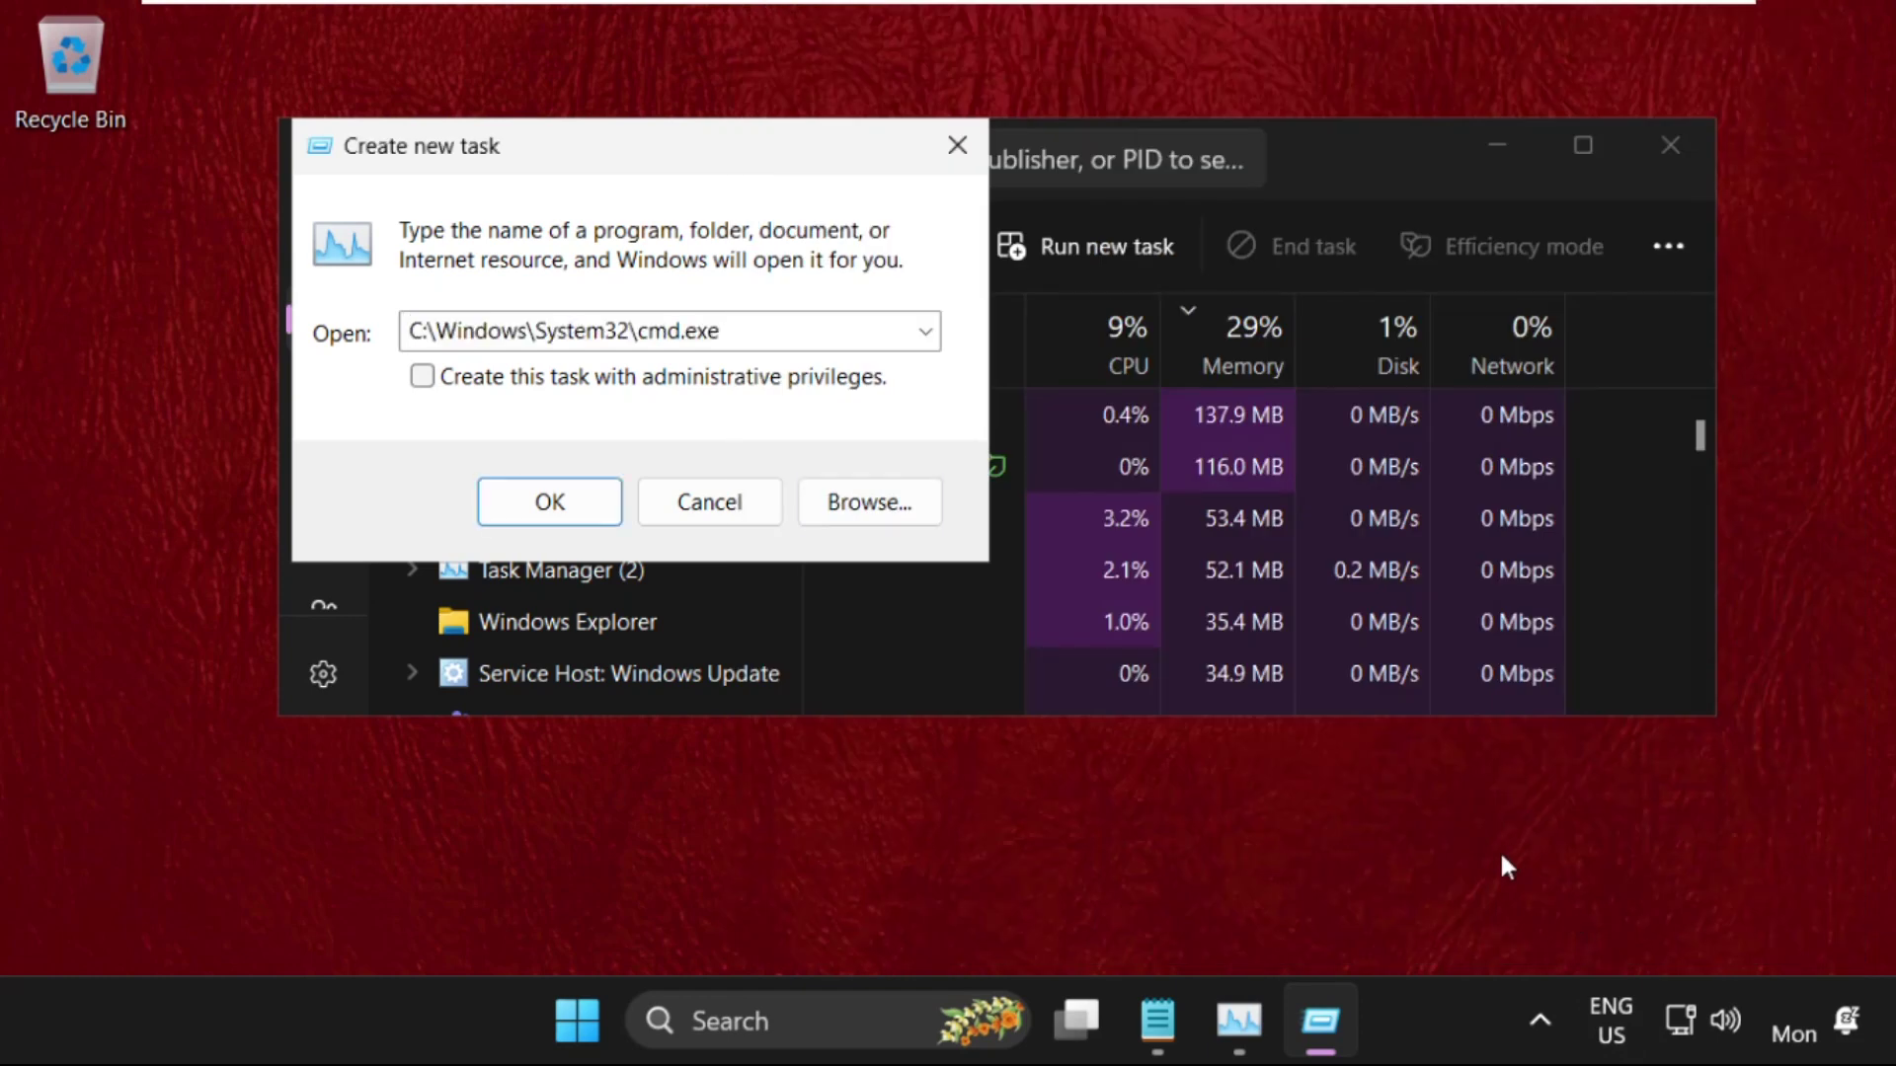
Step: Launch cmd.exe with administrative privileges, then close Task Manager
{"action": "left_click", "coordinate": [554, 379]}
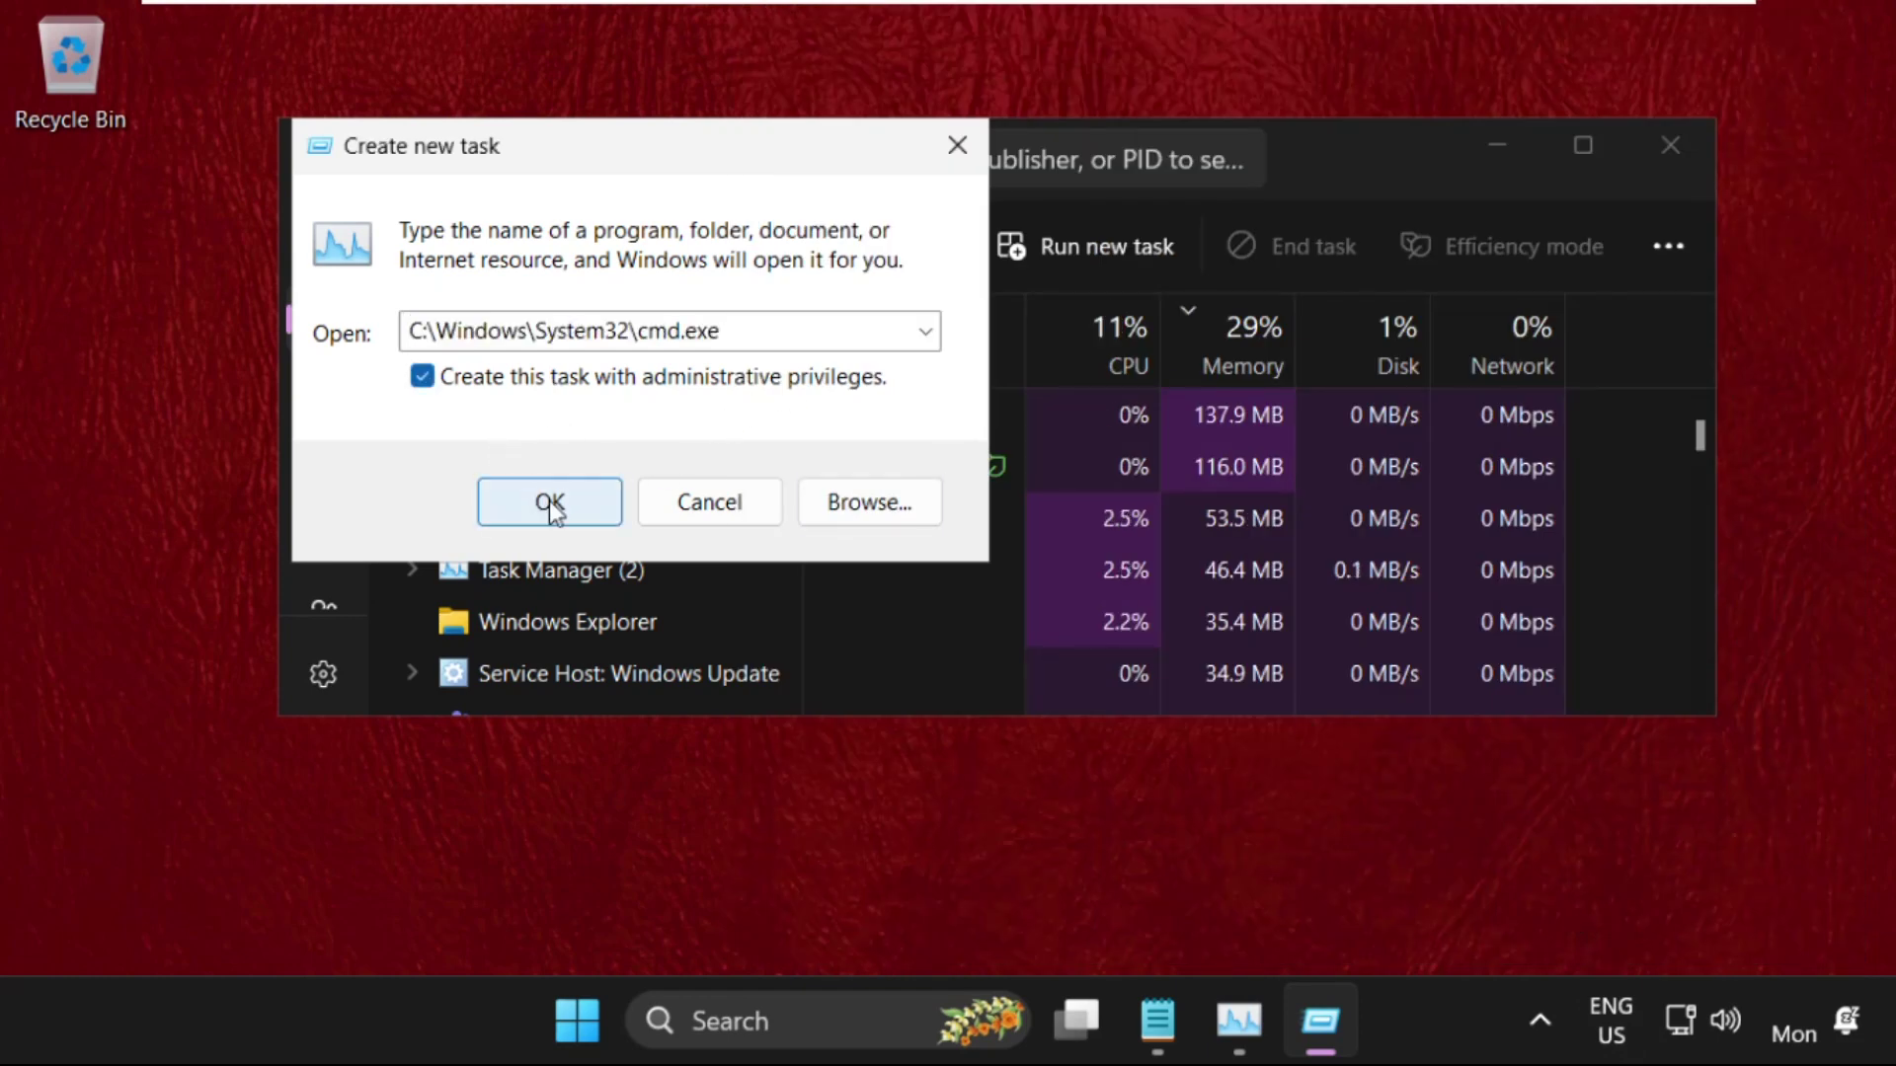
{"action": "left_click", "coordinate": [550, 502]}
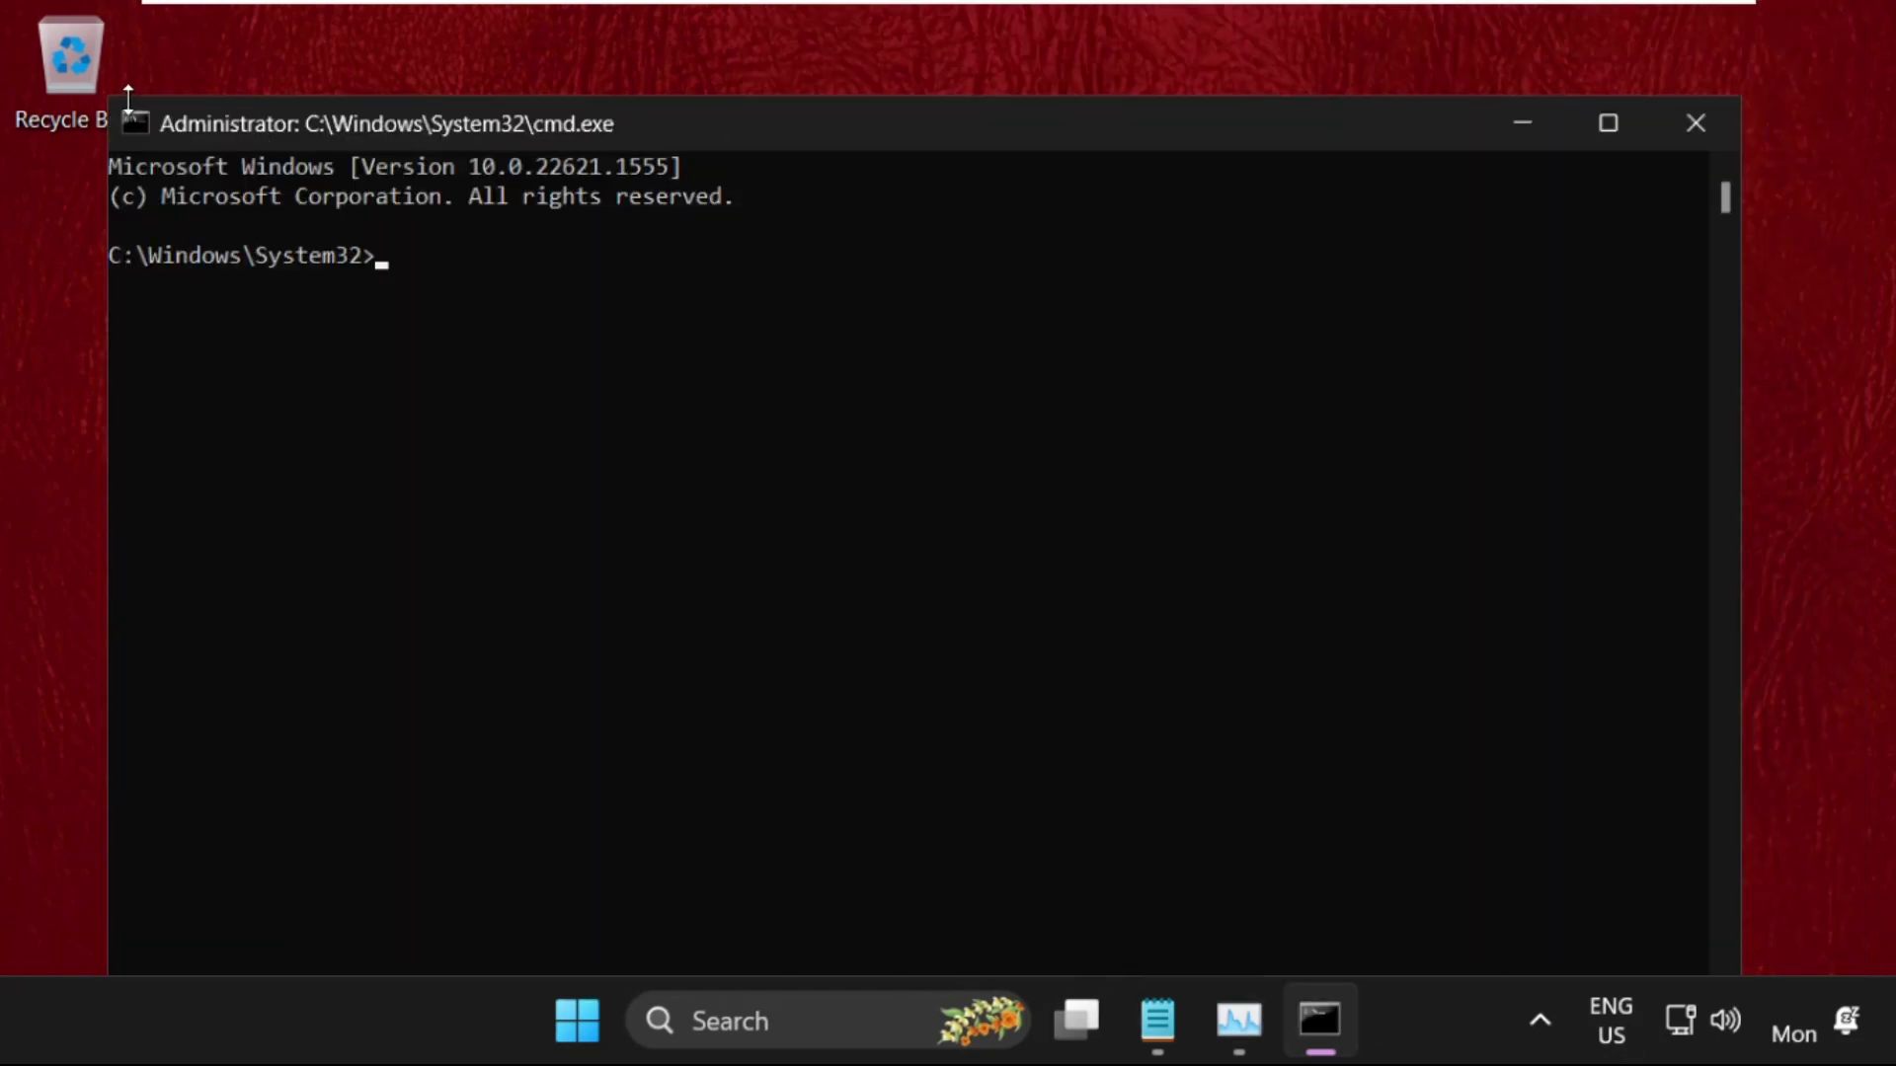
{"action": "left_click_drag", "start_coordinate": [130, 103], "coordinate": [198, 533]}
{"action": "left_click", "coordinate": [1651, 148]}
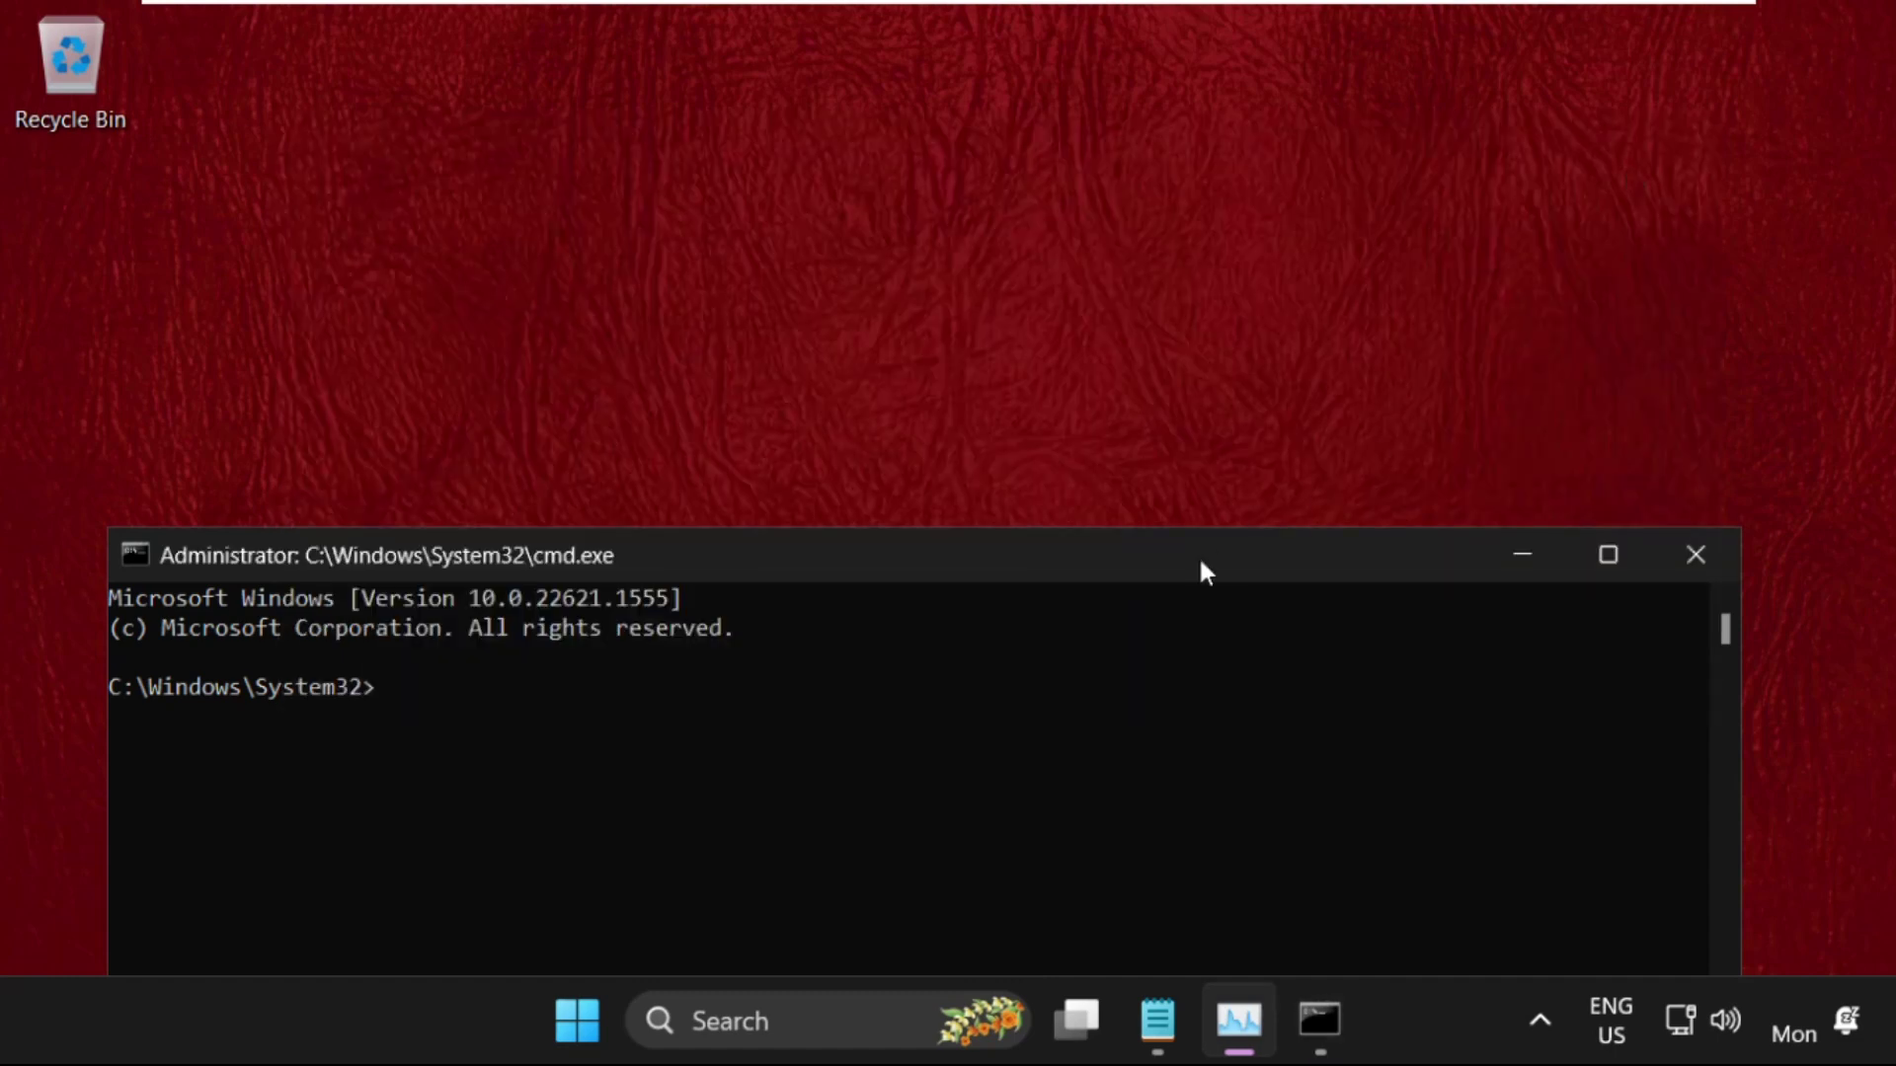
{"action": "left_click_drag", "start_coordinate": [1198, 555], "coordinate": [1230, 203]}
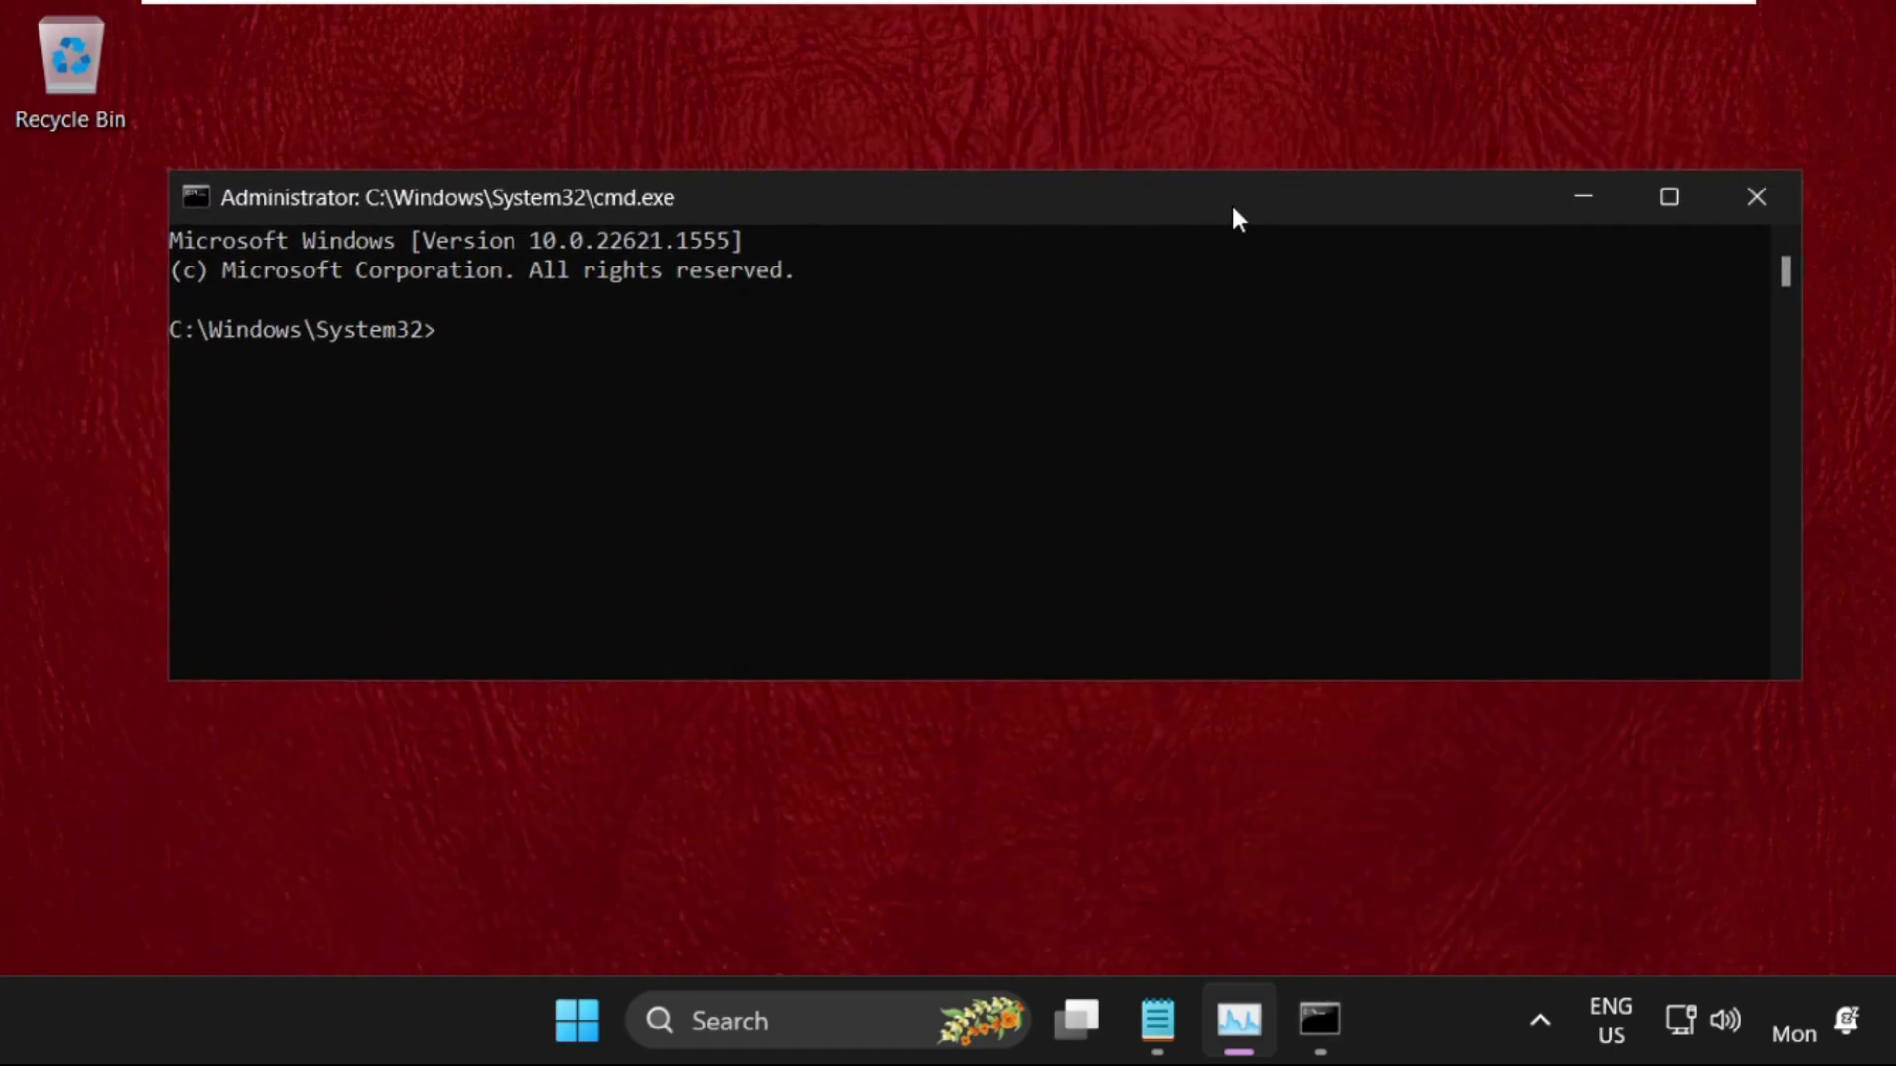
Step: Run gpupdate to refresh Computer and User group policy
{"action": "type", "text": "gpupdate"}
{"action": "key", "text": "Return"}
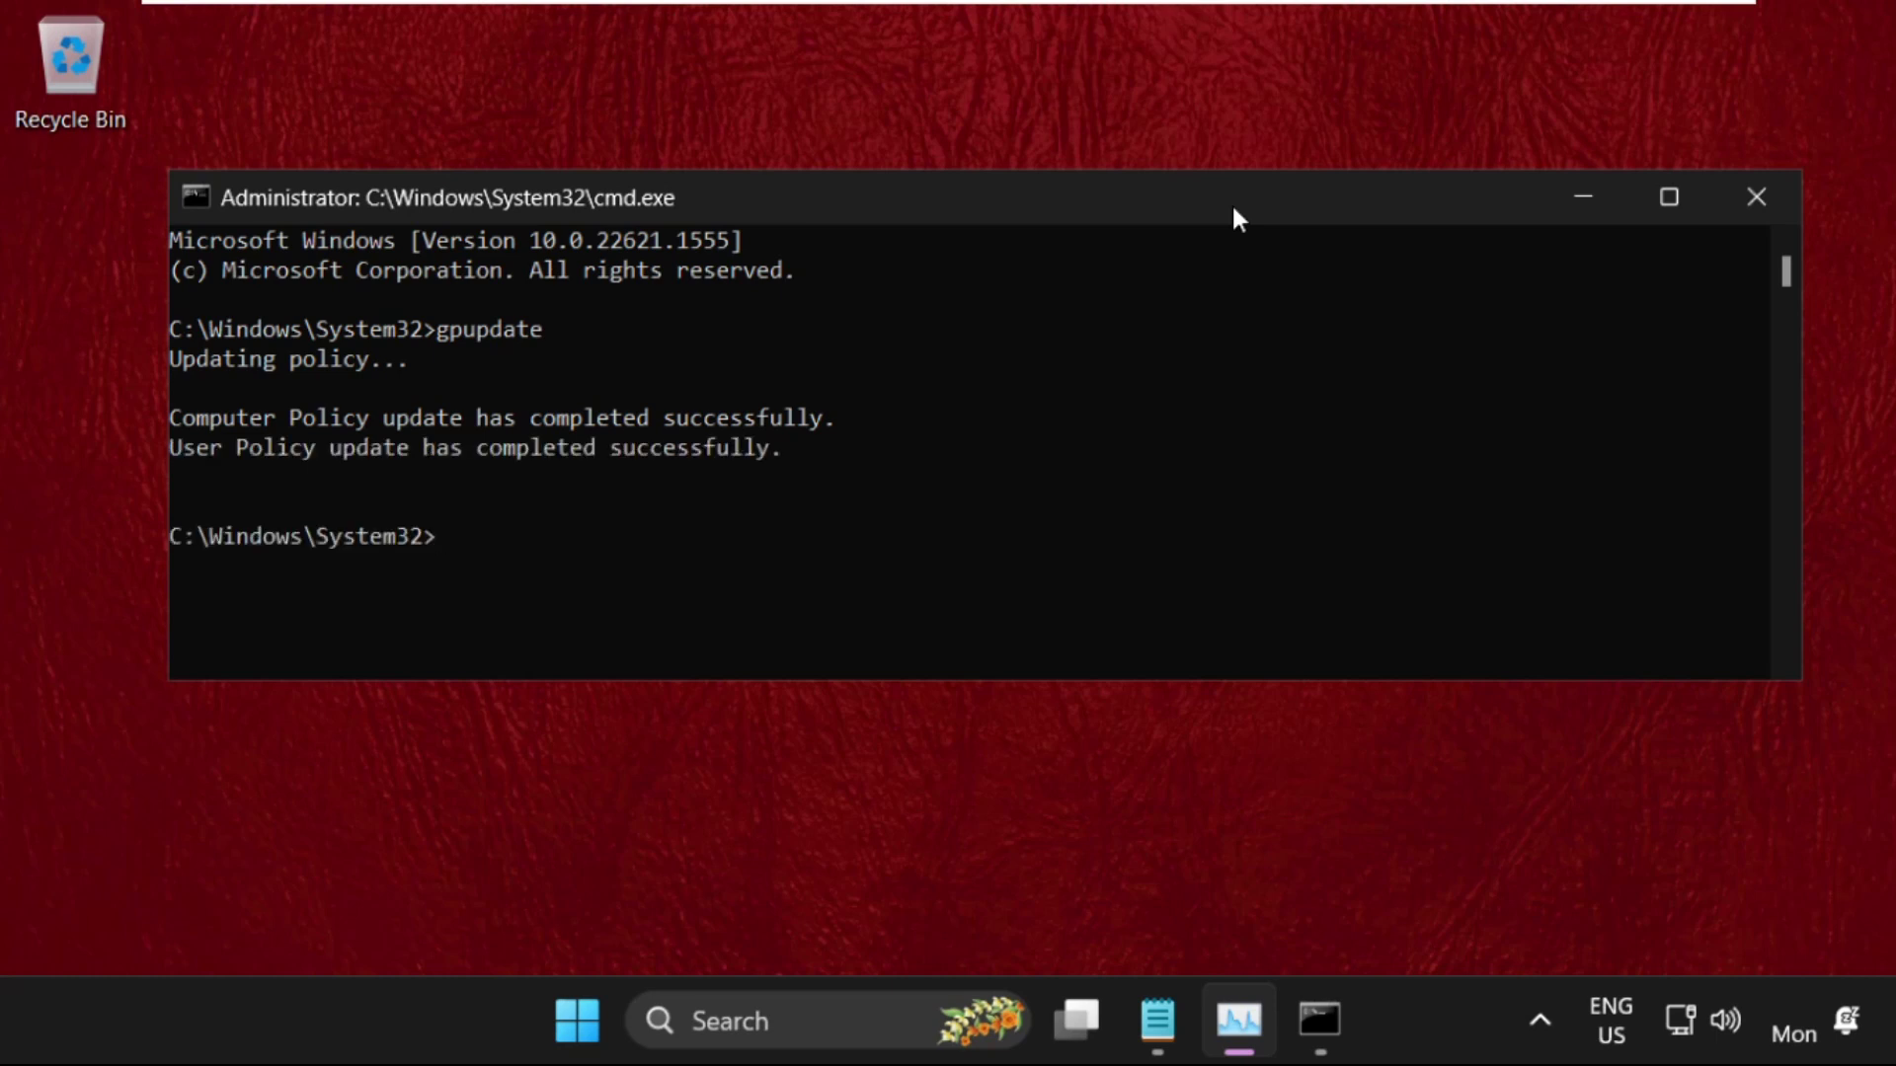
Step: Reset the .exe association with assoc .exe=exefile, then exit Command Prompt
{"action": "type", "text": "assoc .exe=exefile"}
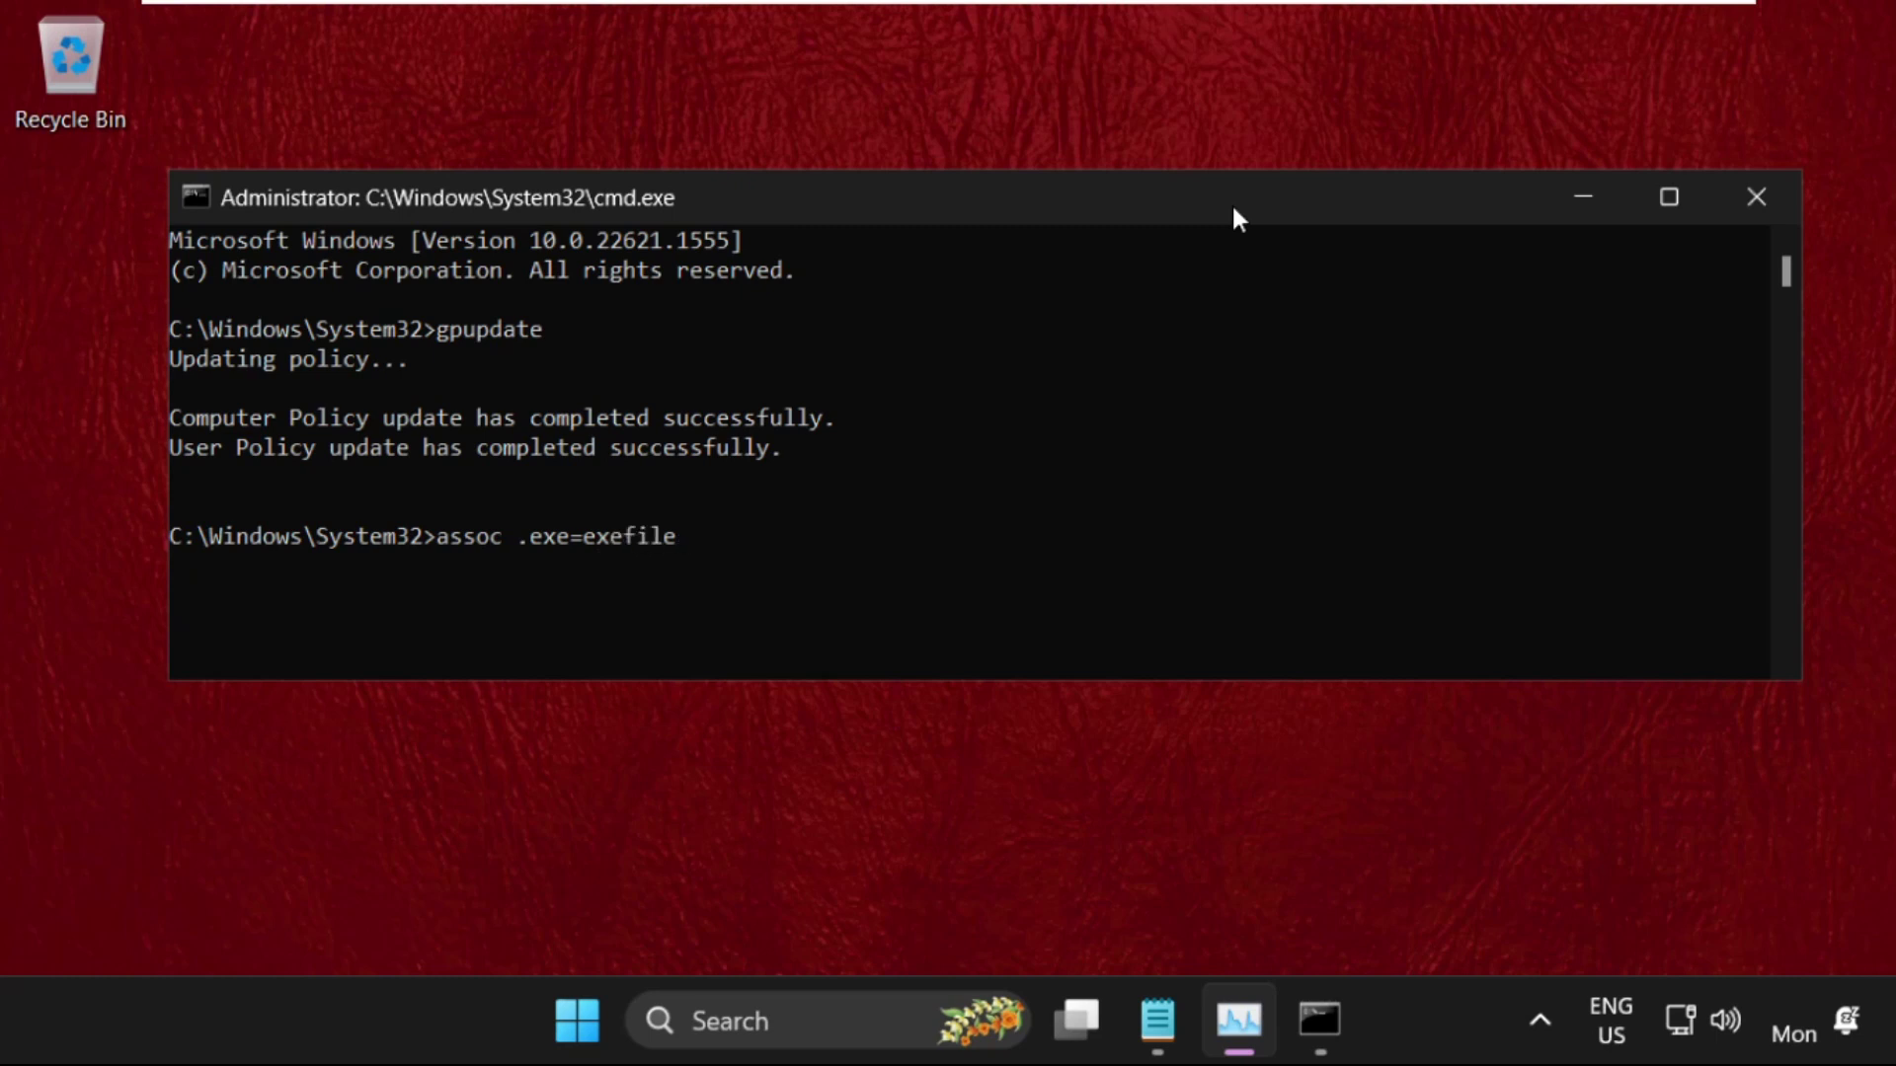
{"action": "key", "text": "Return"}
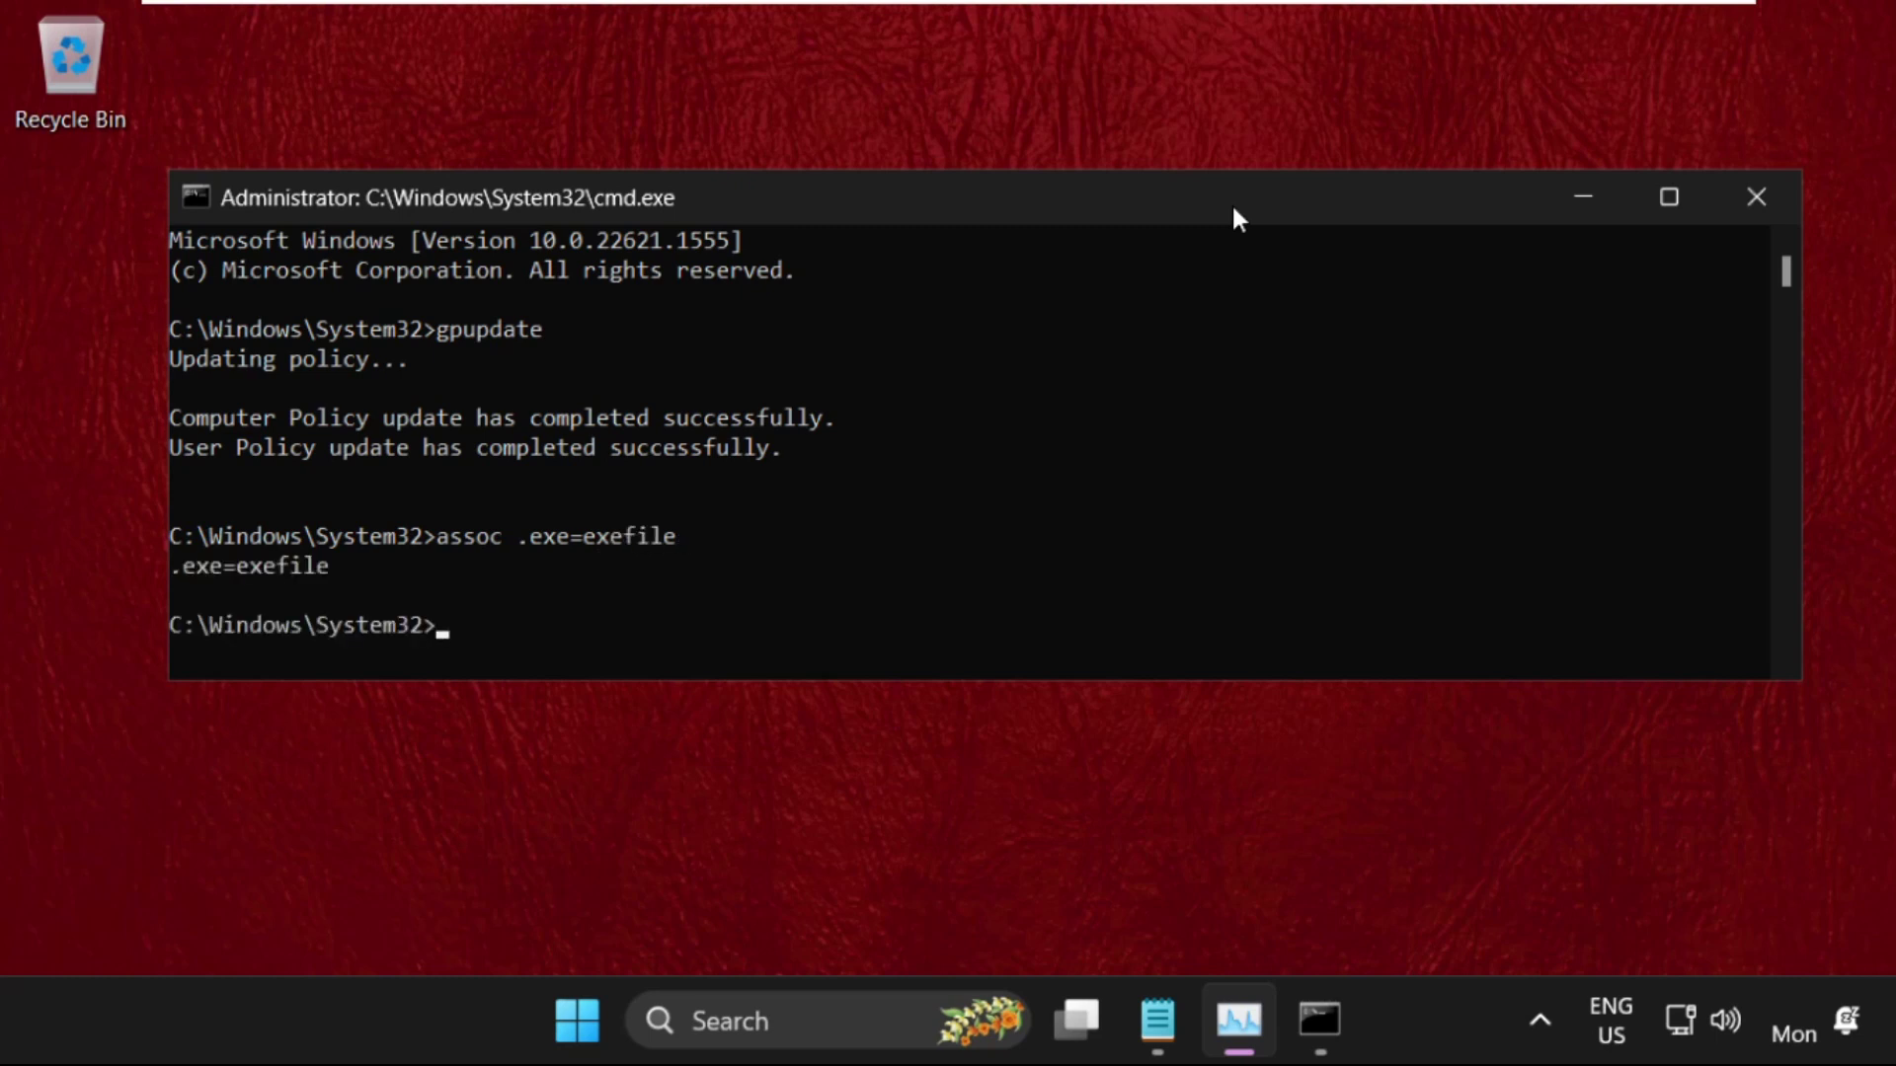
{"action": "type", "text": "exit"}
{"action": "key", "text": "Return"}
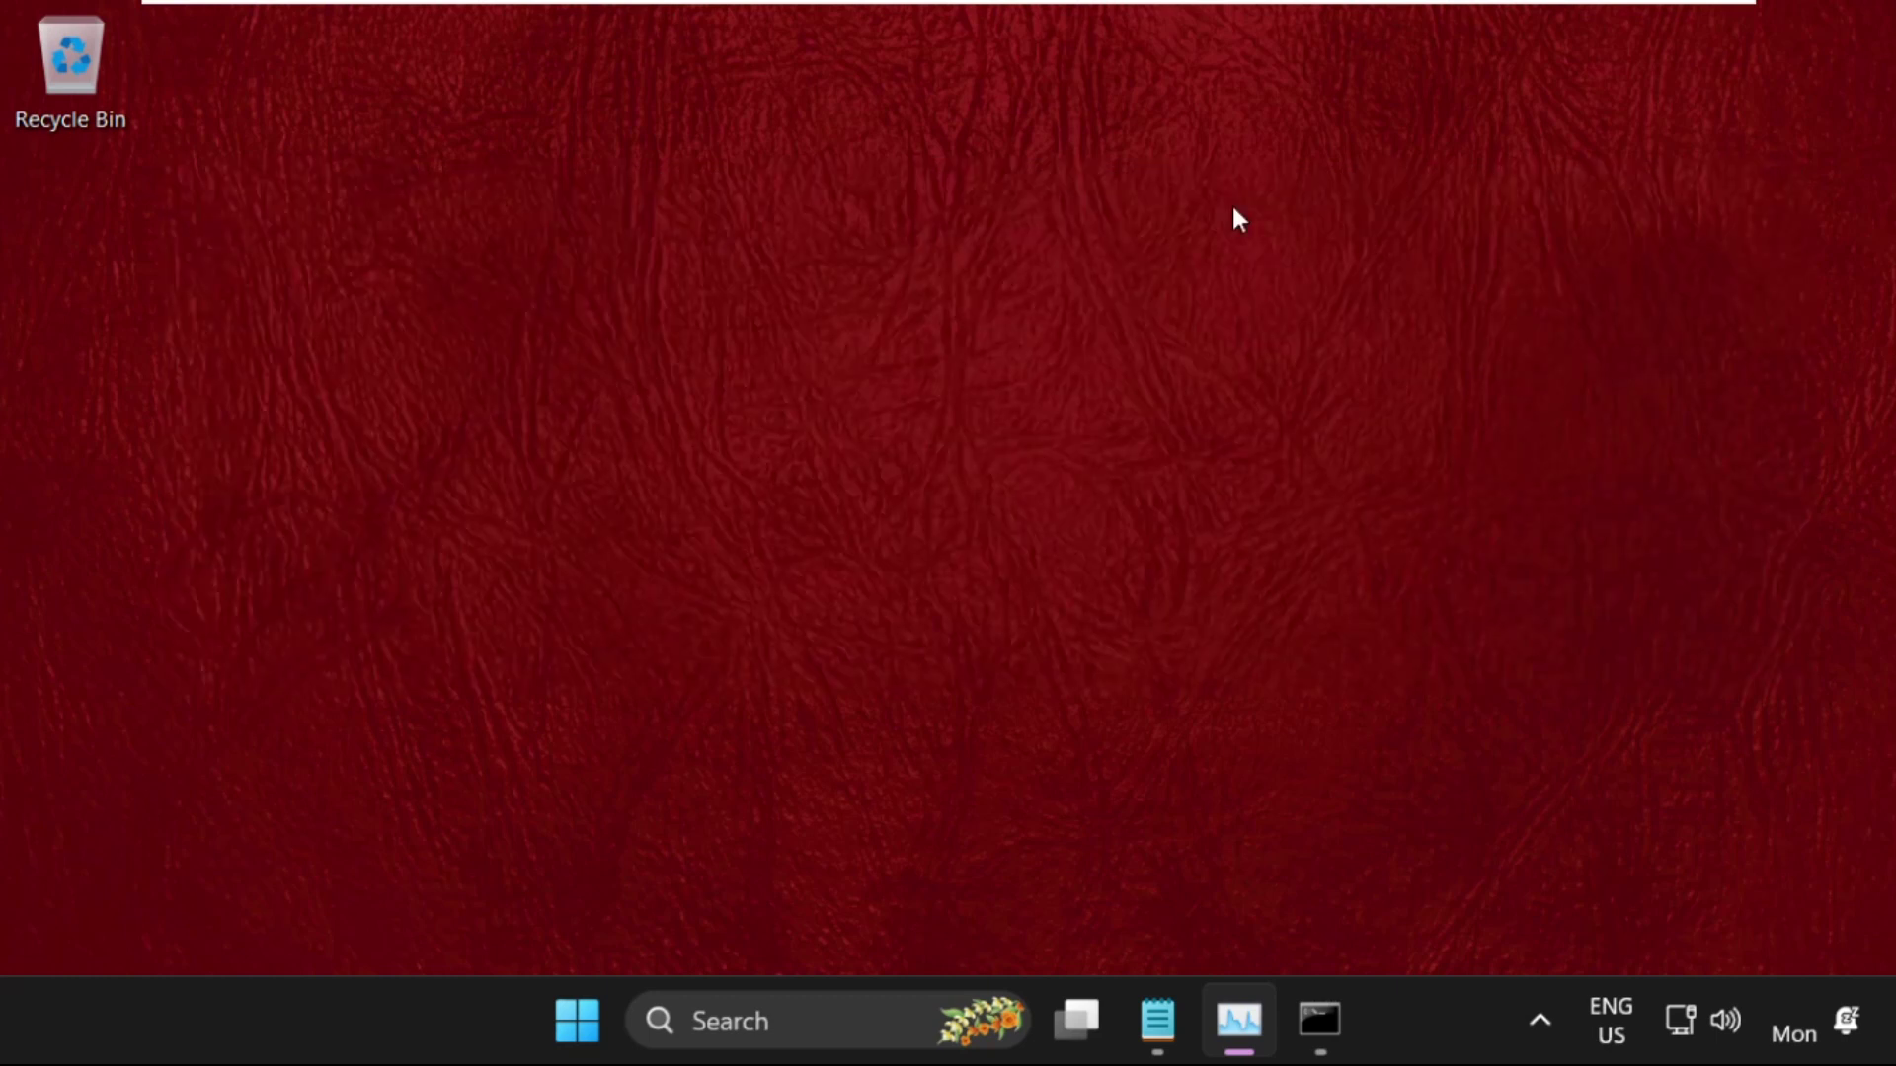